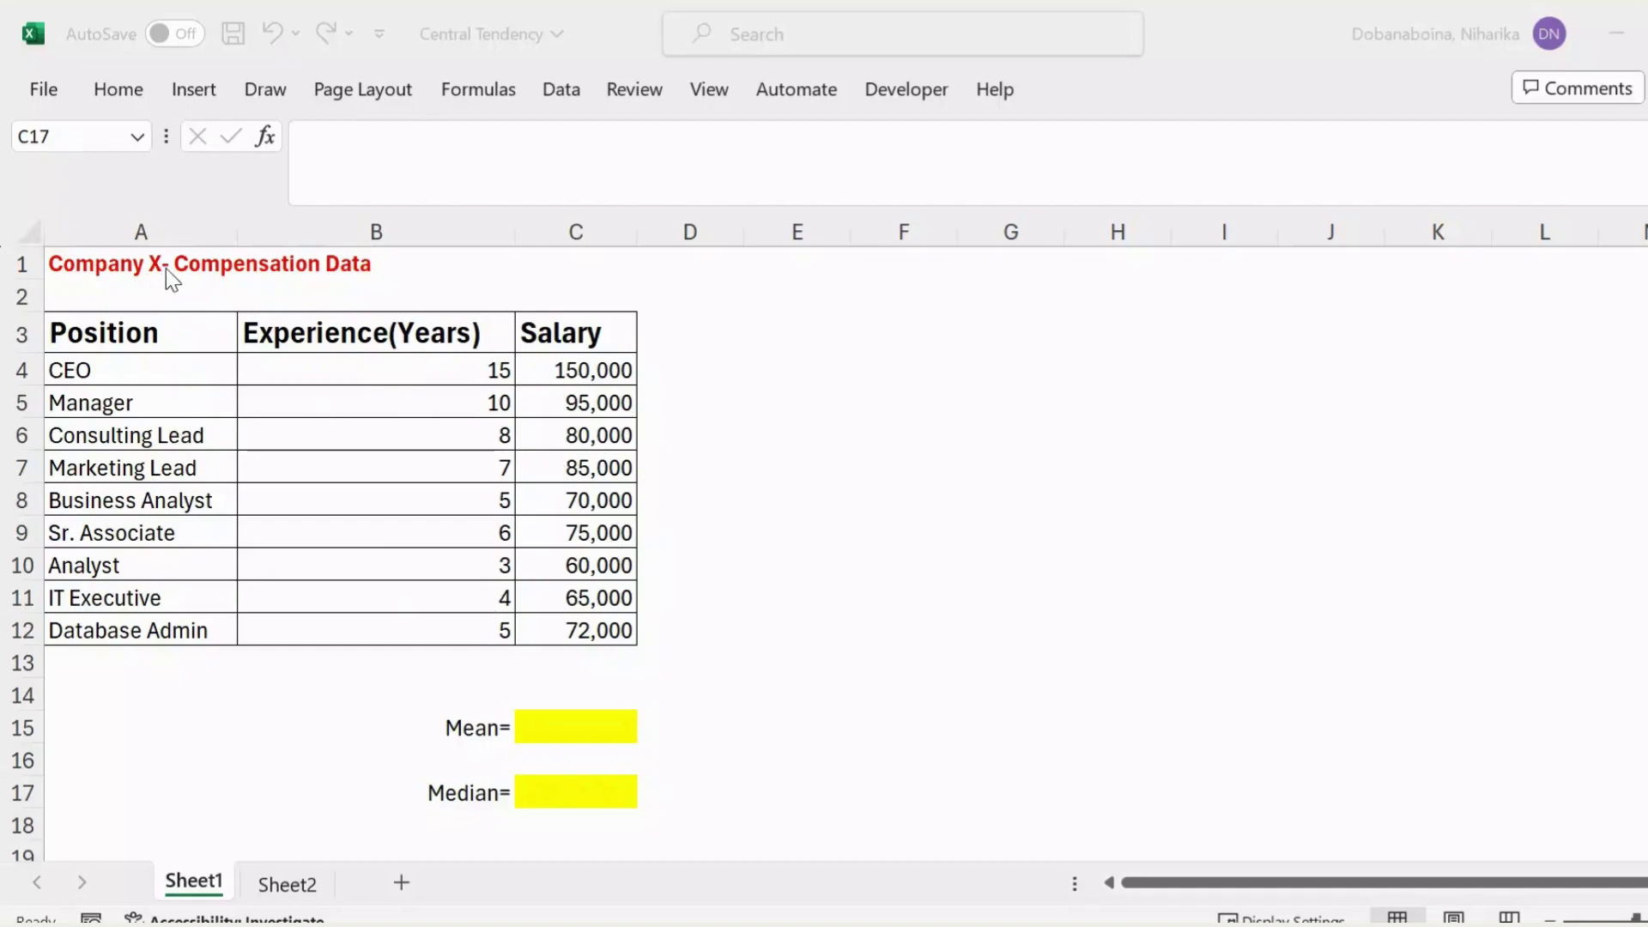
# - Look over the compensation table's position, experience and salary entries, including the salary range C4:C12
pyautogui.click(87, 367)
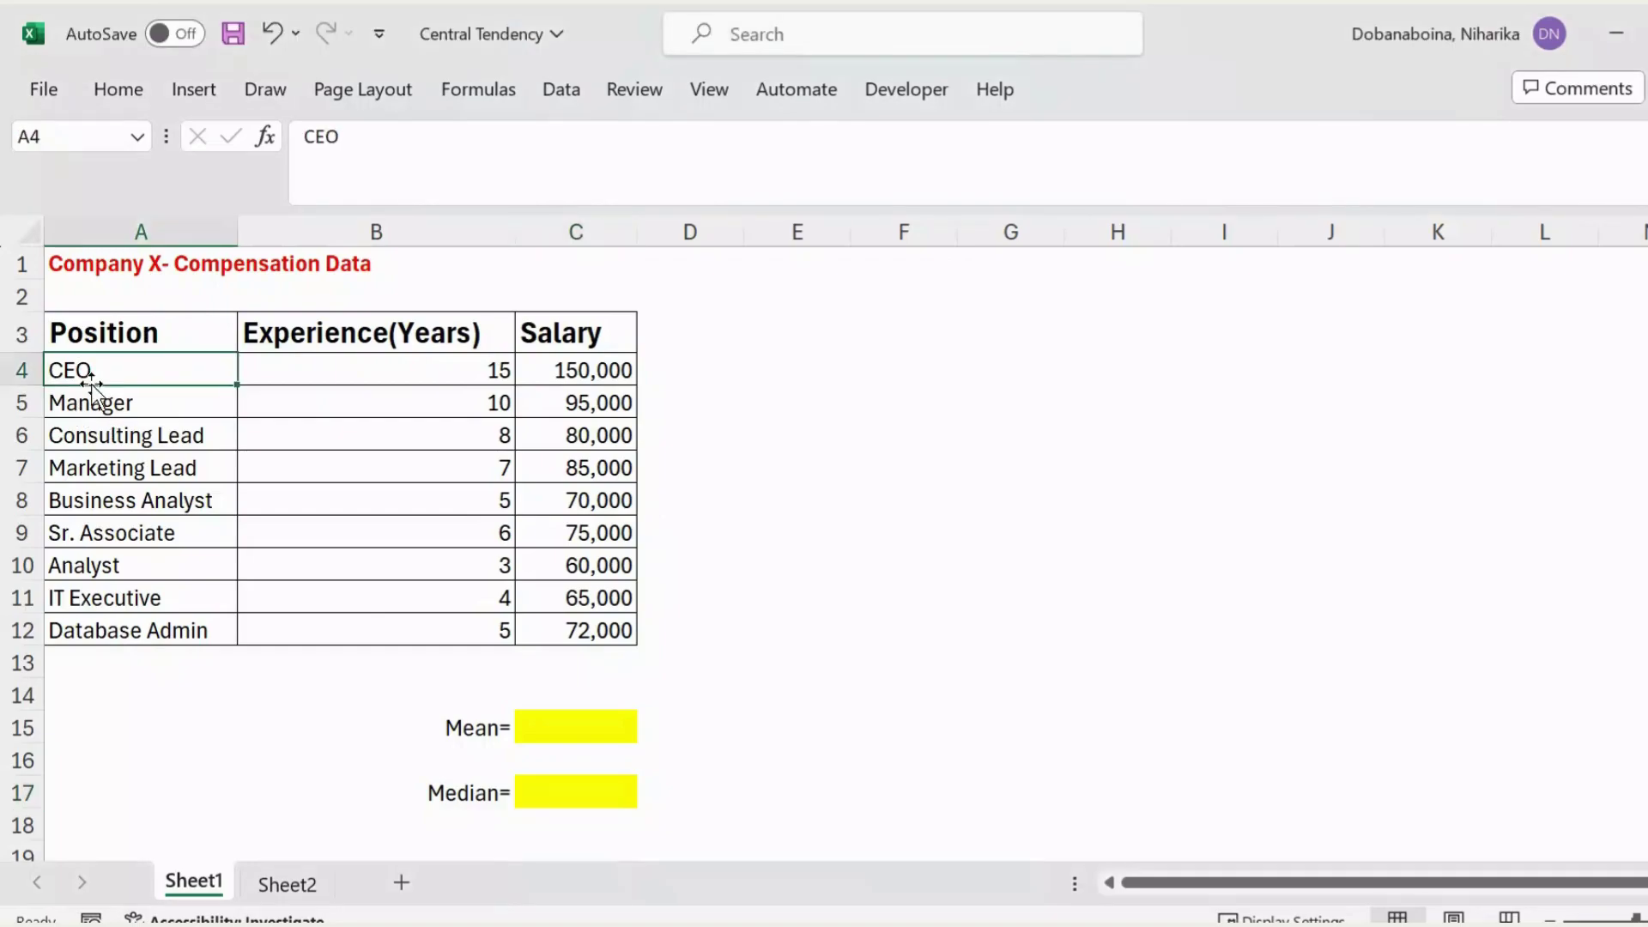
pyautogui.click(103, 403)
pyautogui.click(438, 406)
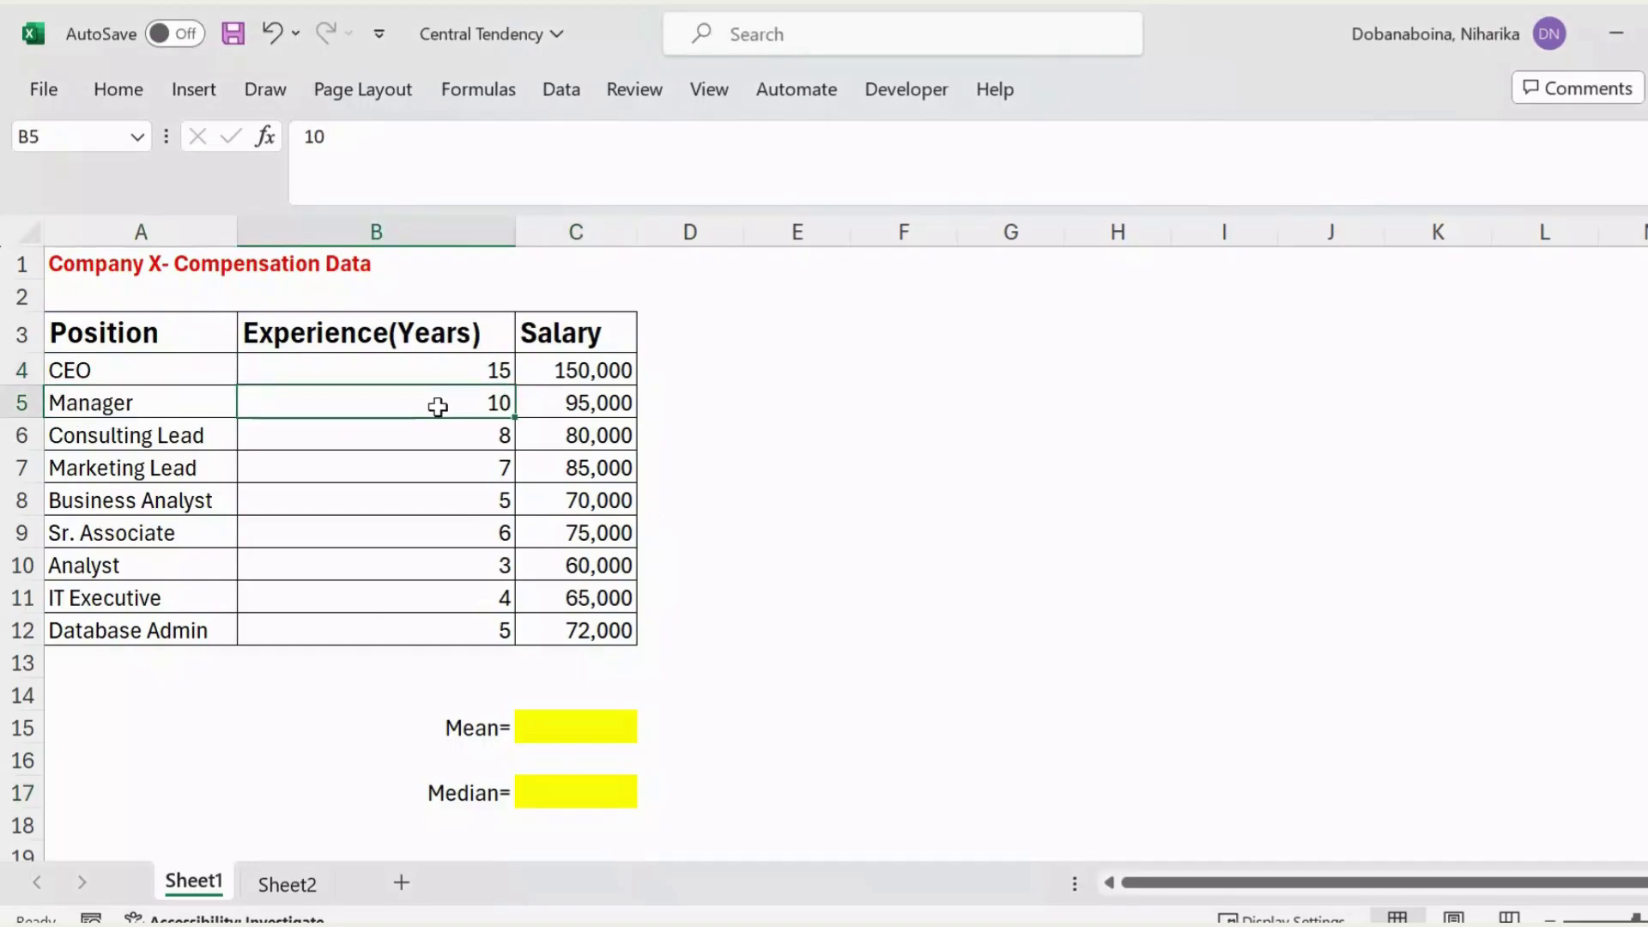
pyautogui.click(614, 405)
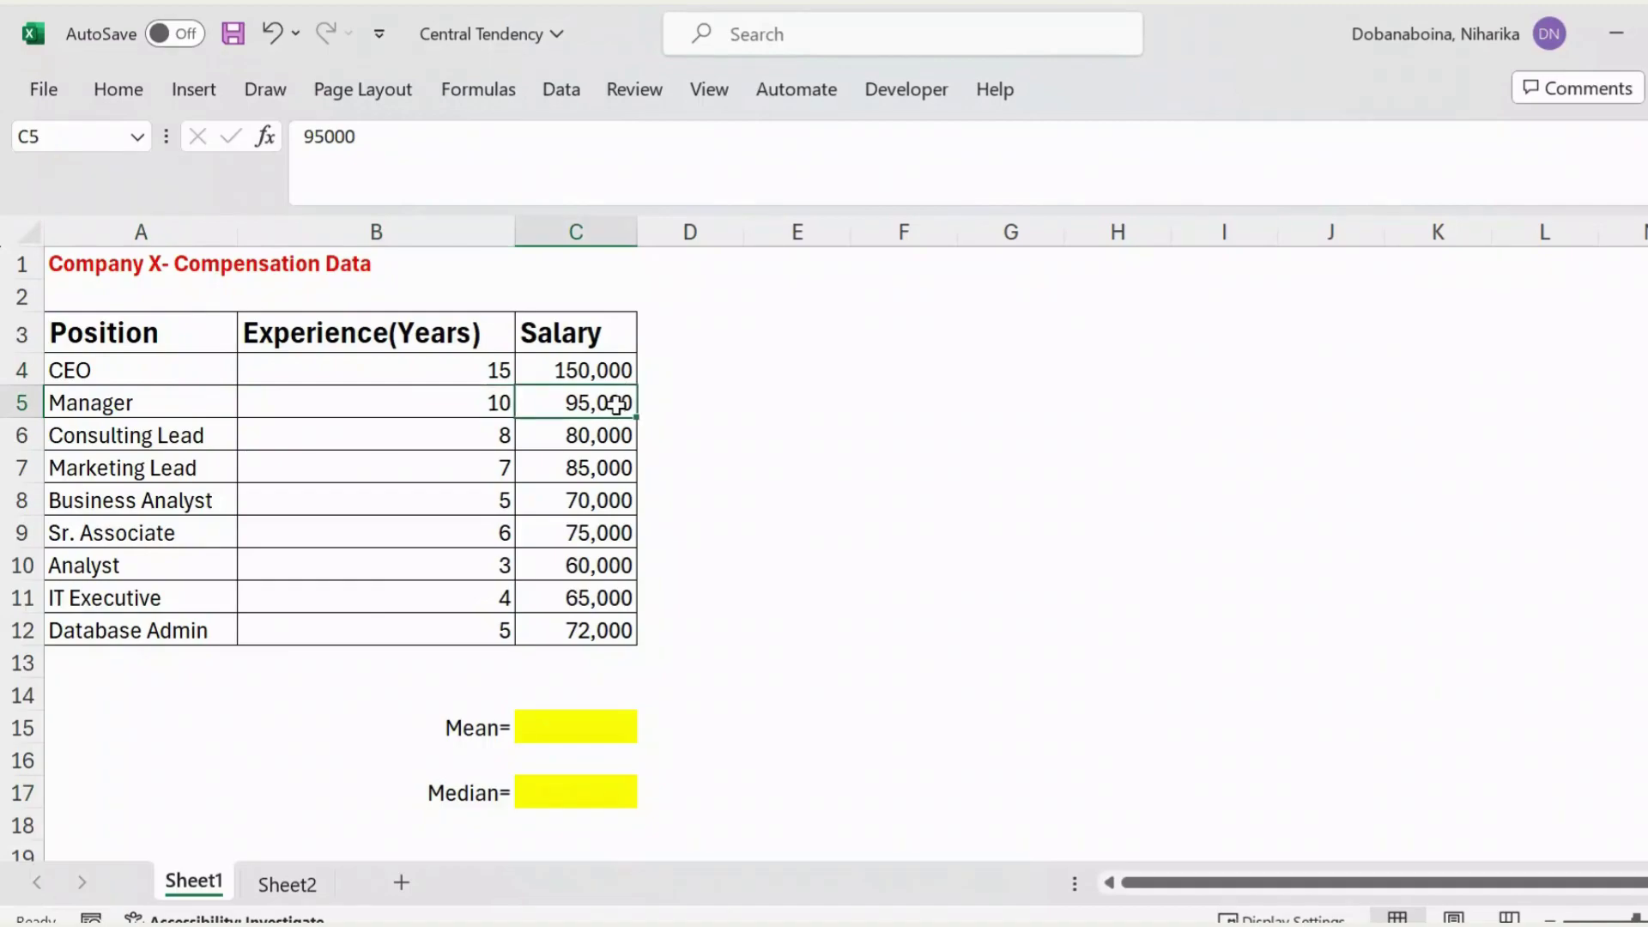
pyautogui.moveTo(600, 370); pyautogui.dragTo(589, 632)
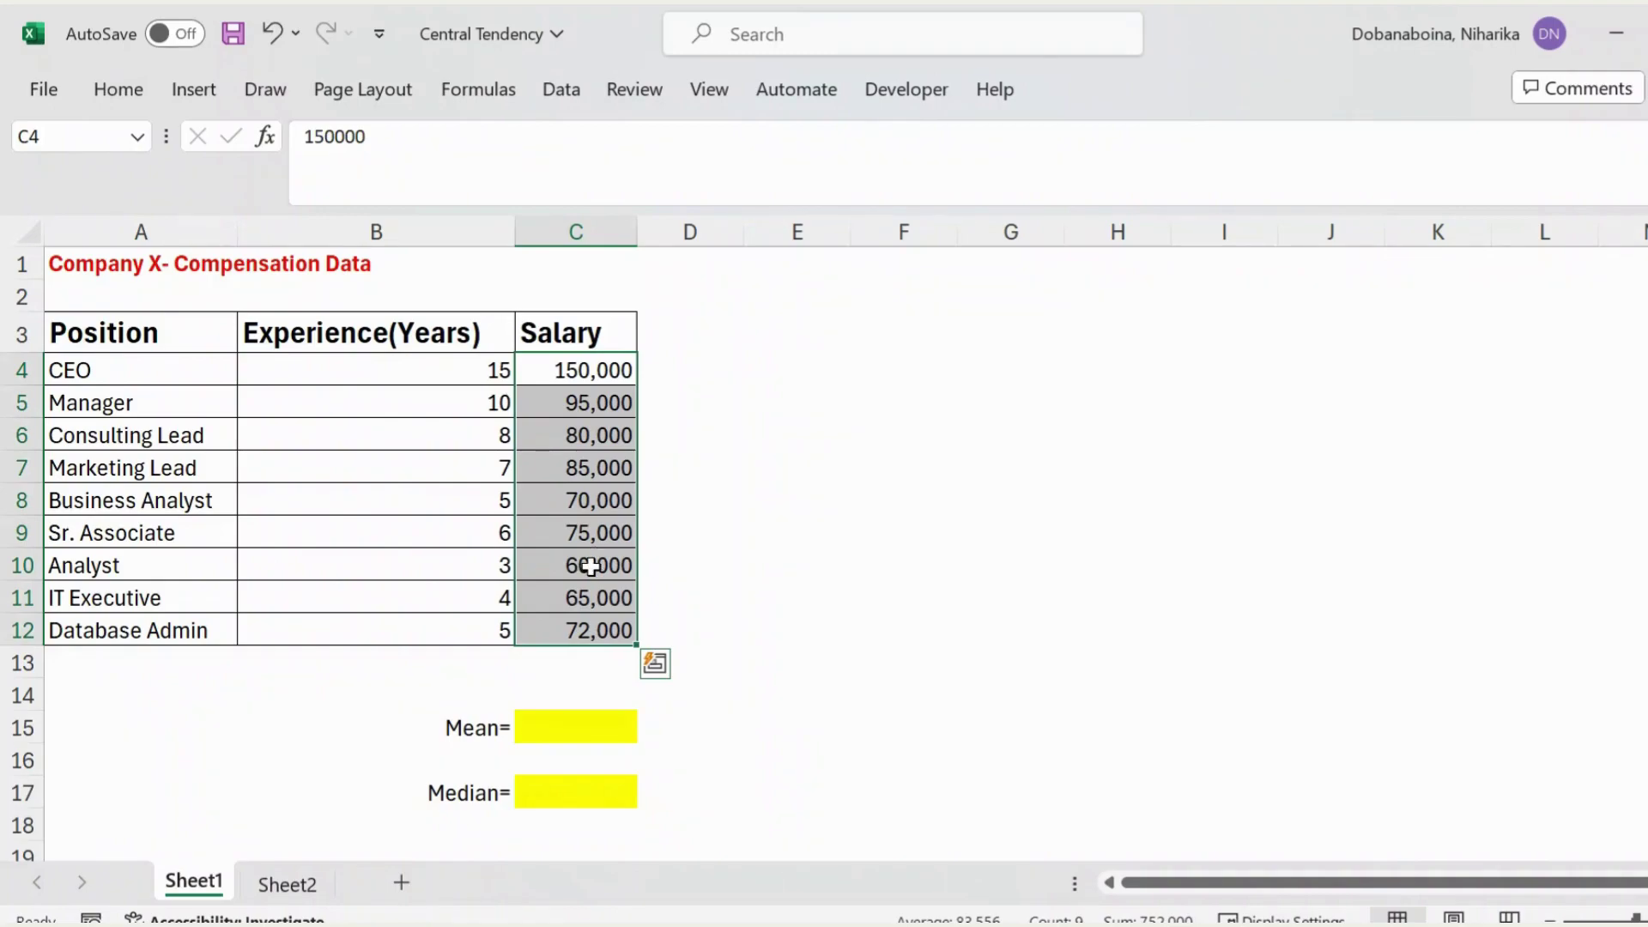
# - Calculate the mean salary in C15 with =AVERAGE(C4:C12)
pyautogui.click(539, 728)
pyautogui.doubleClick(547, 724)
pyautogui.write('=Aver')
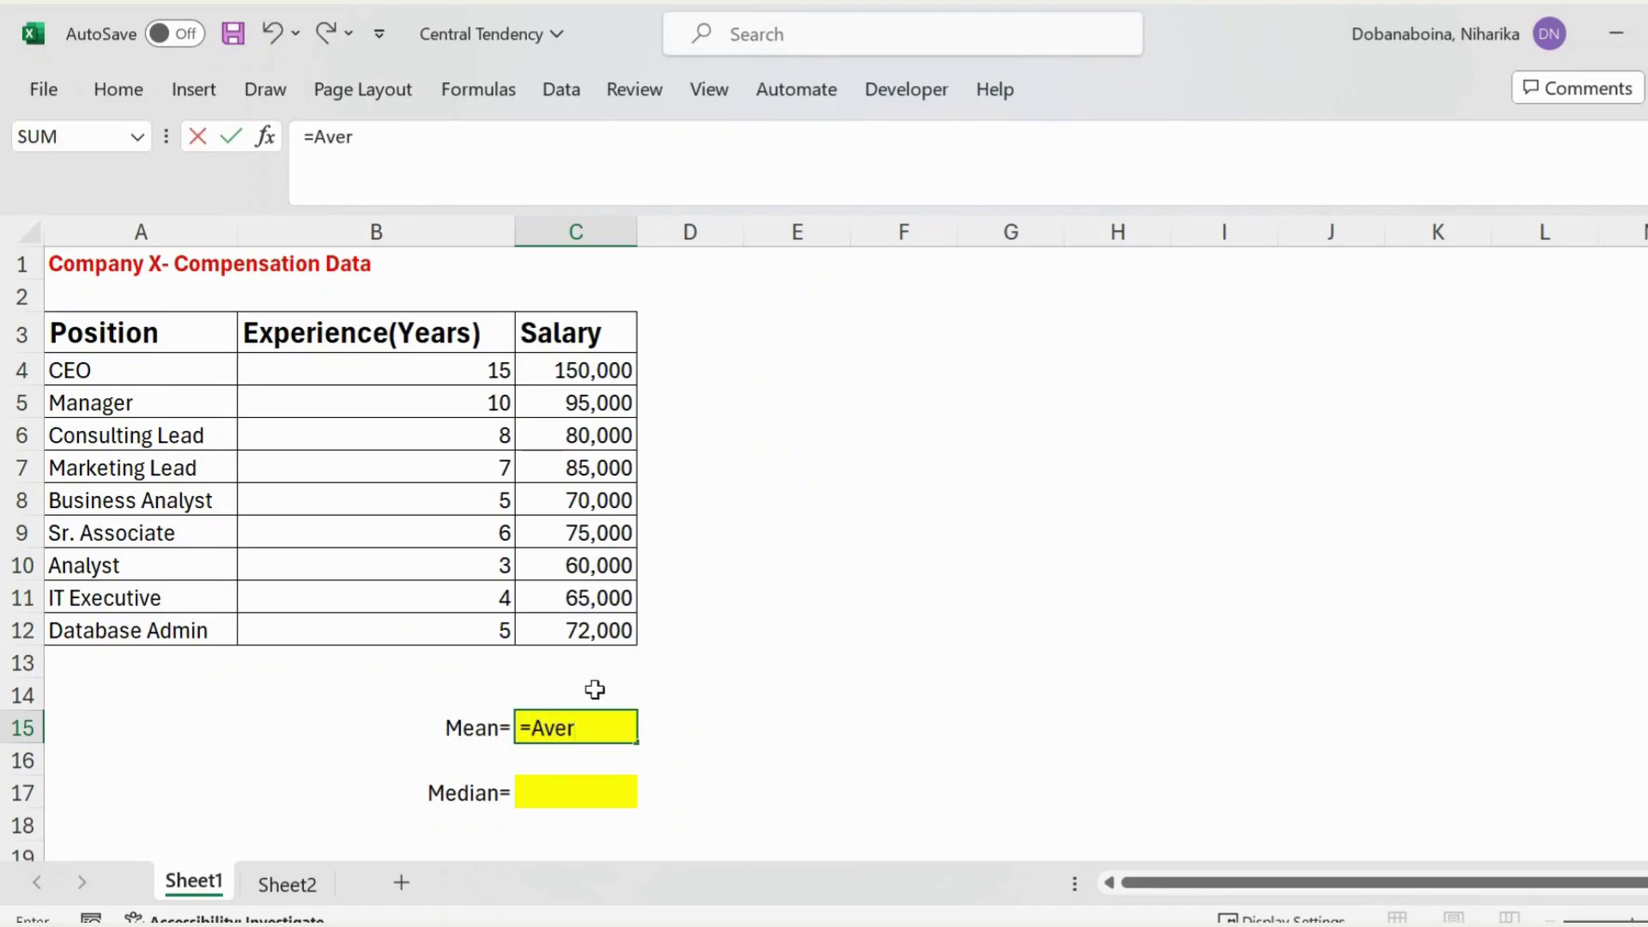
pyautogui.press('Tab')
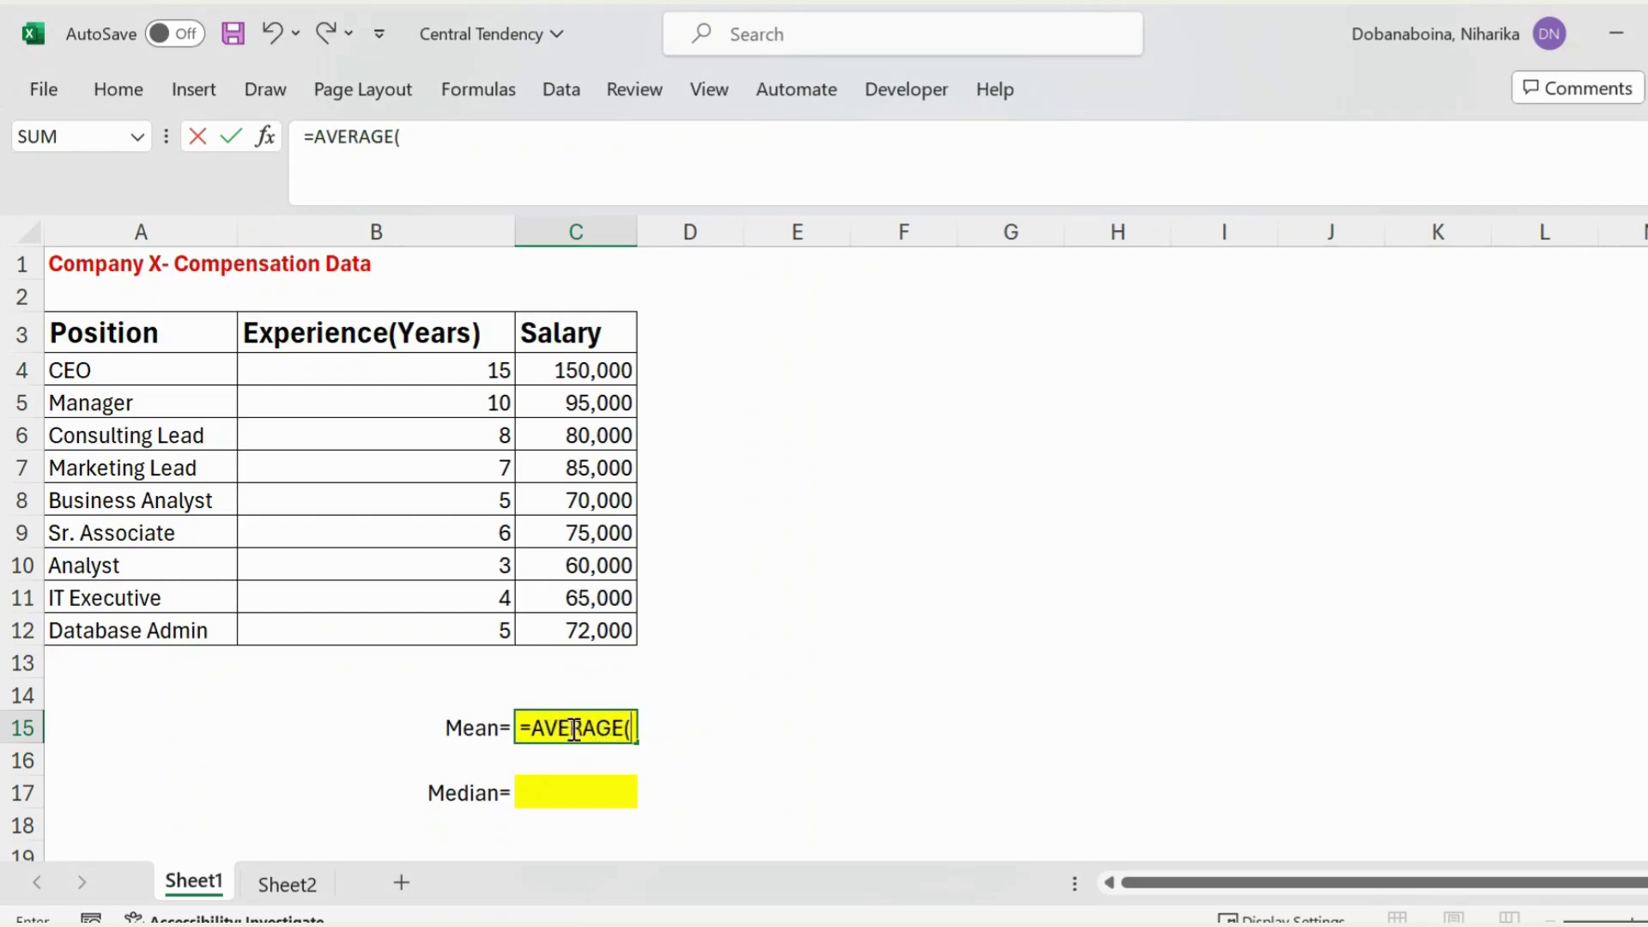
pyautogui.click(576, 365)
pyautogui.moveTo(576, 365); pyautogui.dragTo(541, 632)
pyautogui.write('p)')
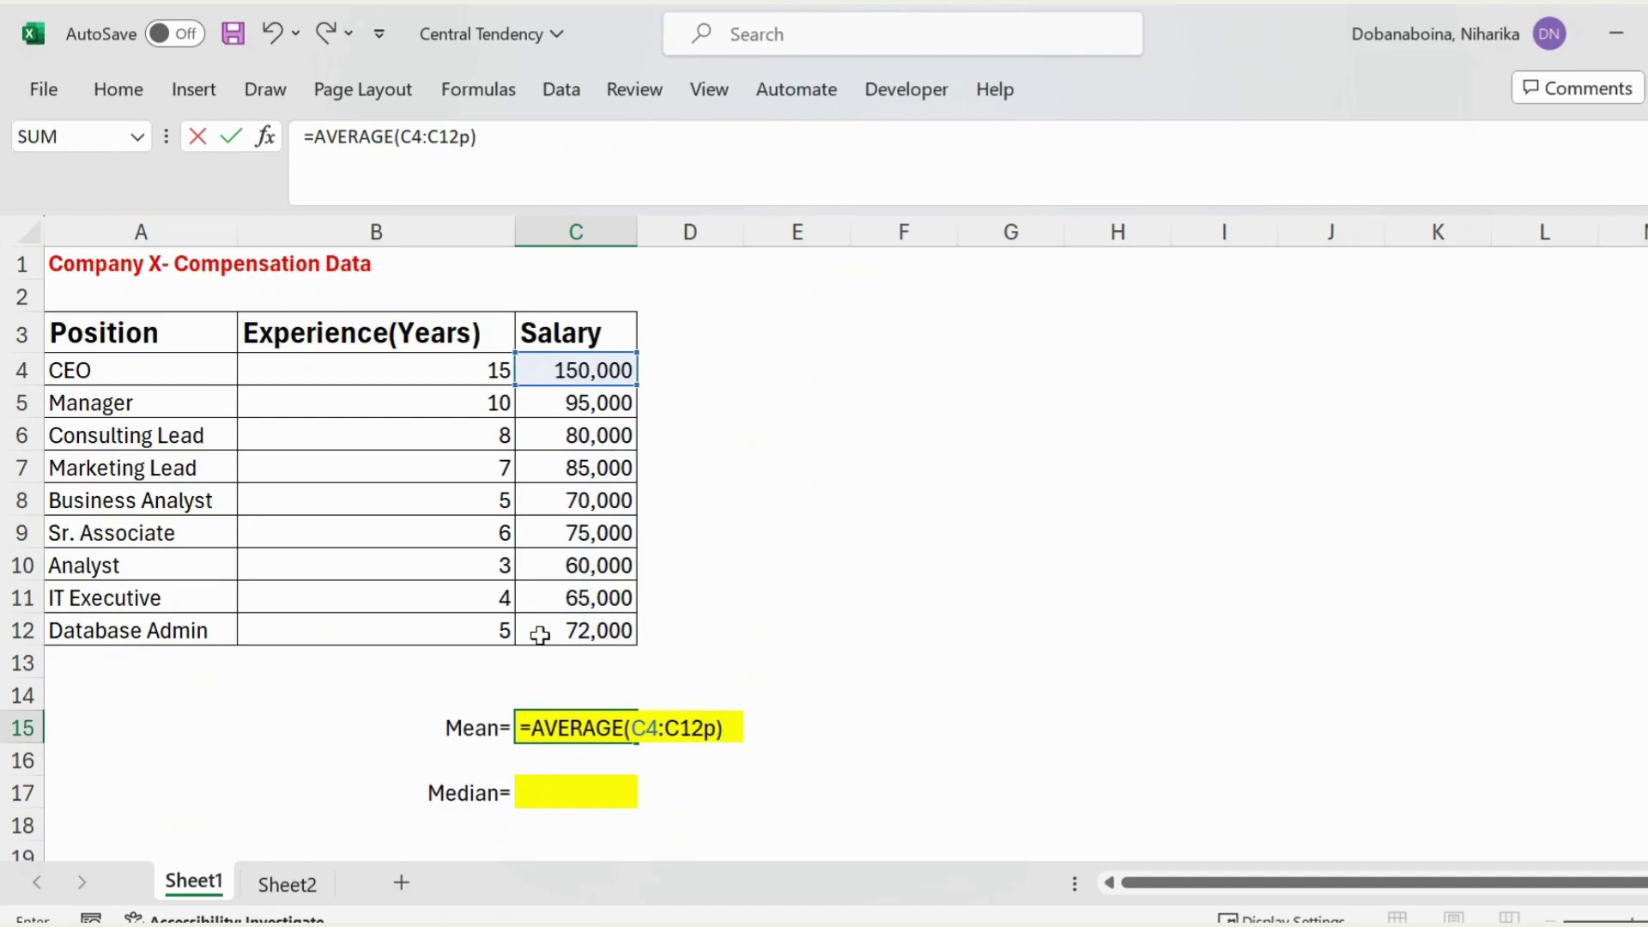
pyautogui.press('BackSpace')
pyautogui.press('BackSpace')
pyautogui.write(')')
pyautogui.press('Return')
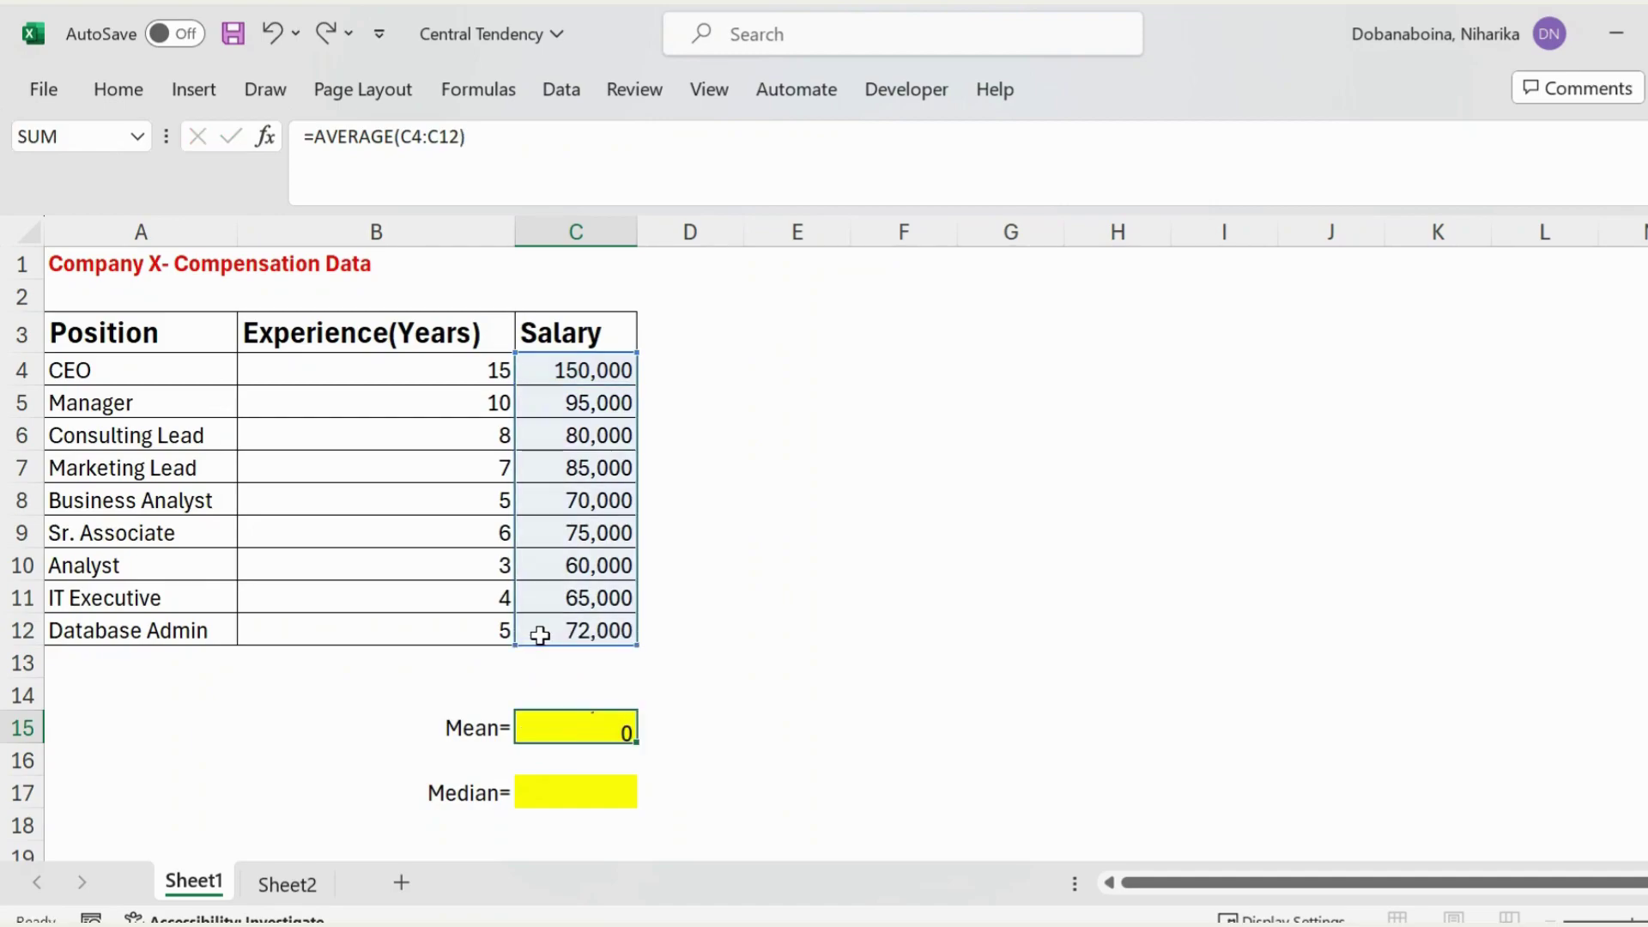
pyautogui.click(608, 728)
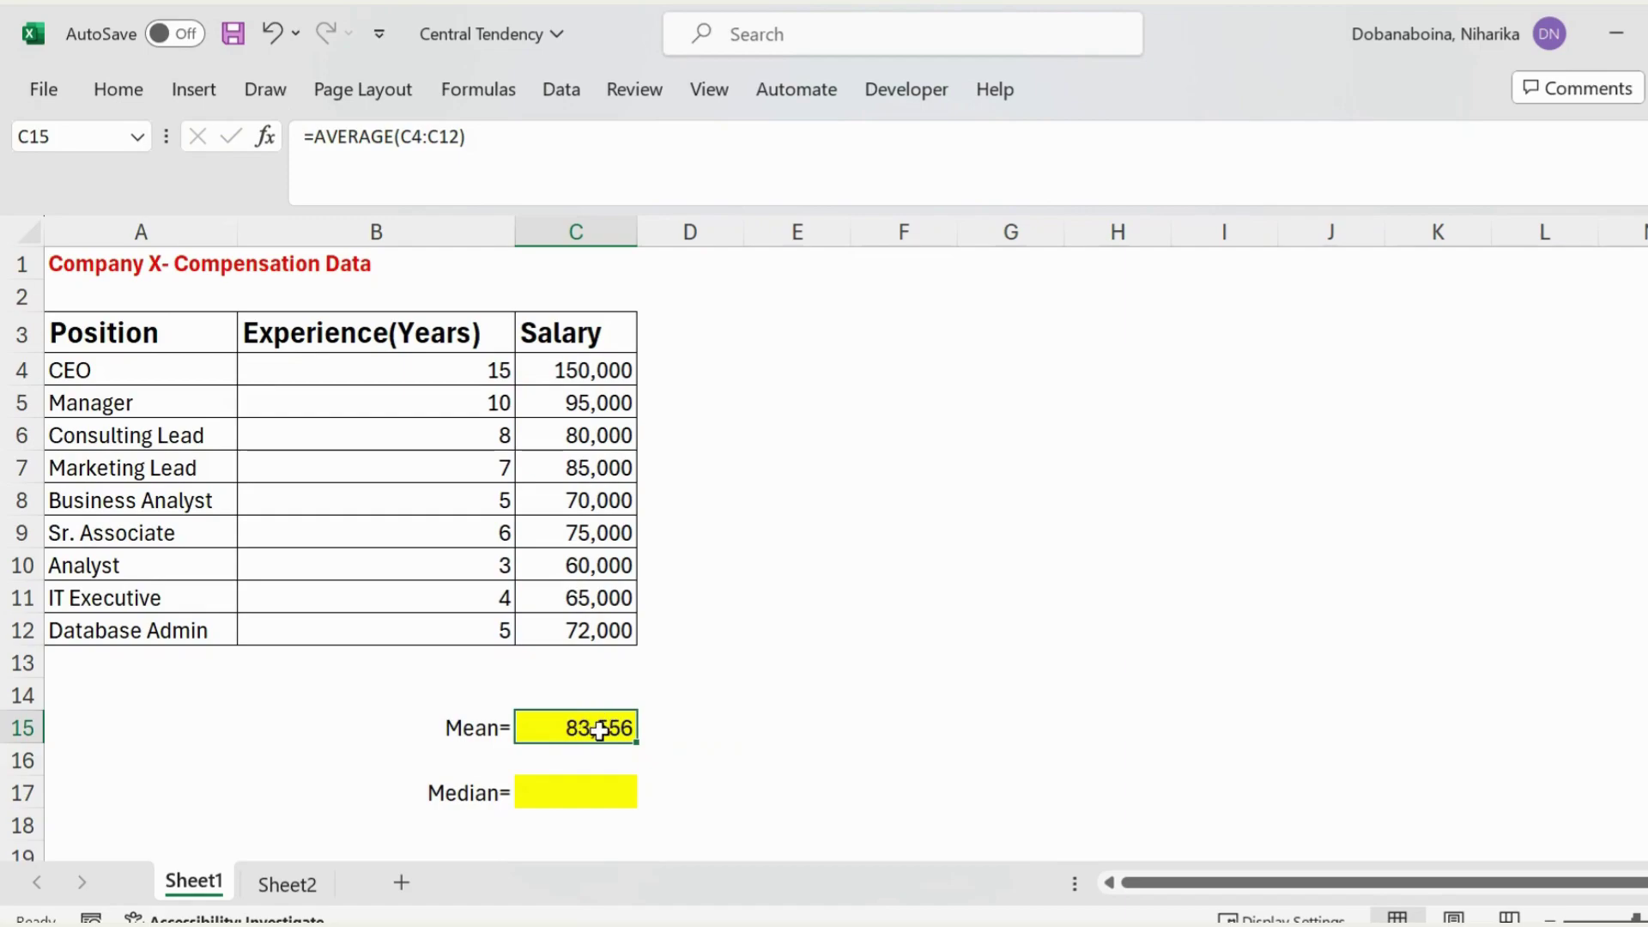
# - Calculate the median salary in C17 with =MEDIAN(C4:C12)
pyautogui.moveTo(579, 371); pyautogui.dragTo(576, 639)
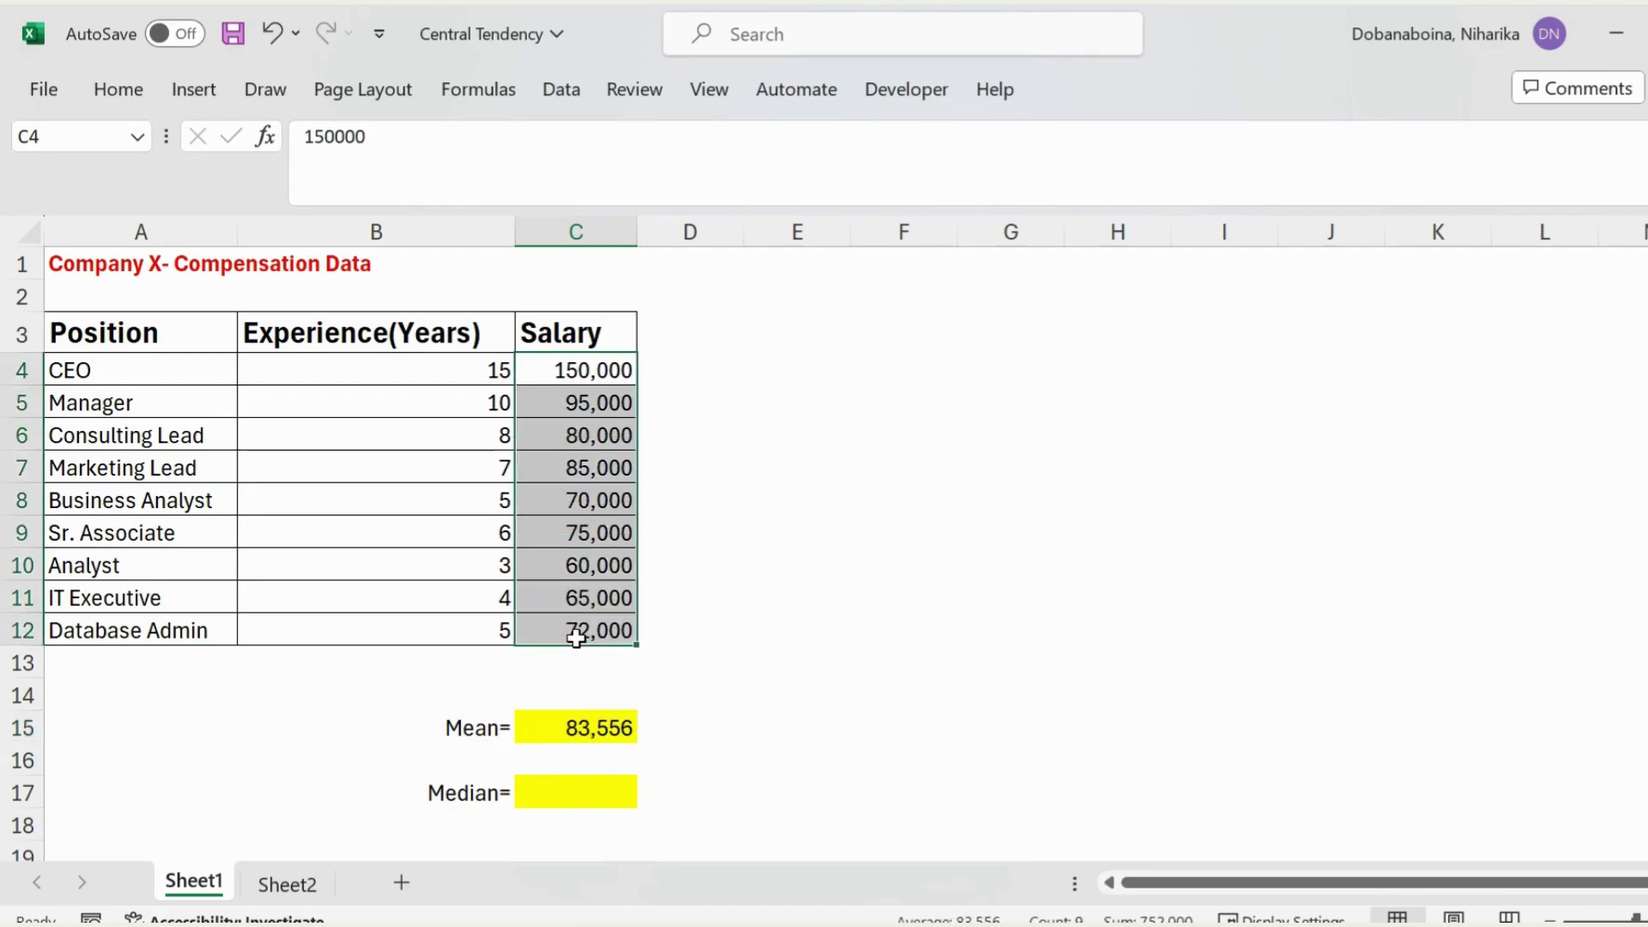
pyautogui.doubleClick(549, 793)
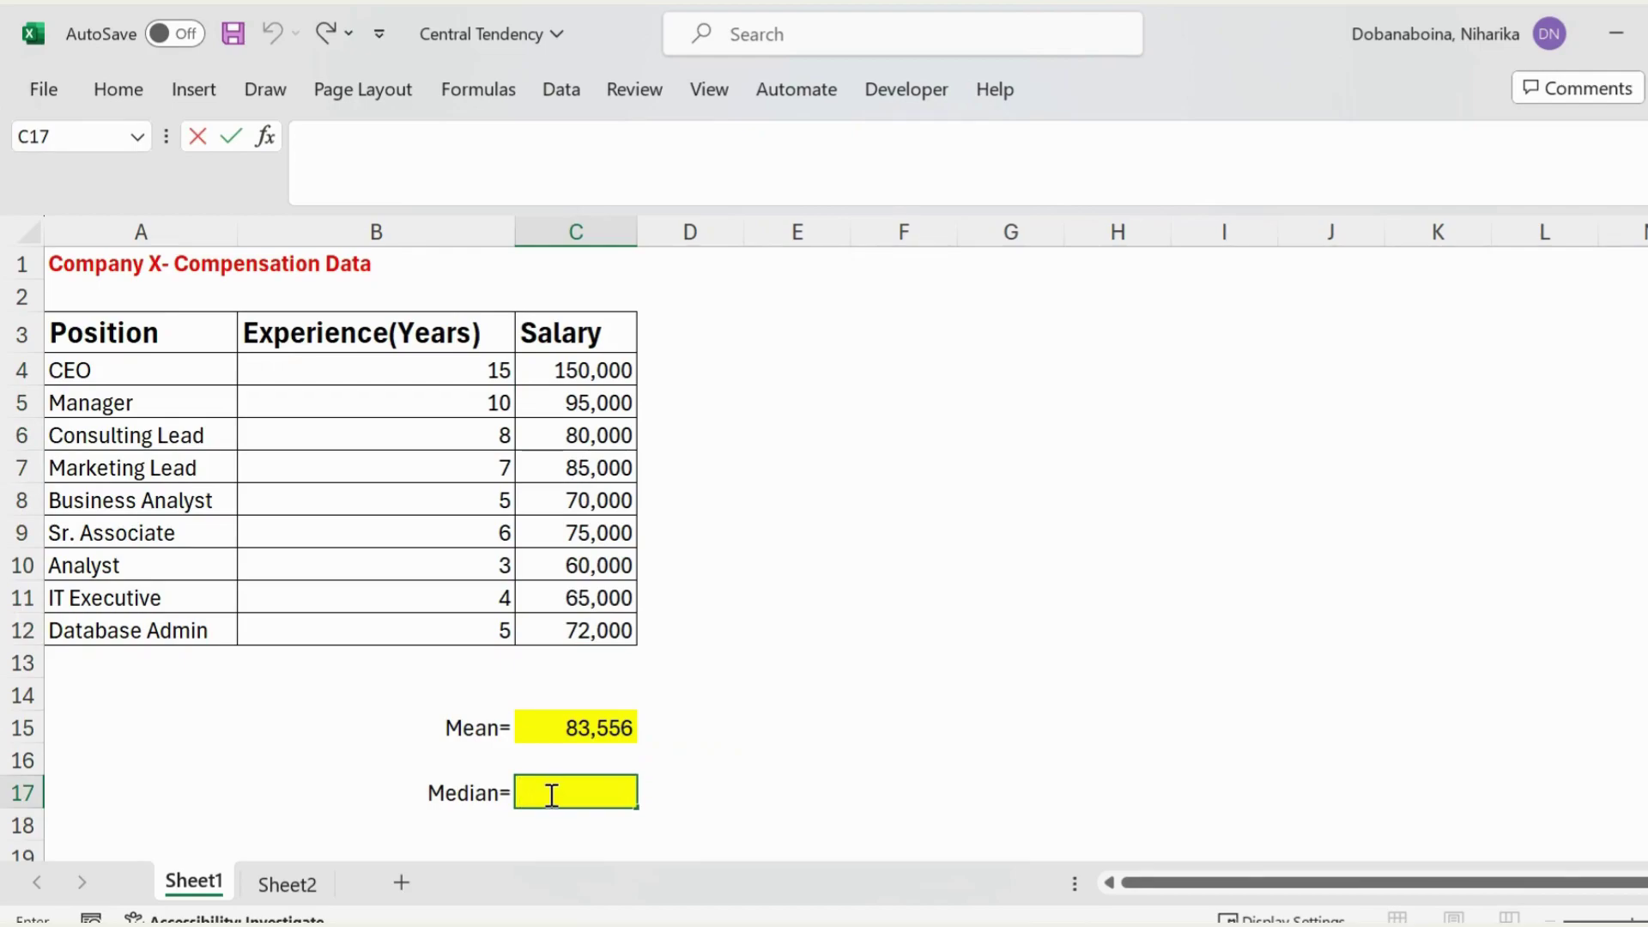
pyautogui.write('=MEDI')
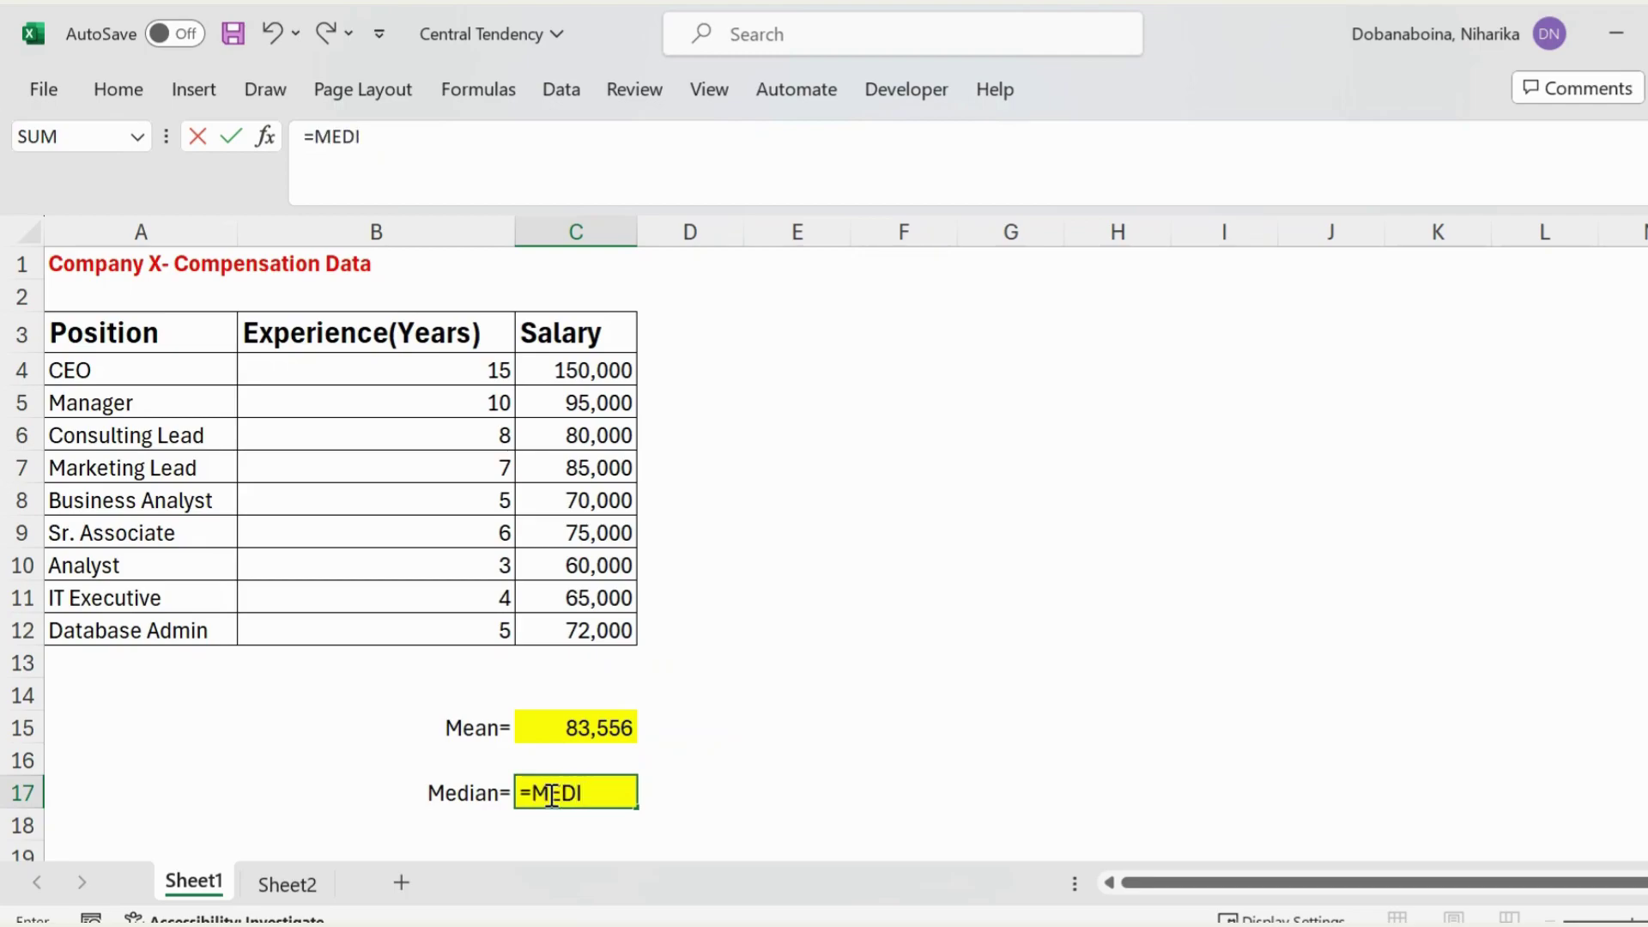
pyautogui.write('AN(')
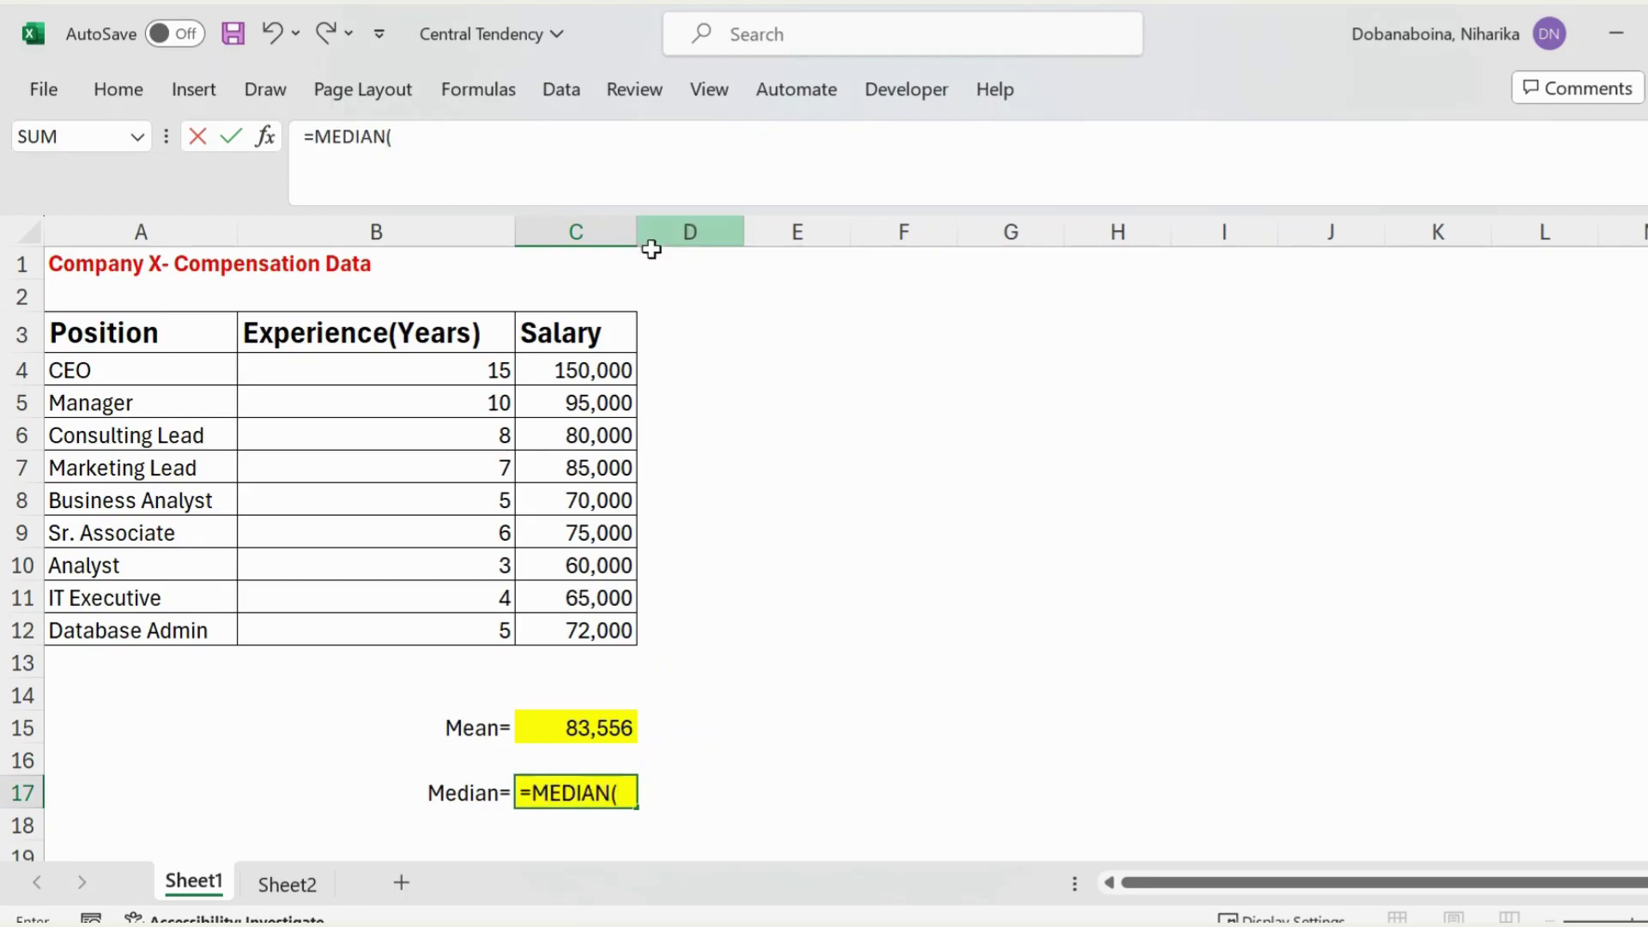
pyautogui.moveTo(554, 371); pyautogui.dragTo(547, 624)
pyautogui.write(')')
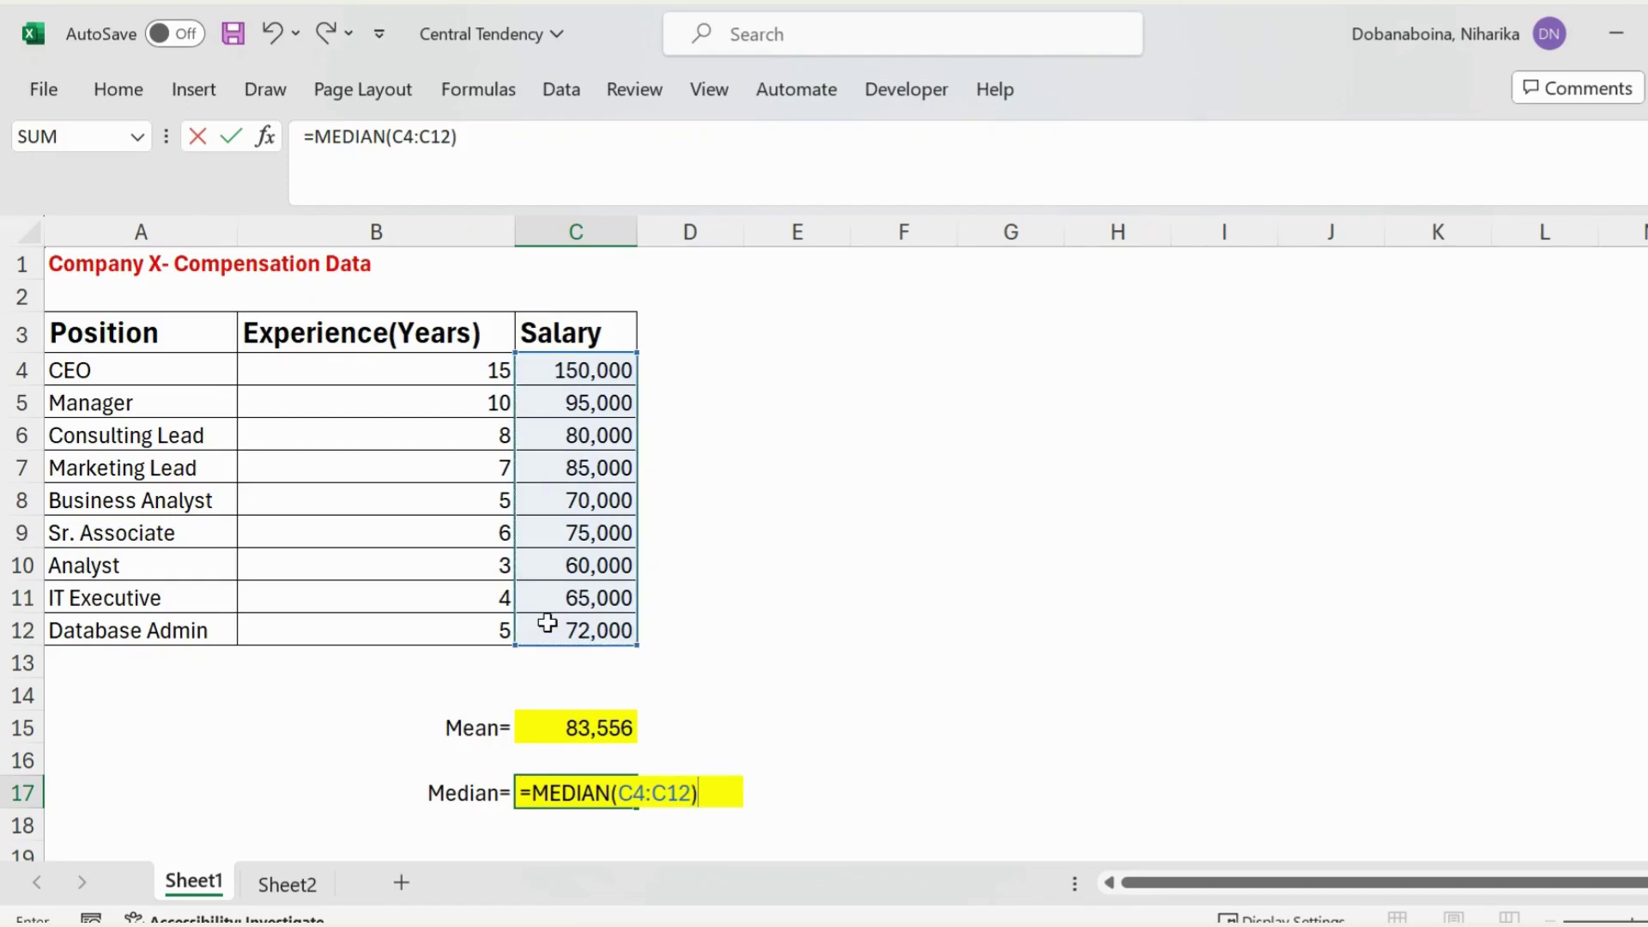
pyautogui.press('Return')
pyautogui.click(567, 795)
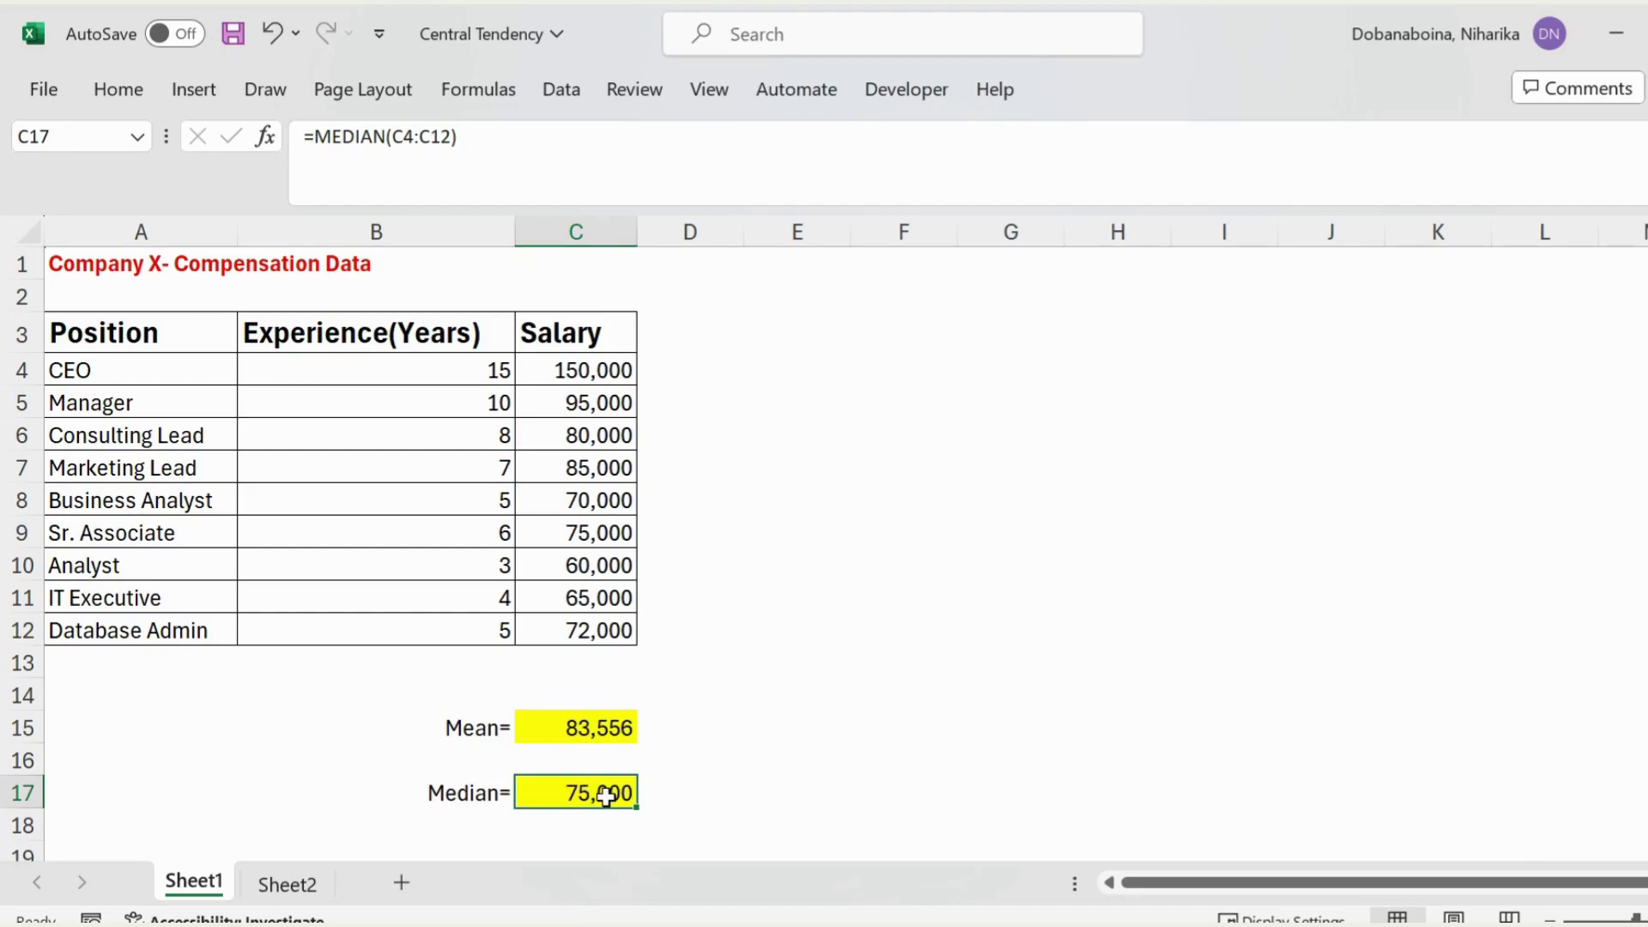
# - Compare the mean in C15 and the median in C17 with the CEO's salary and the remaining salaries in C5:C12
pyautogui.click(577, 737)
pyautogui.click(560, 798)
pyautogui.click(577, 728)
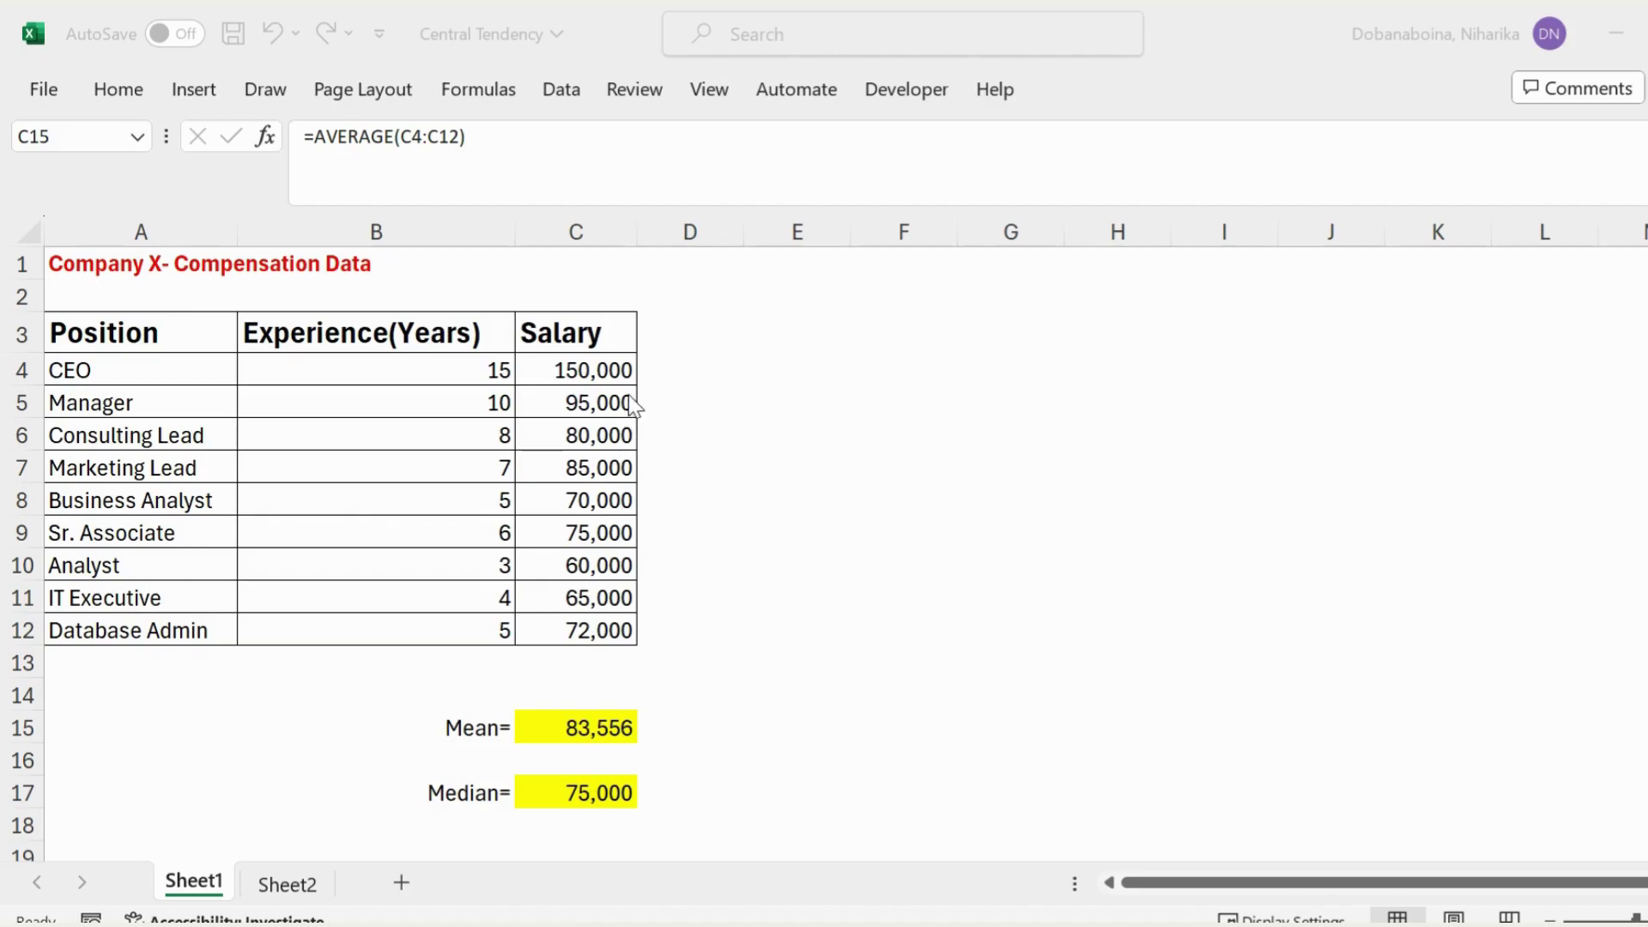
pyautogui.click(629, 371)
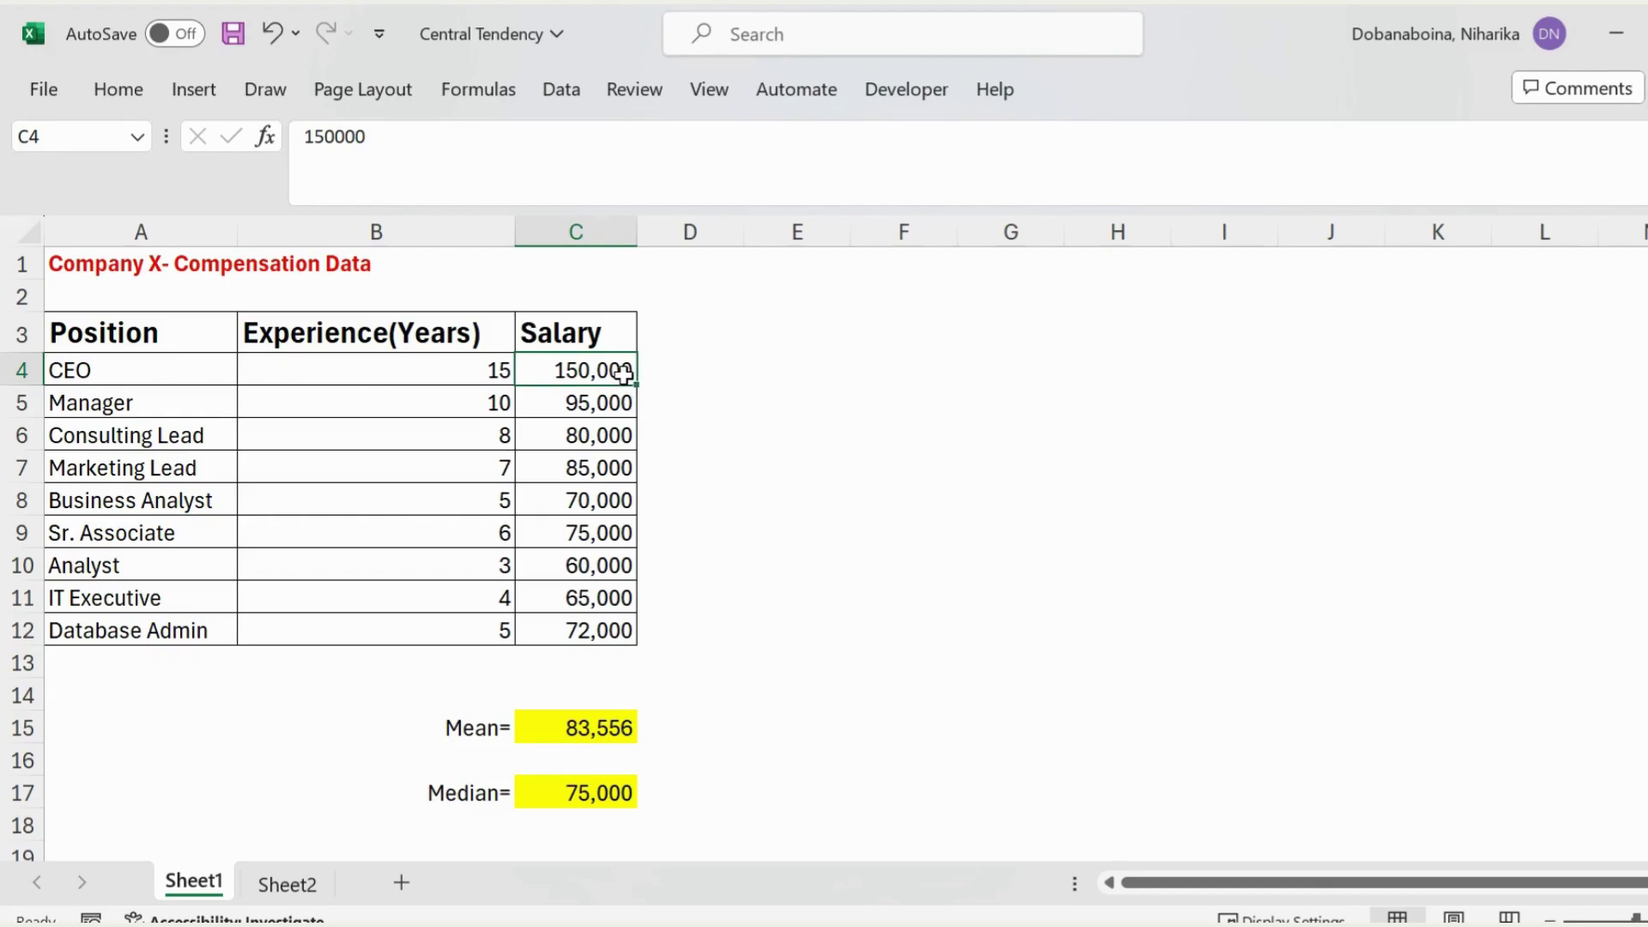
pyautogui.moveTo(624, 403); pyautogui.dragTo(589, 626)
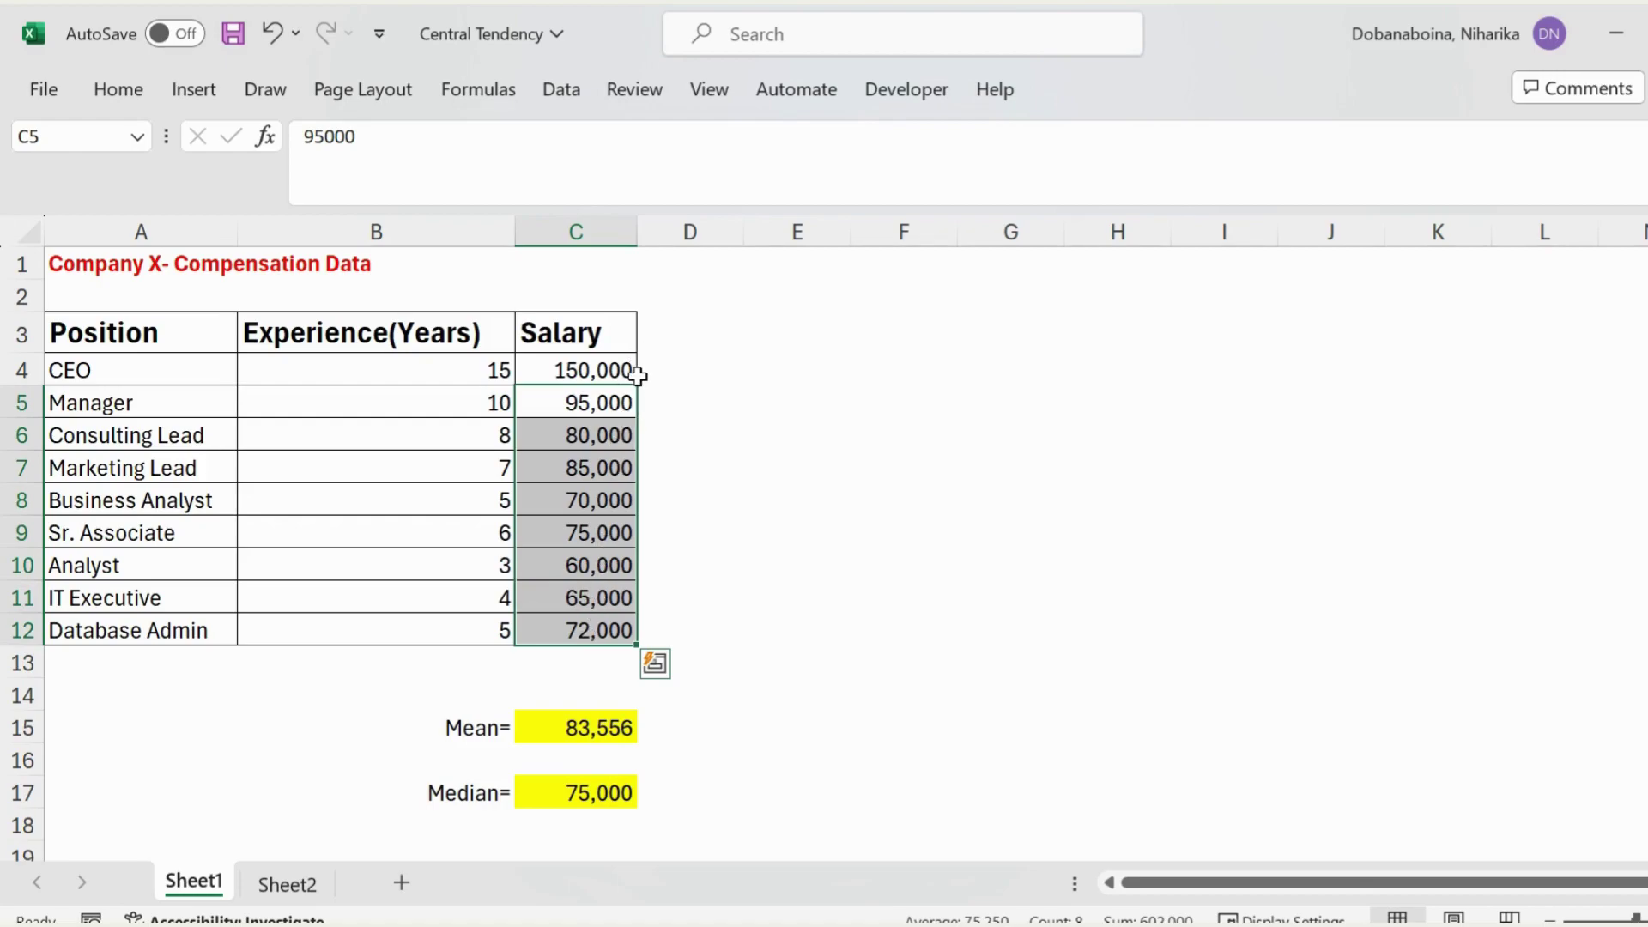
pyautogui.click(610, 367)
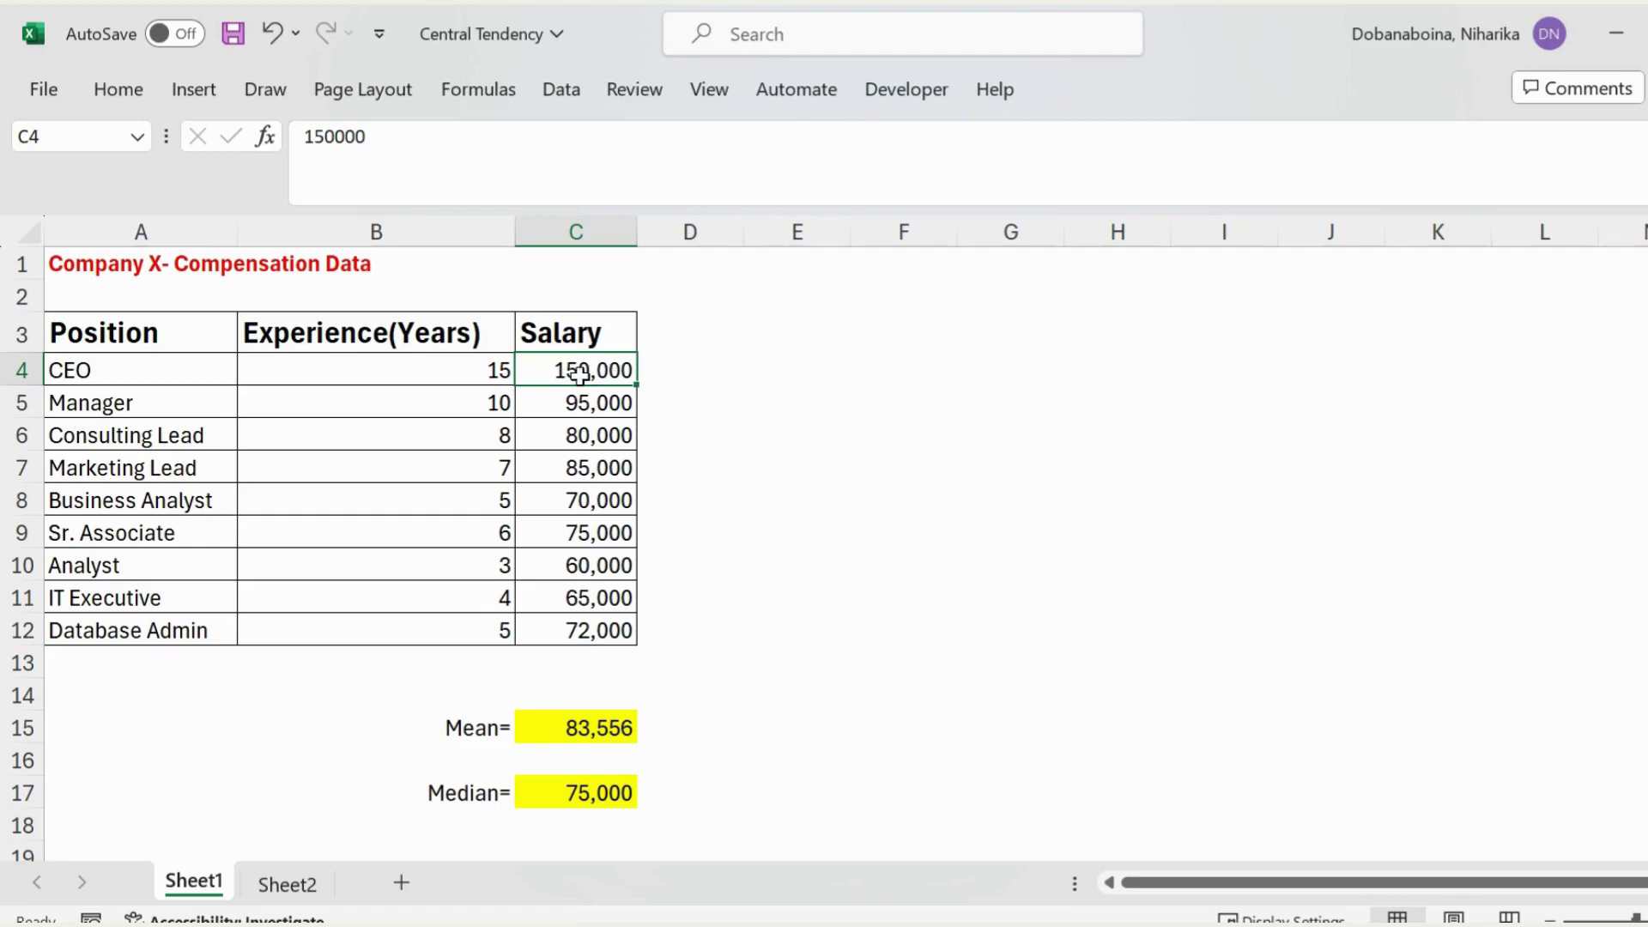
pyautogui.click(574, 798)
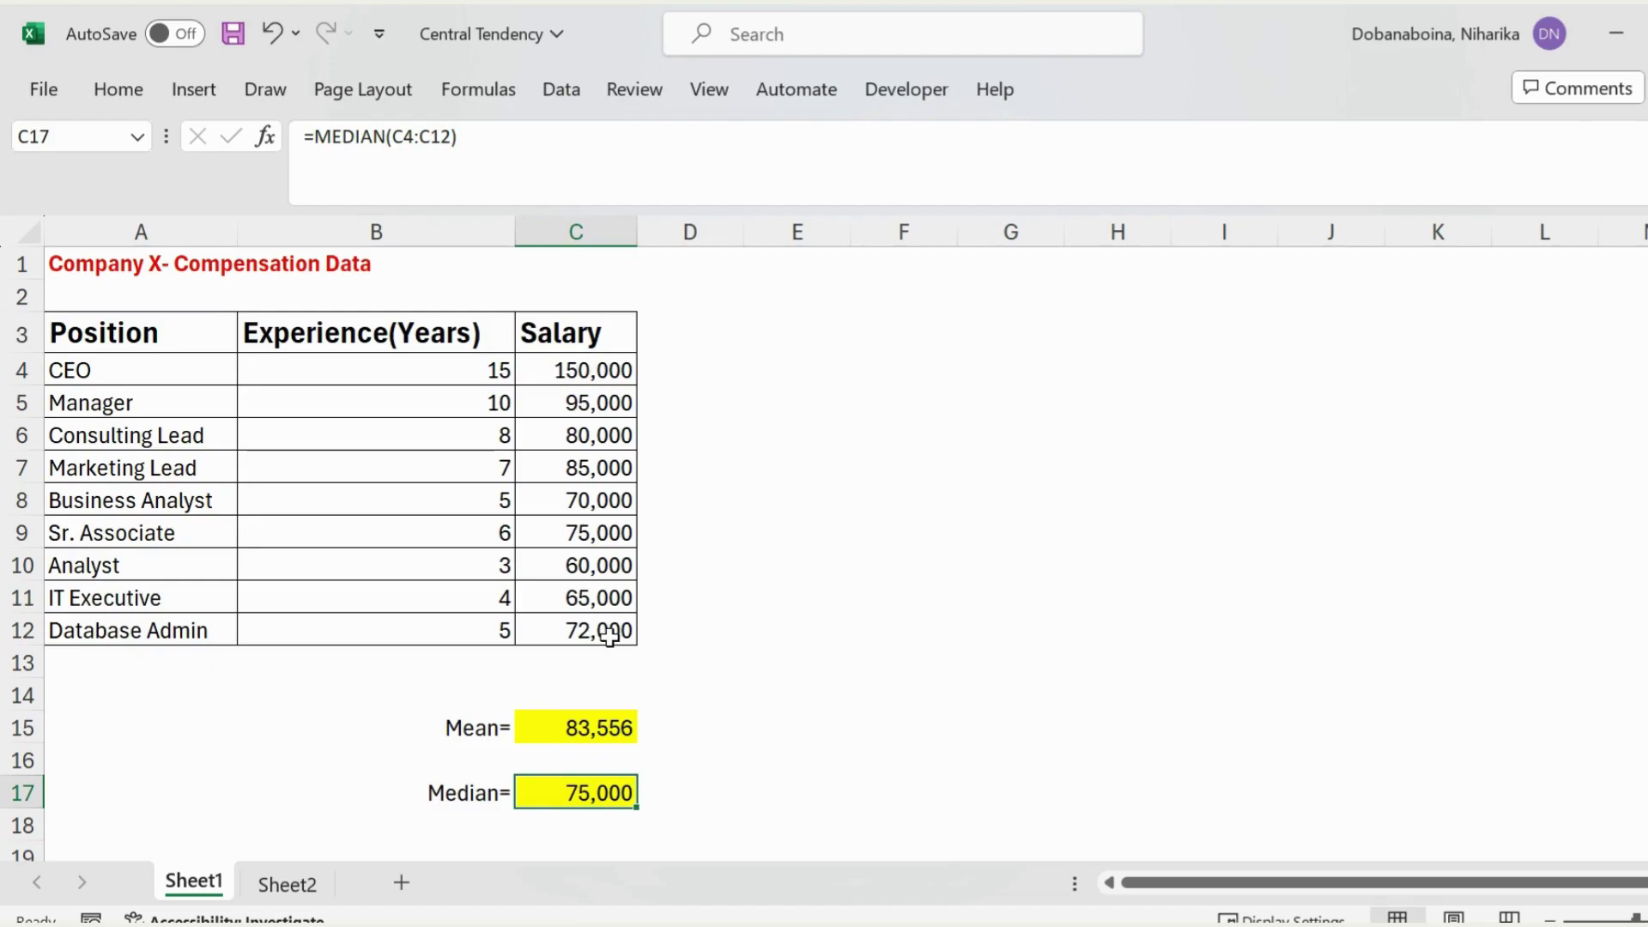
pyautogui.click(573, 372)
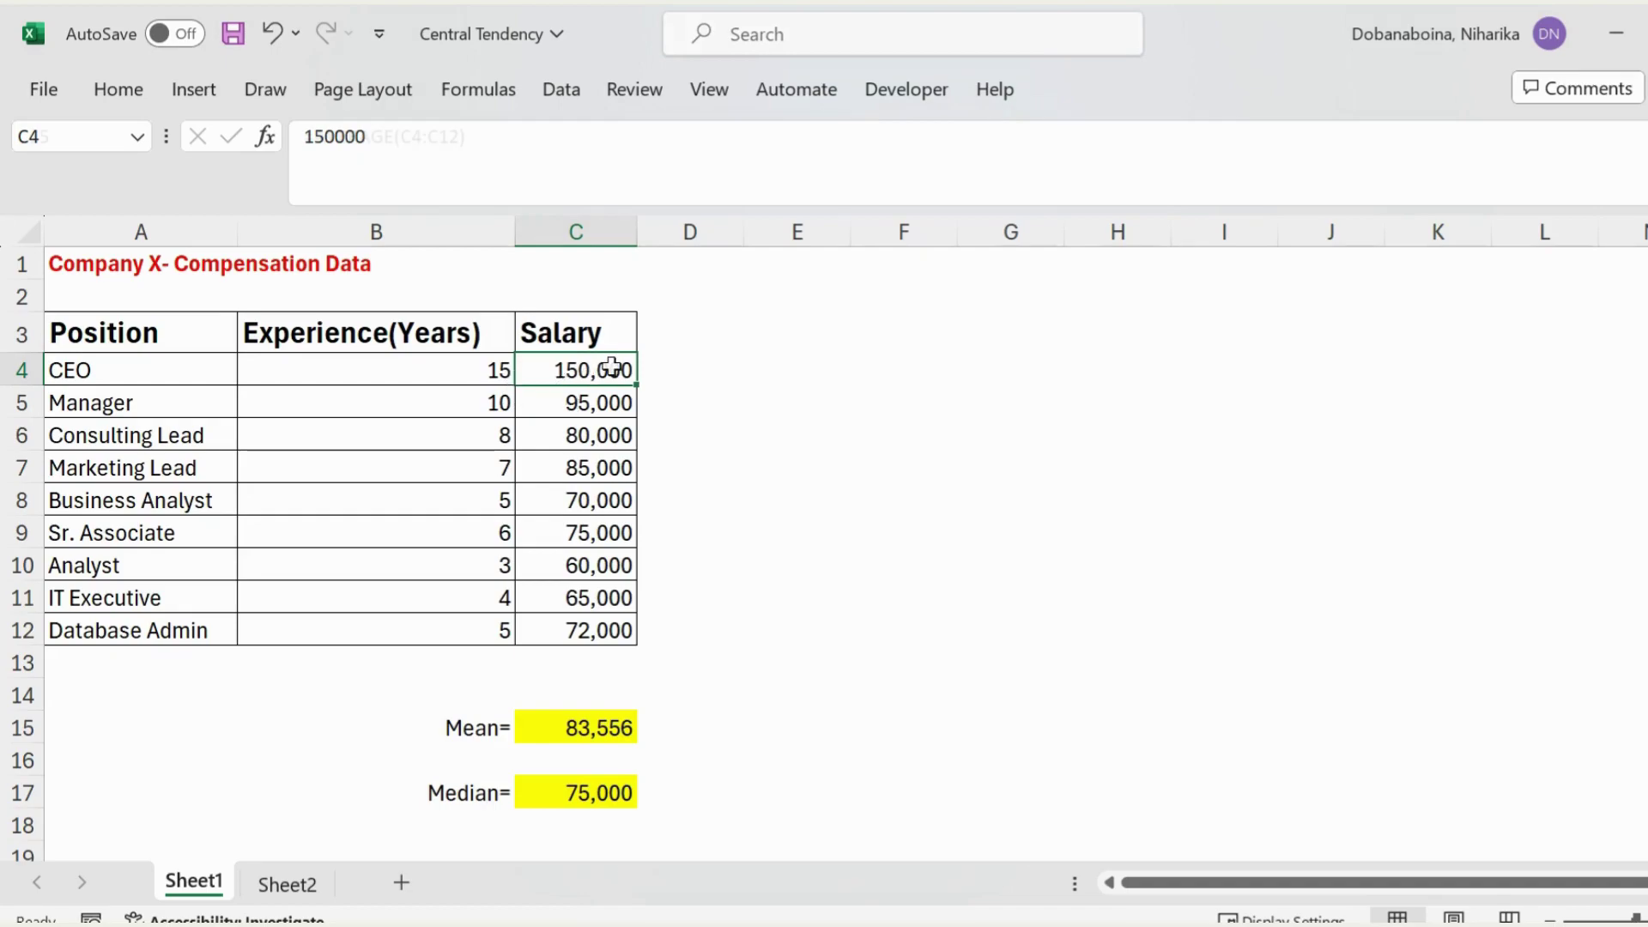
pyautogui.click(575, 727)
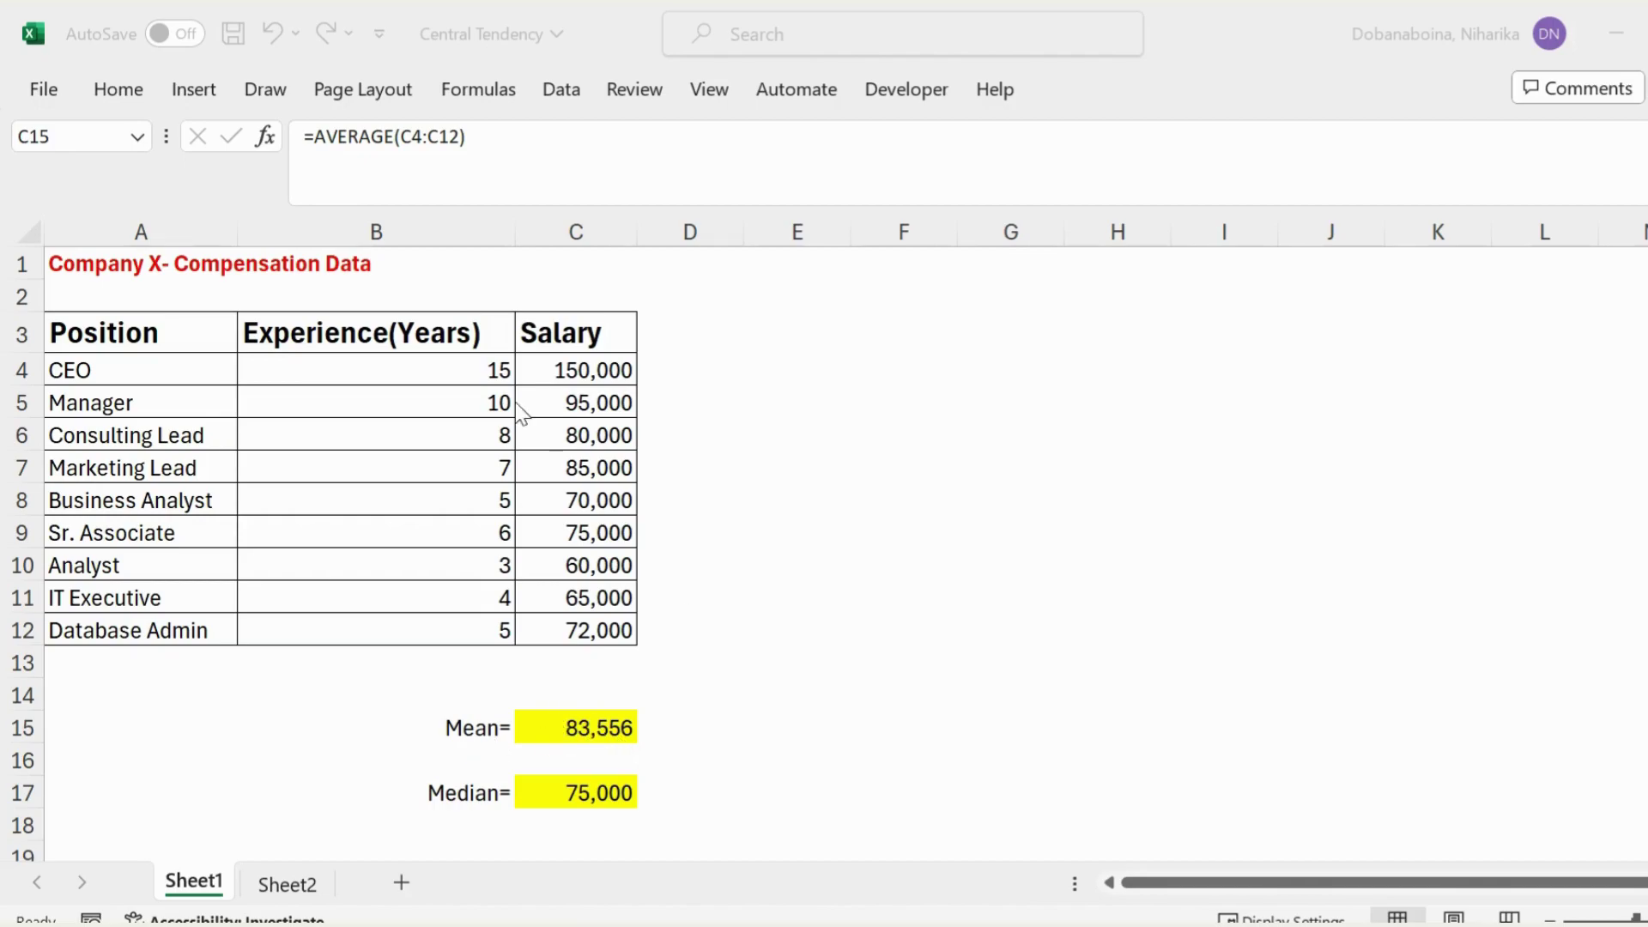
pyautogui.click(579, 376)
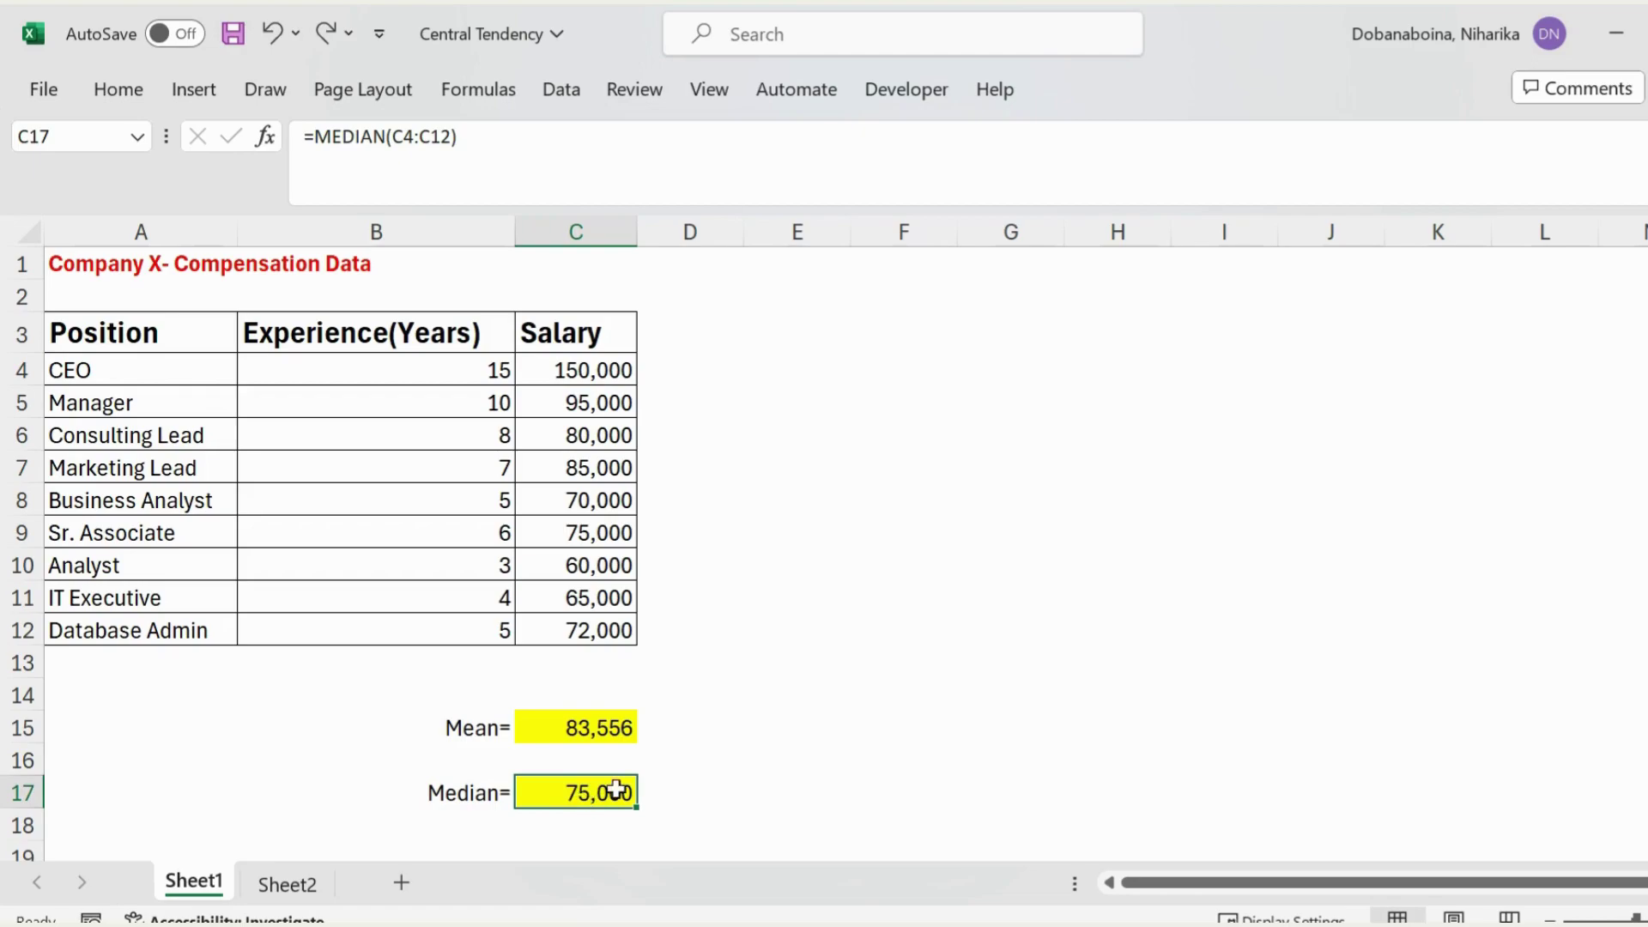
pyautogui.click(673, 654)
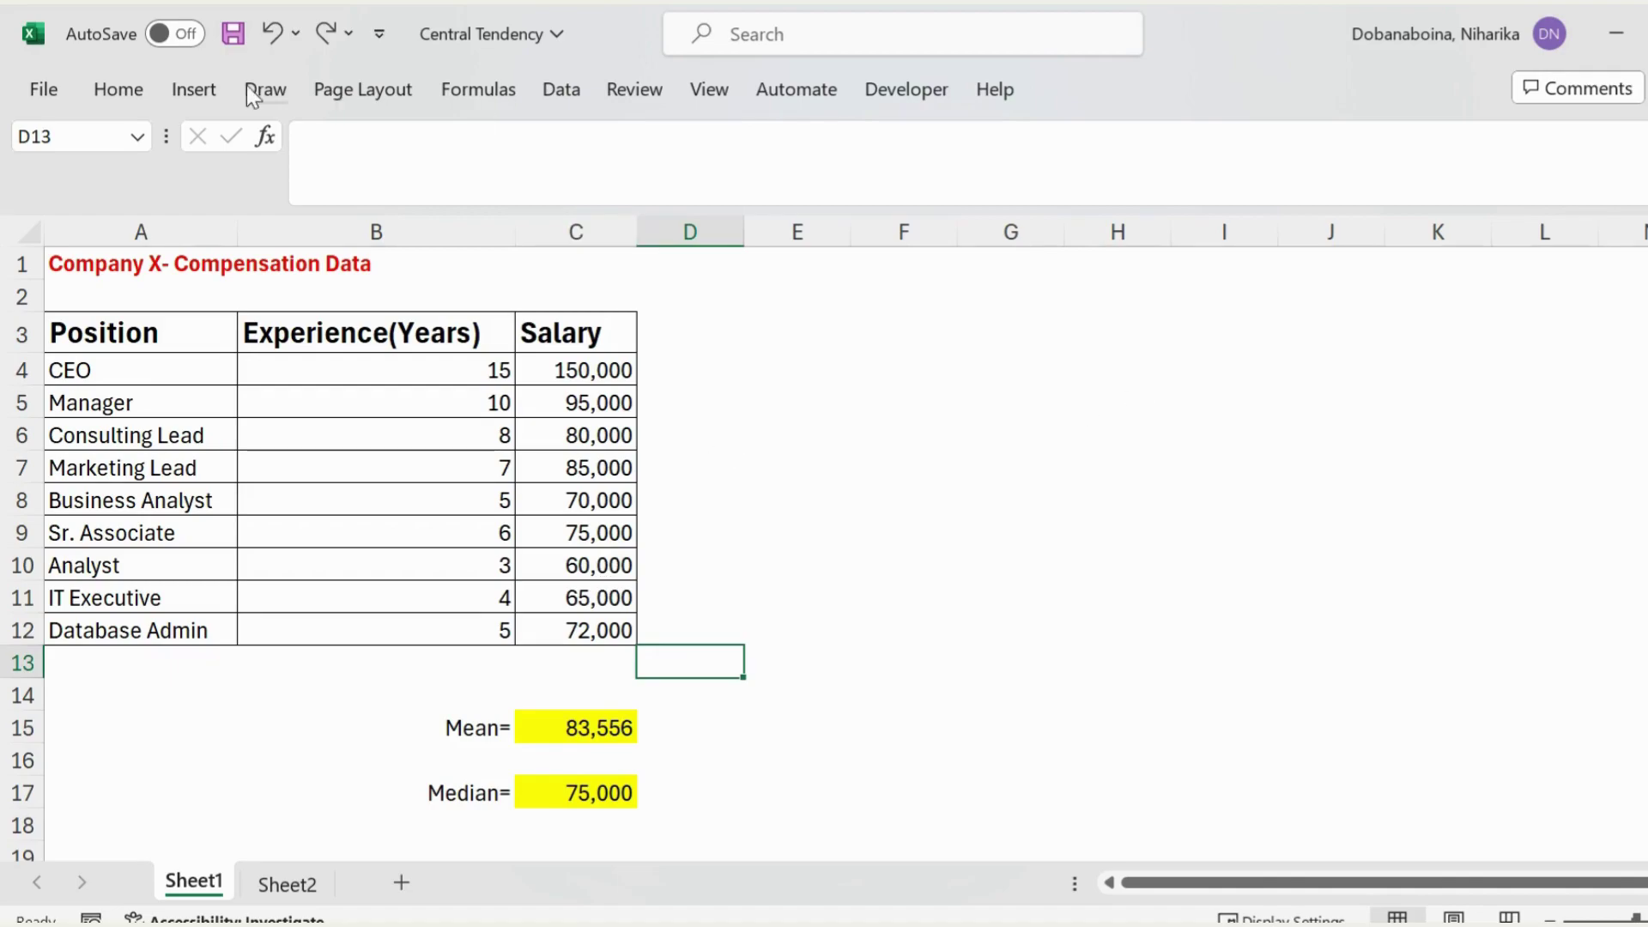
# - Insert a markers-only scatter chart of the salaries in C4:C12 and place it beside the table, over columns E to L
pyautogui.moveTo(559, 369); pyautogui.dragTo(582, 631)
pyautogui.click(199, 97)
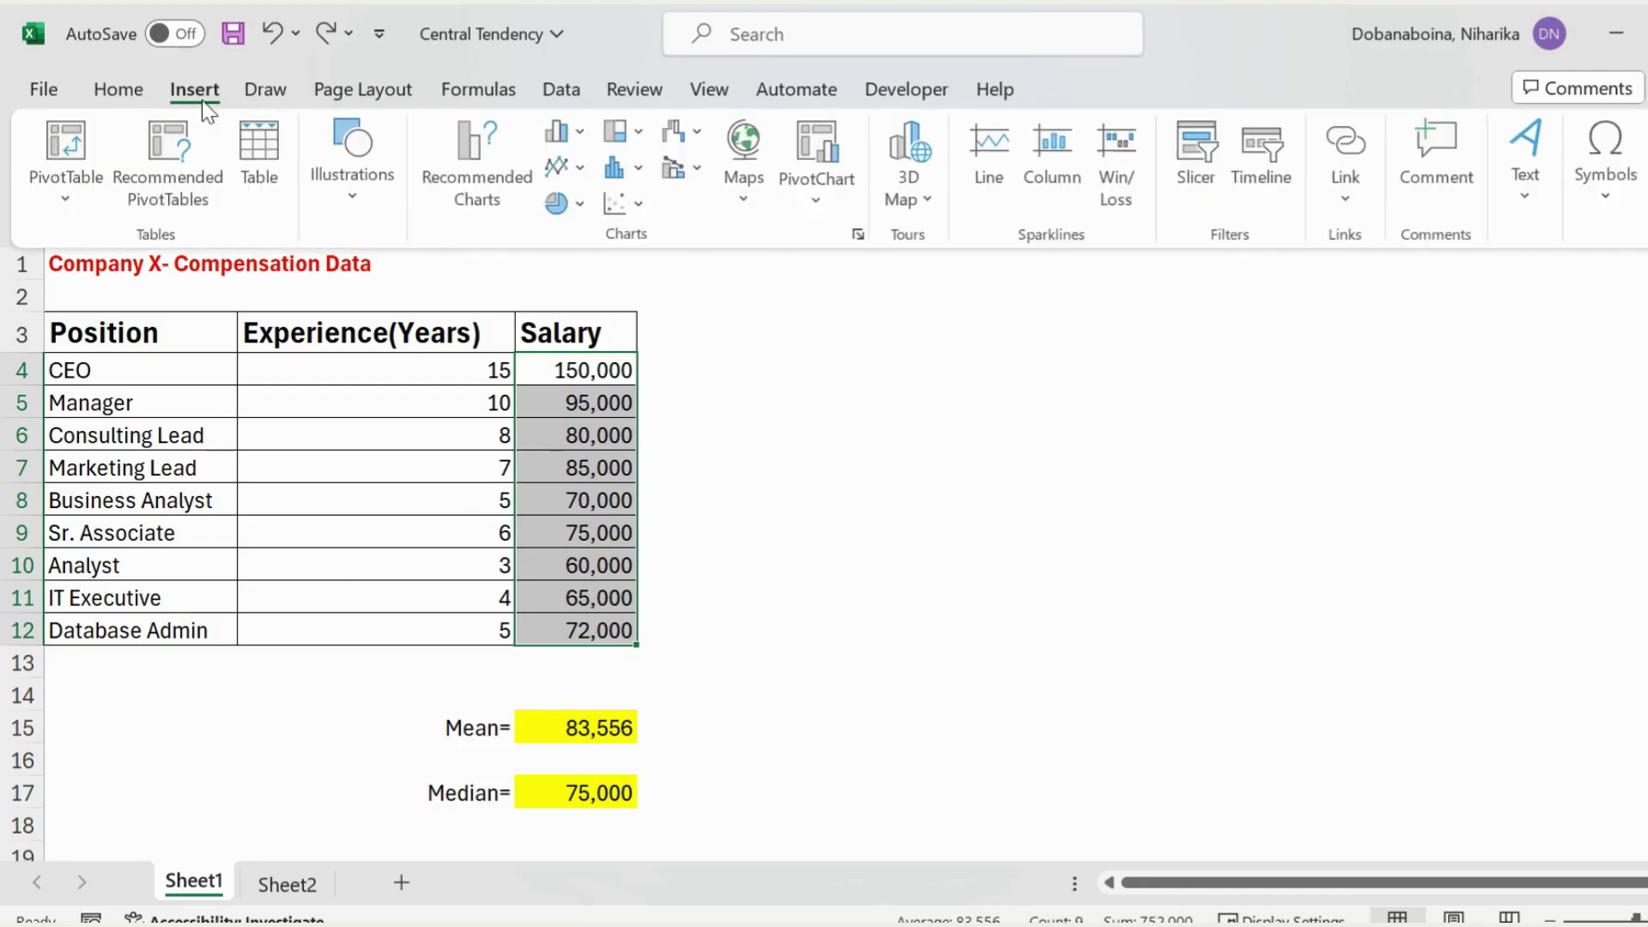
pyautogui.click(620, 206)
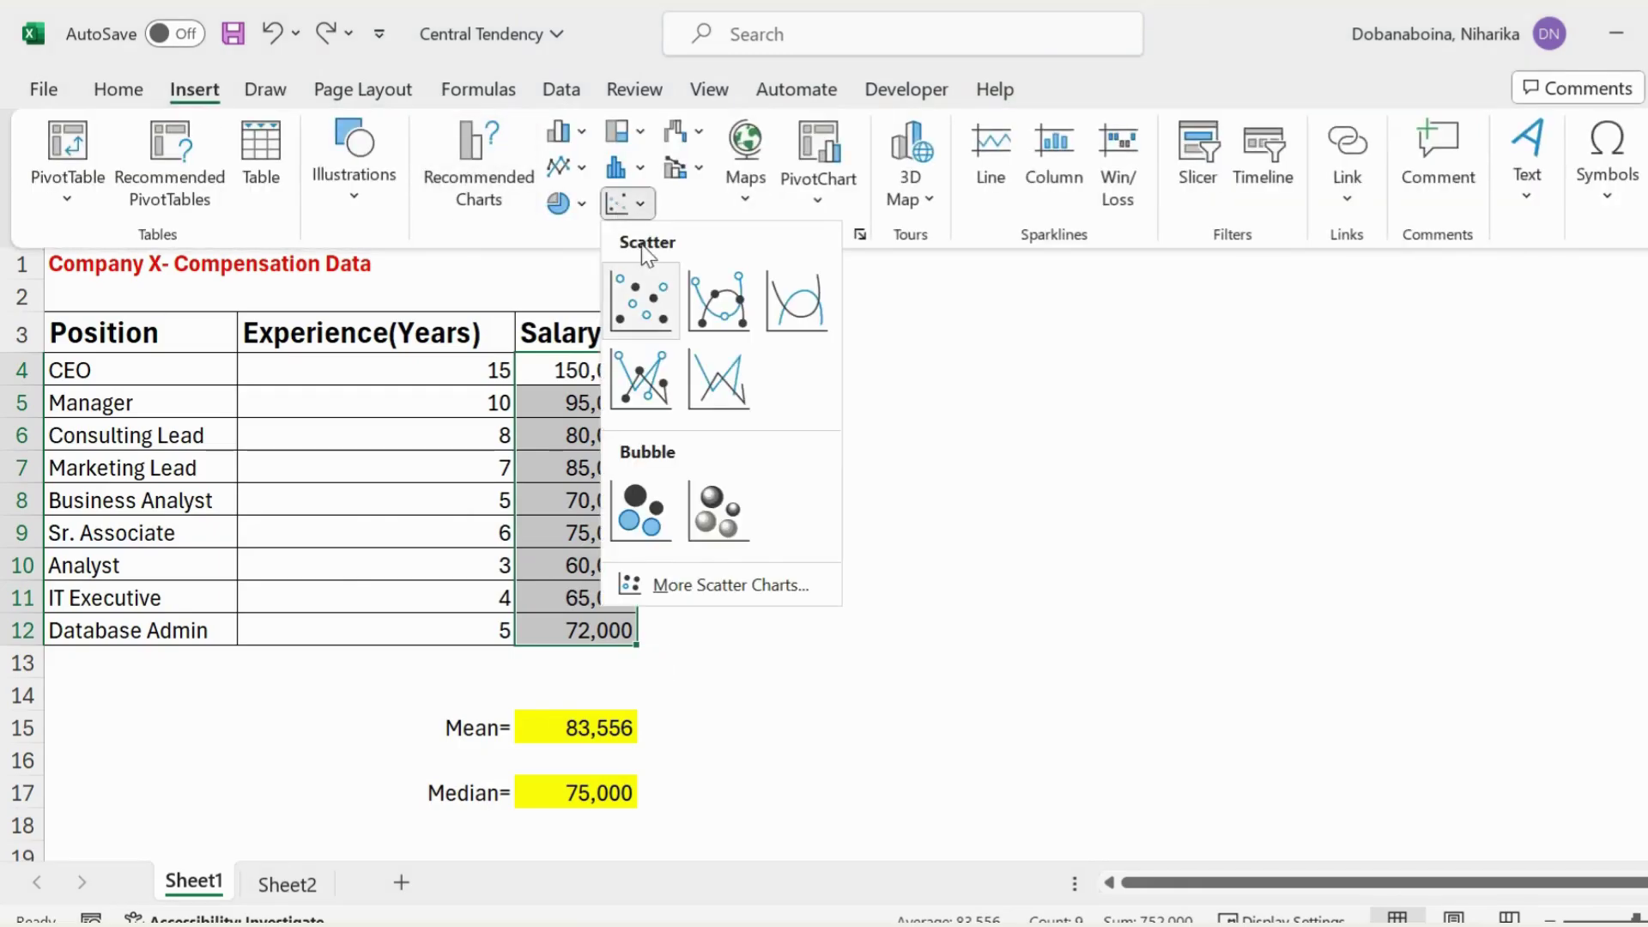
pyautogui.click(645, 327)
pyautogui.moveTo(996, 434); pyautogui.dragTo(1228, 357)
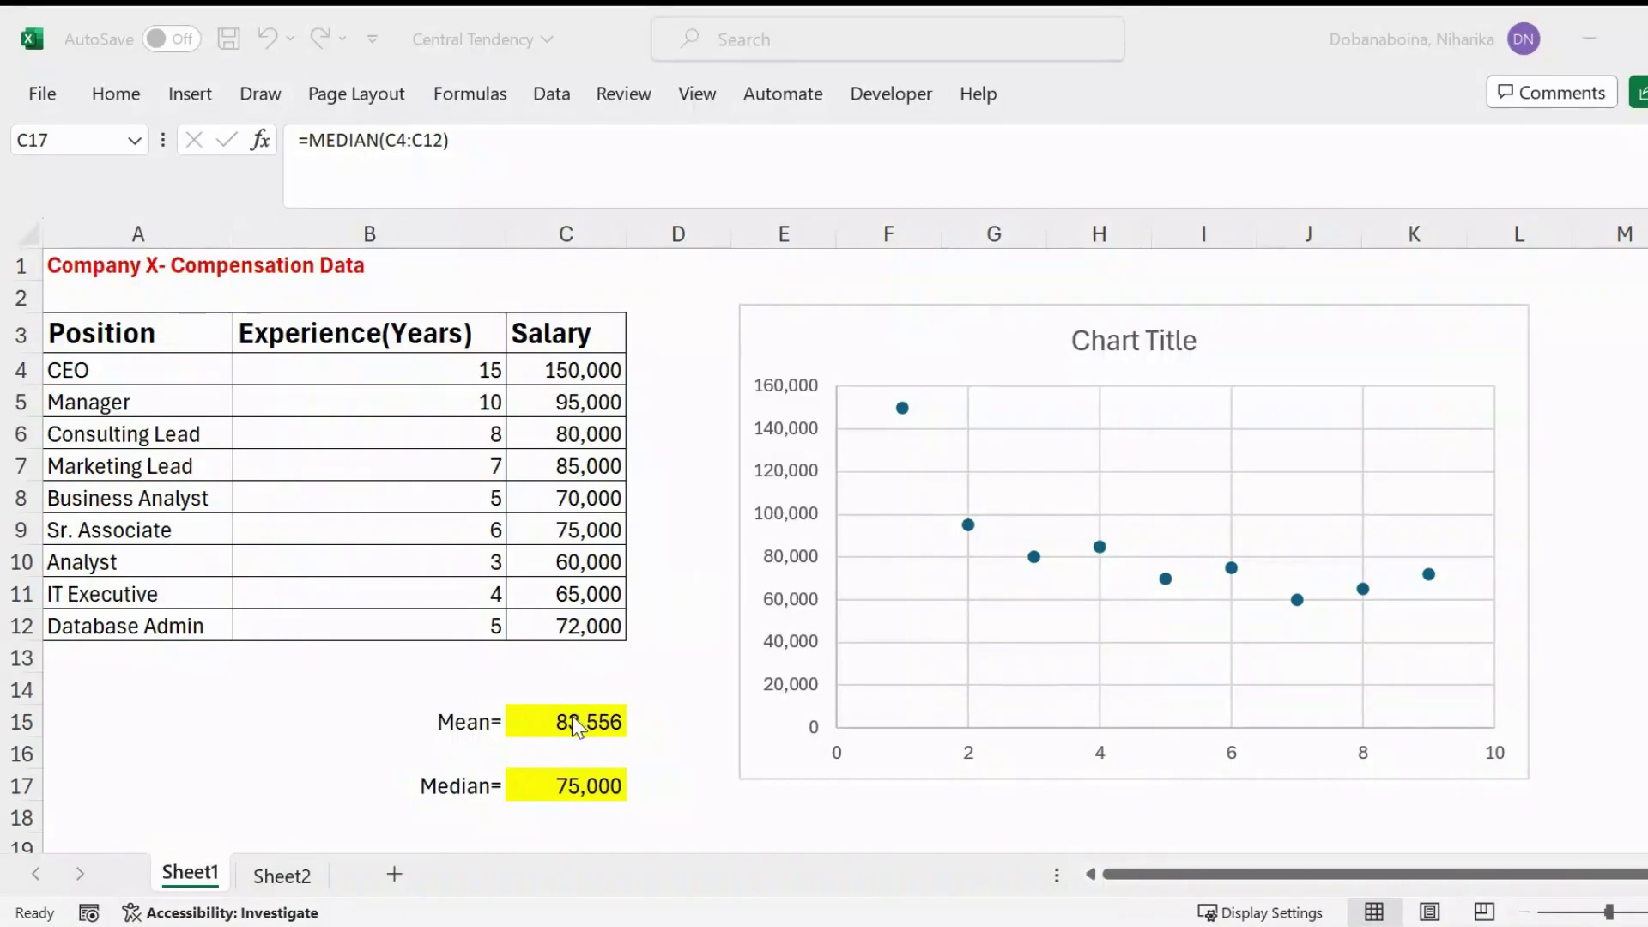
# - Check the mean and median formulas against the salary range C4:C12 alongside the scatter chart
pyautogui.click(573, 724)
pyautogui.click(578, 792)
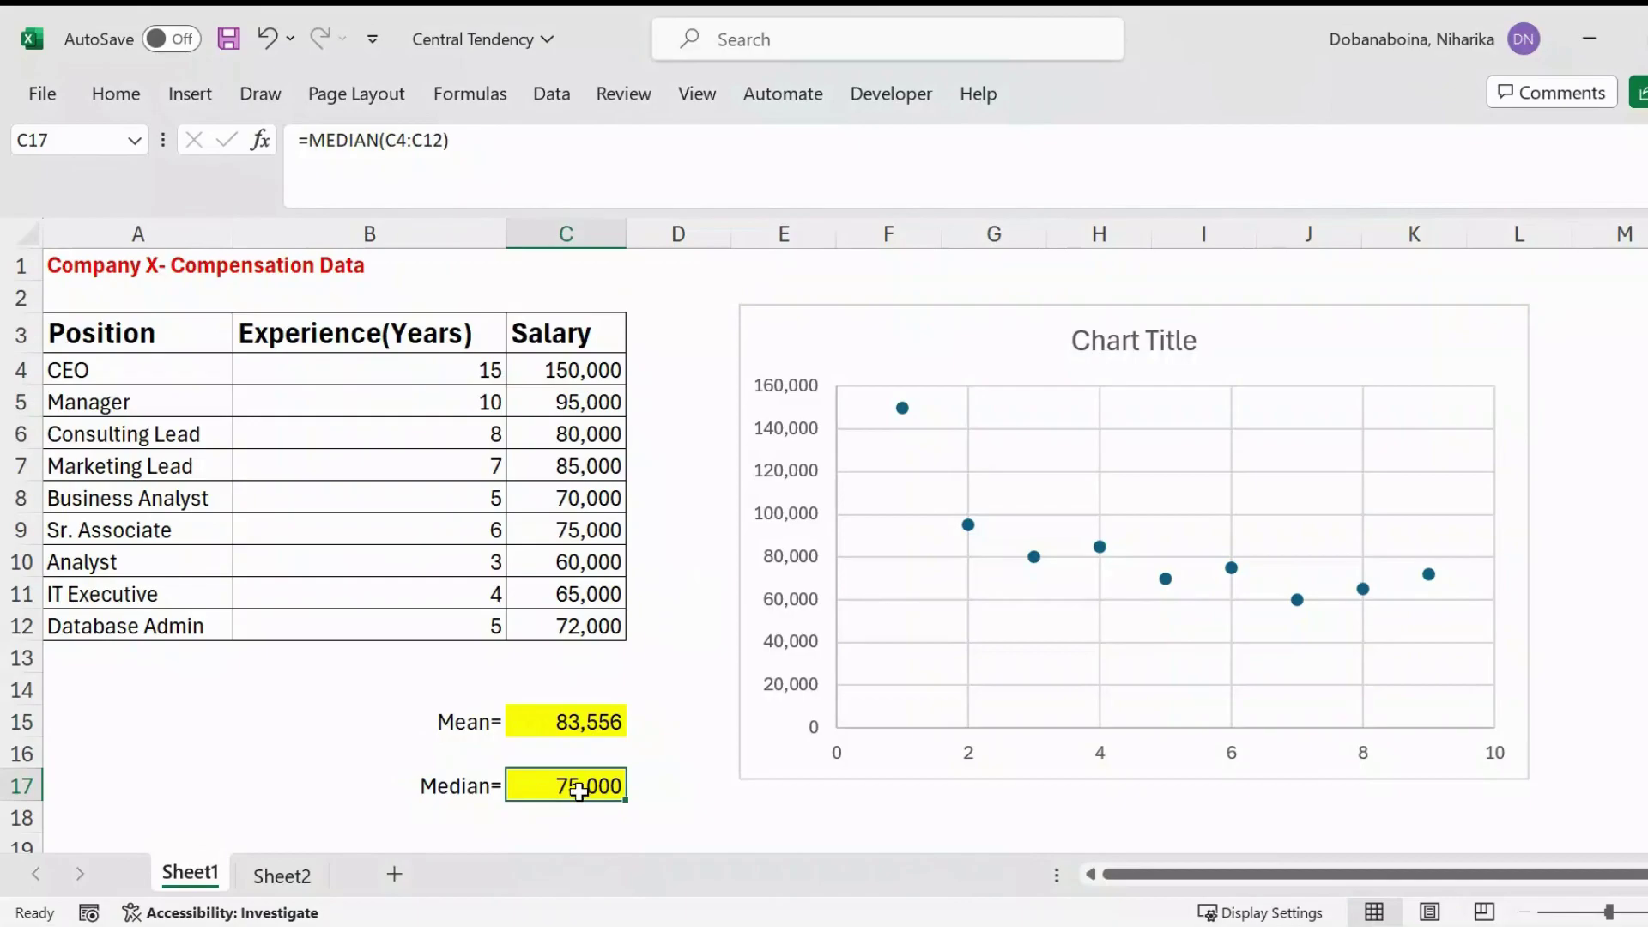
pyautogui.moveTo(578, 625); pyautogui.dragTo(577, 369)
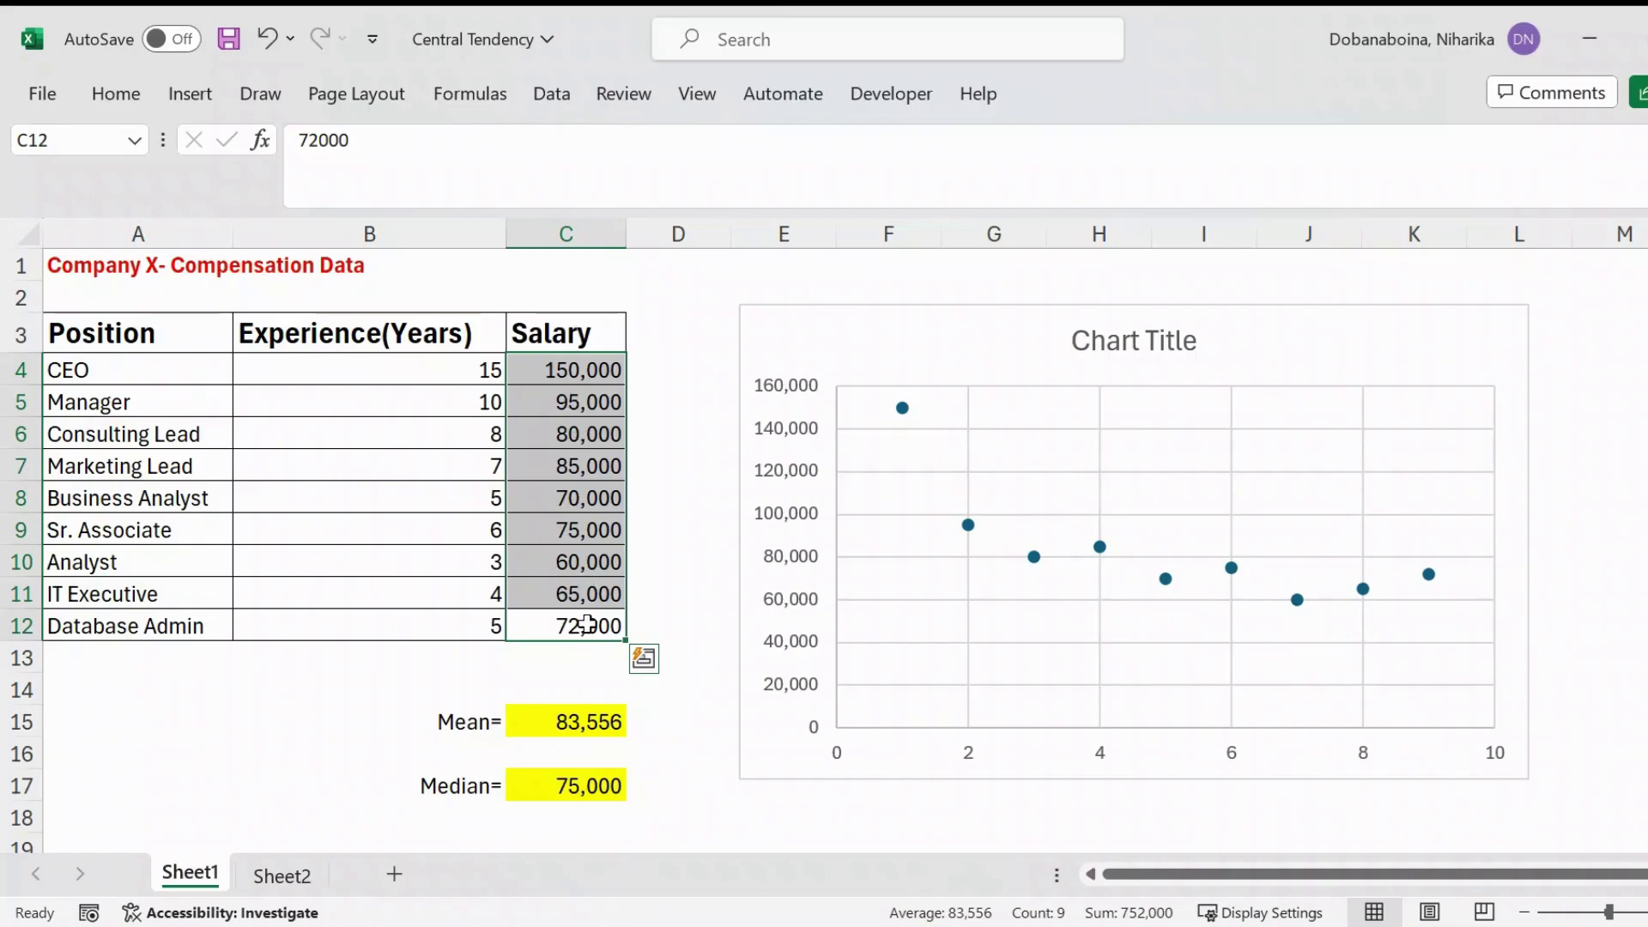
pyautogui.click(579, 725)
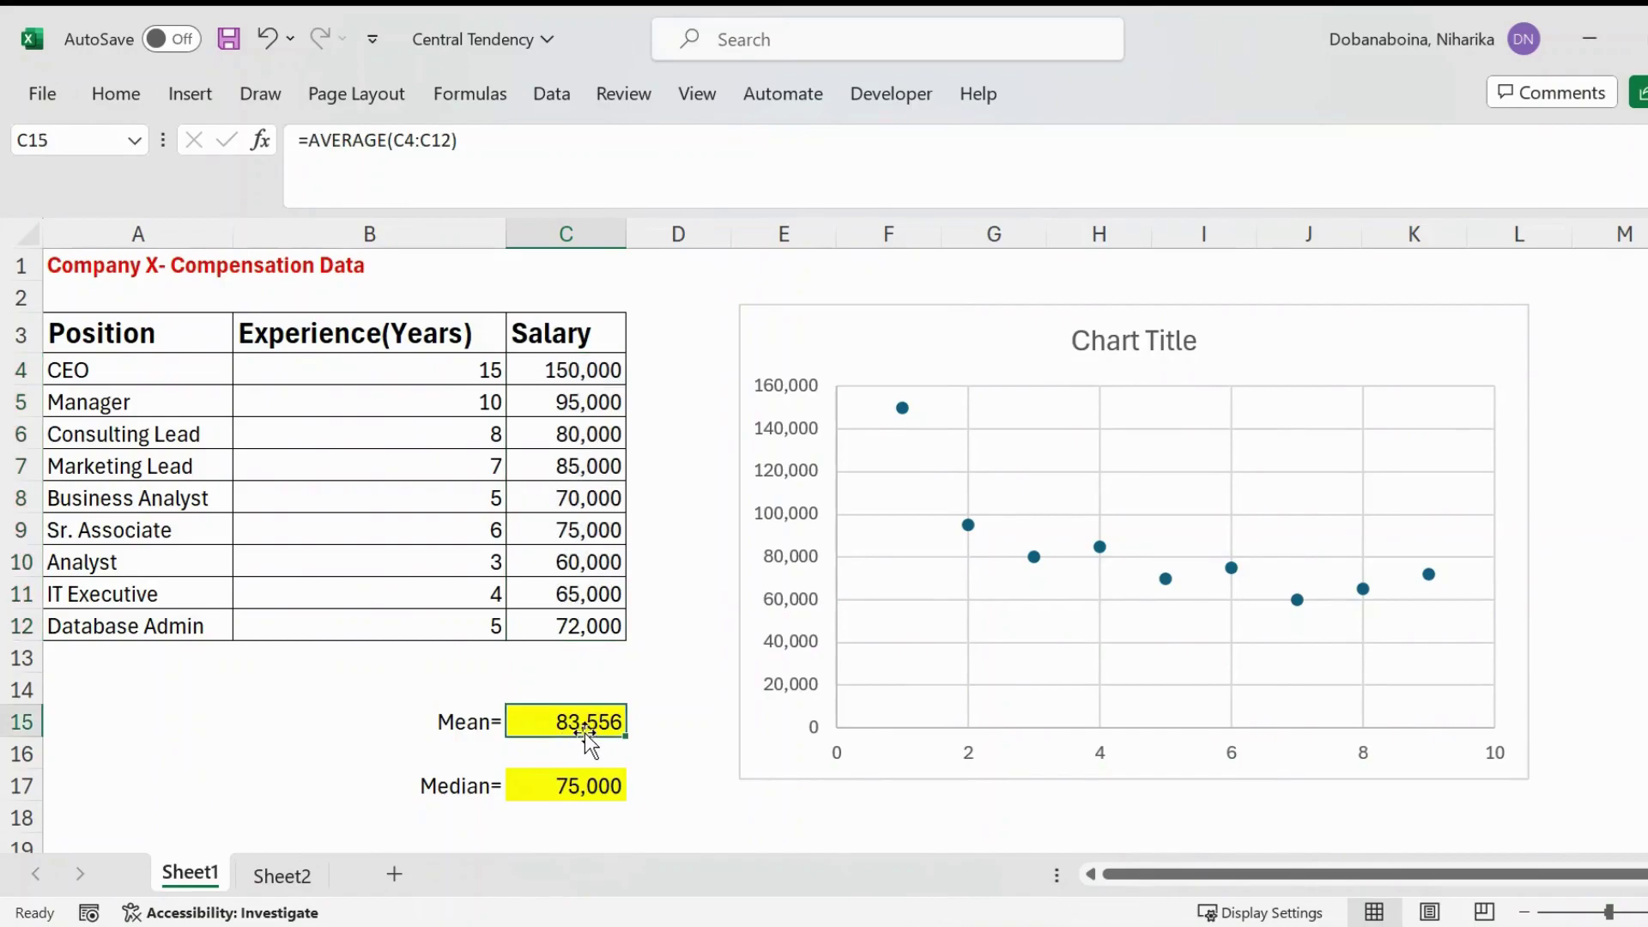
pyautogui.click(580, 629)
pyautogui.moveTo(580, 629); pyautogui.dragTo(589, 375)
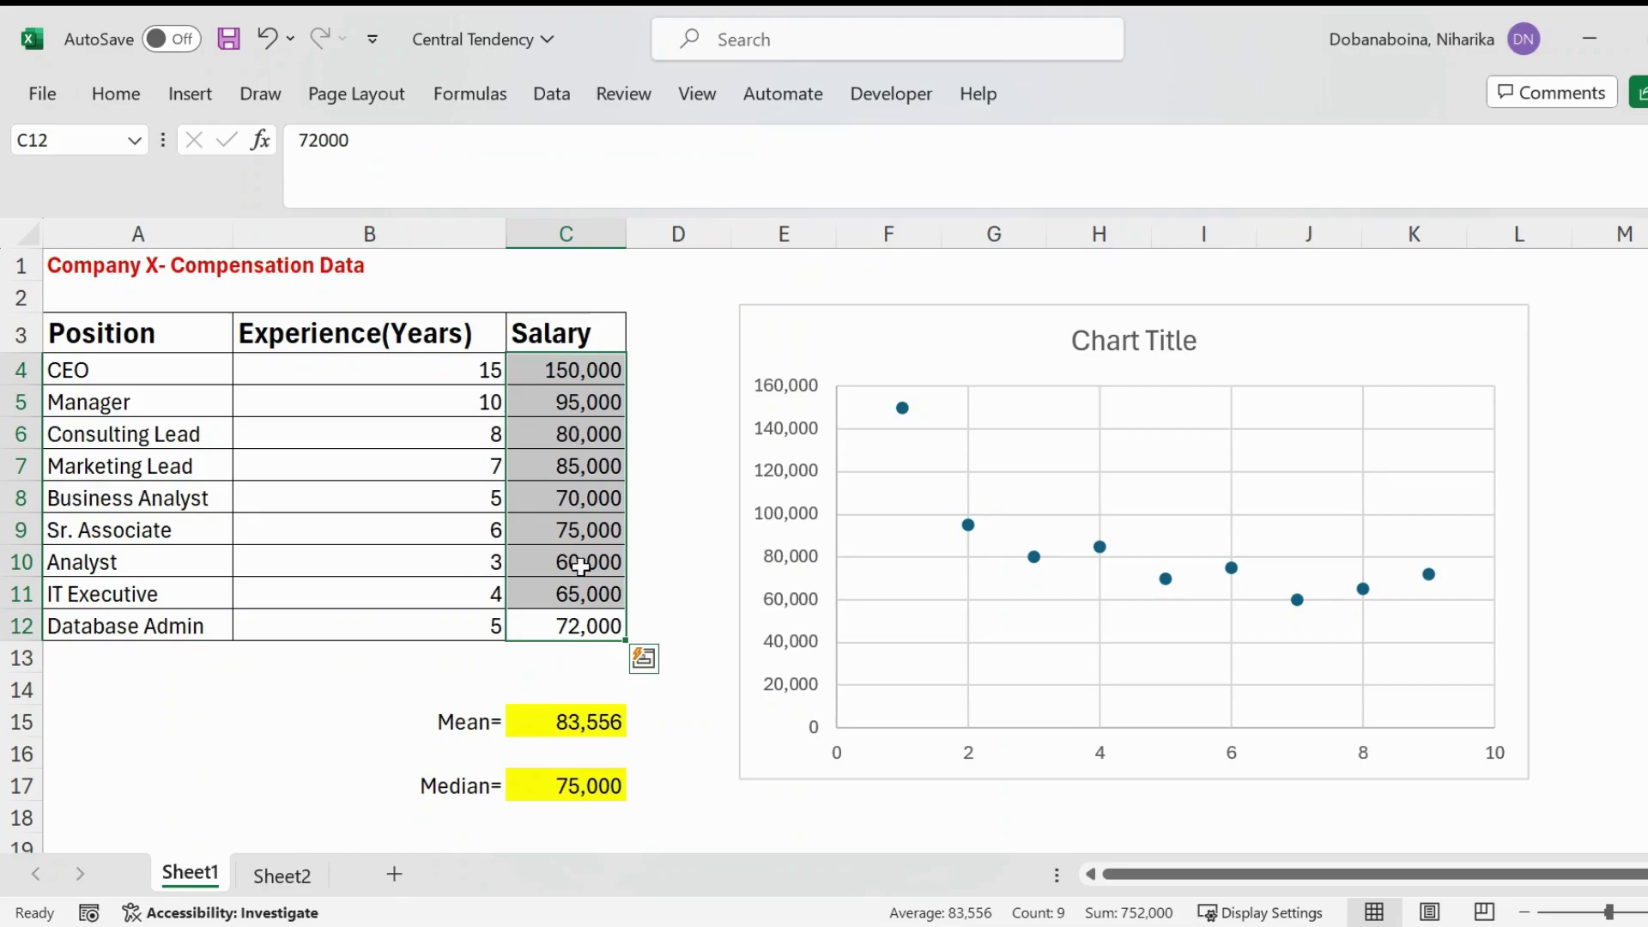
# - Switch to Sheet2 and examine the sorted salary list in A4:A12 and its highlighted middle row
pyautogui.click(280, 875)
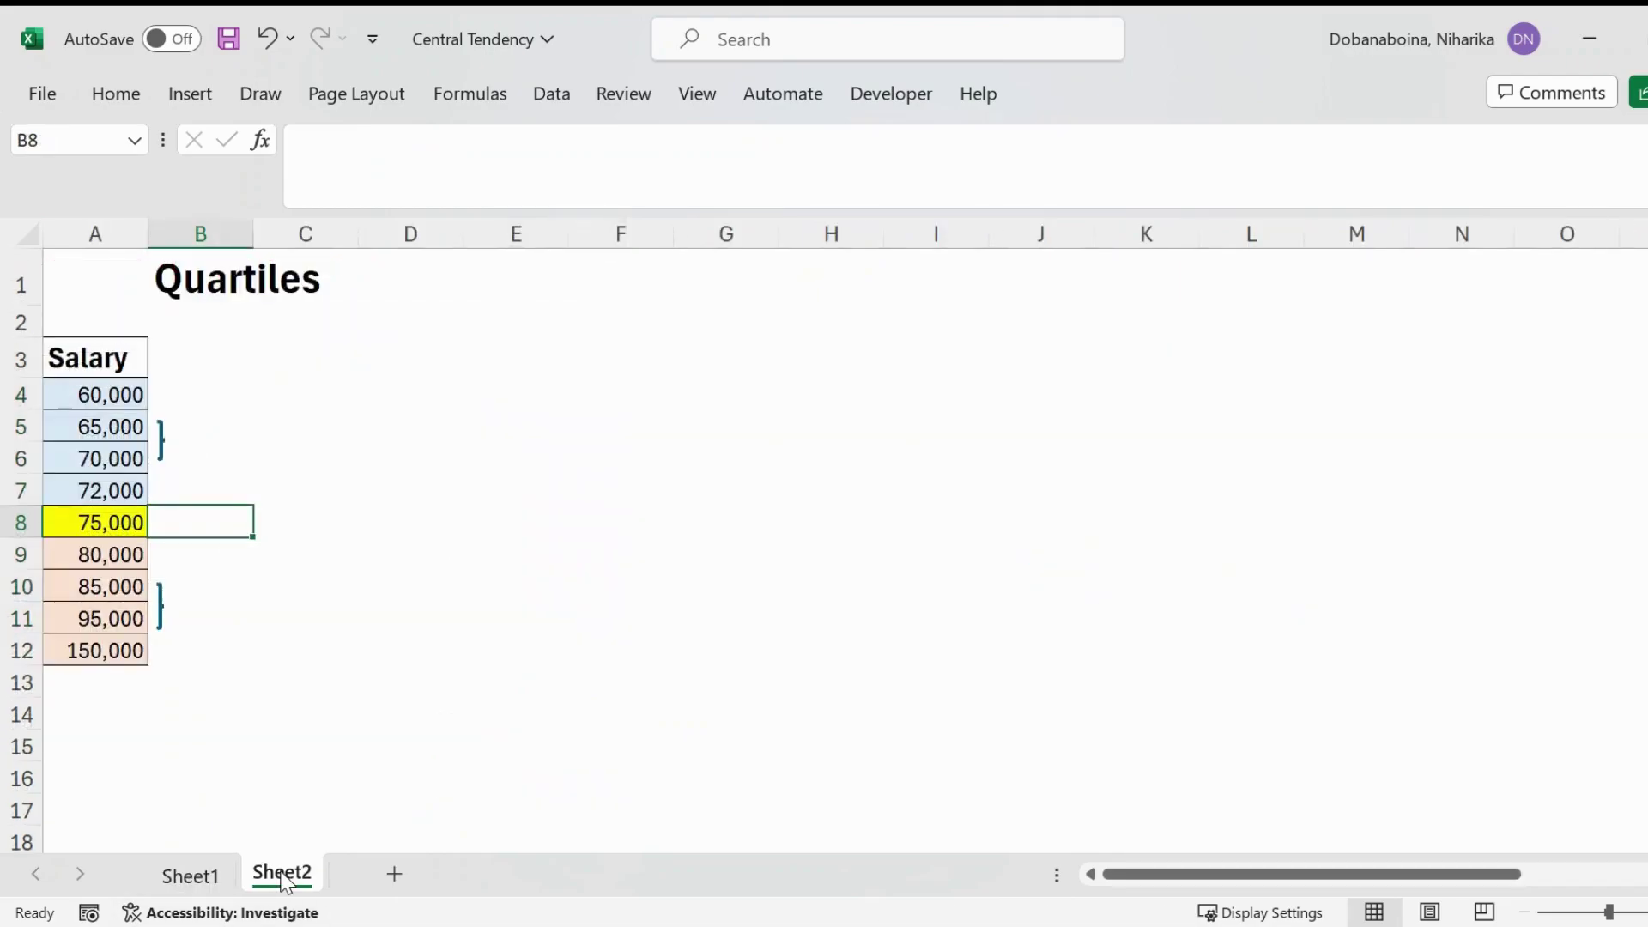
pyautogui.moveTo(125, 397); pyautogui.dragTo(121, 649)
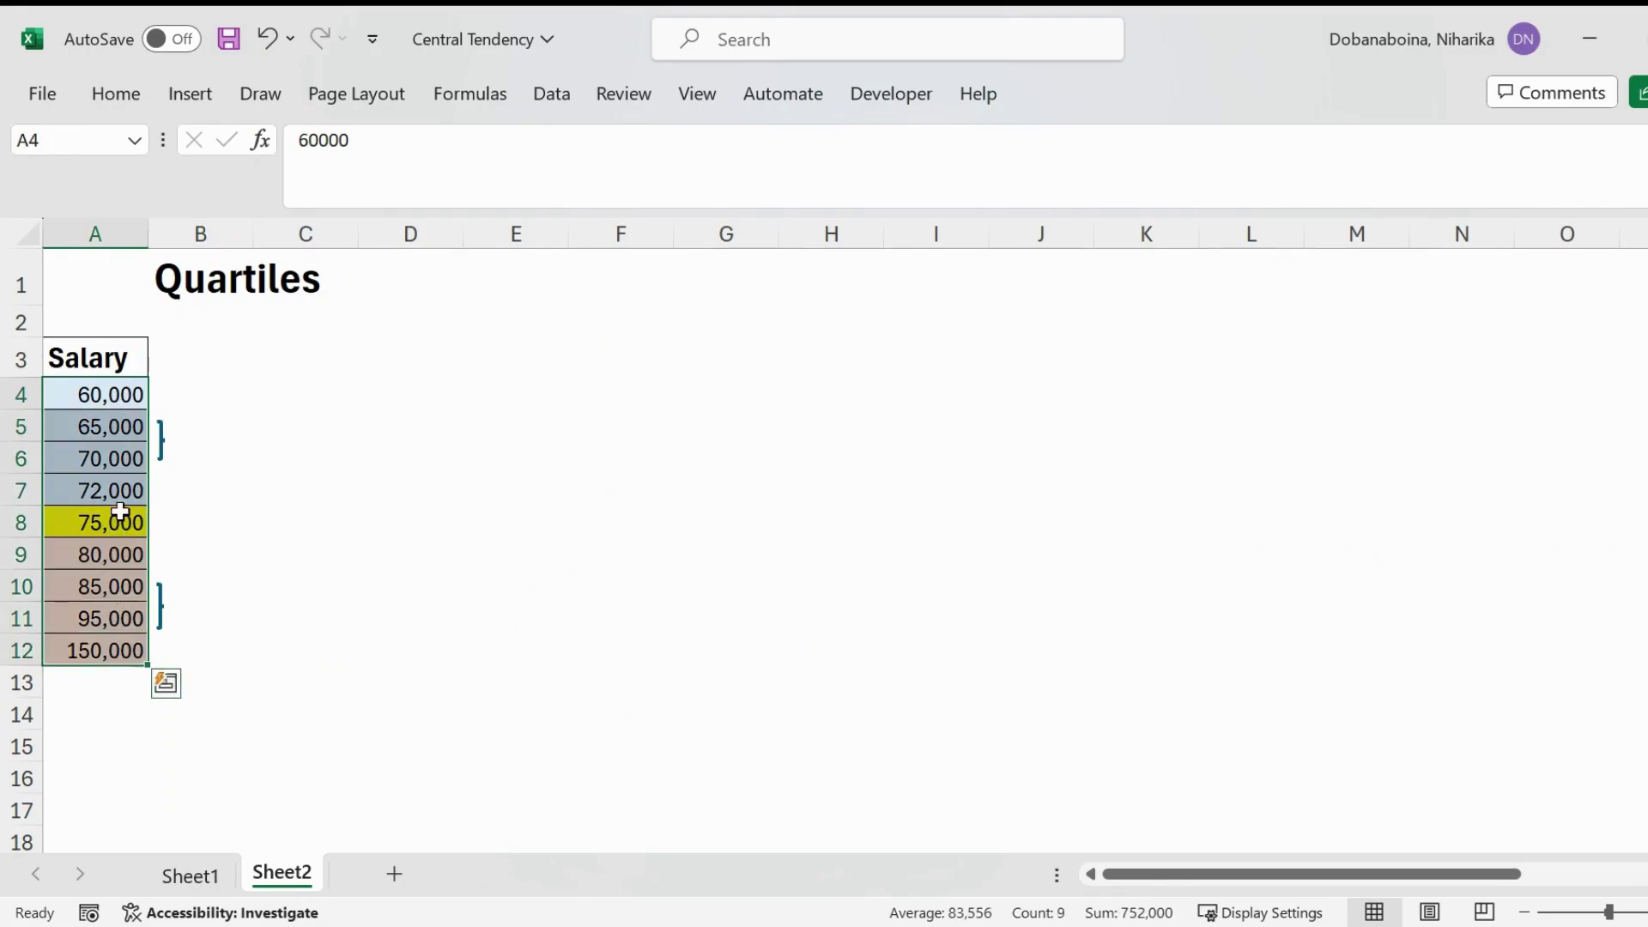
pyautogui.click(97, 532)
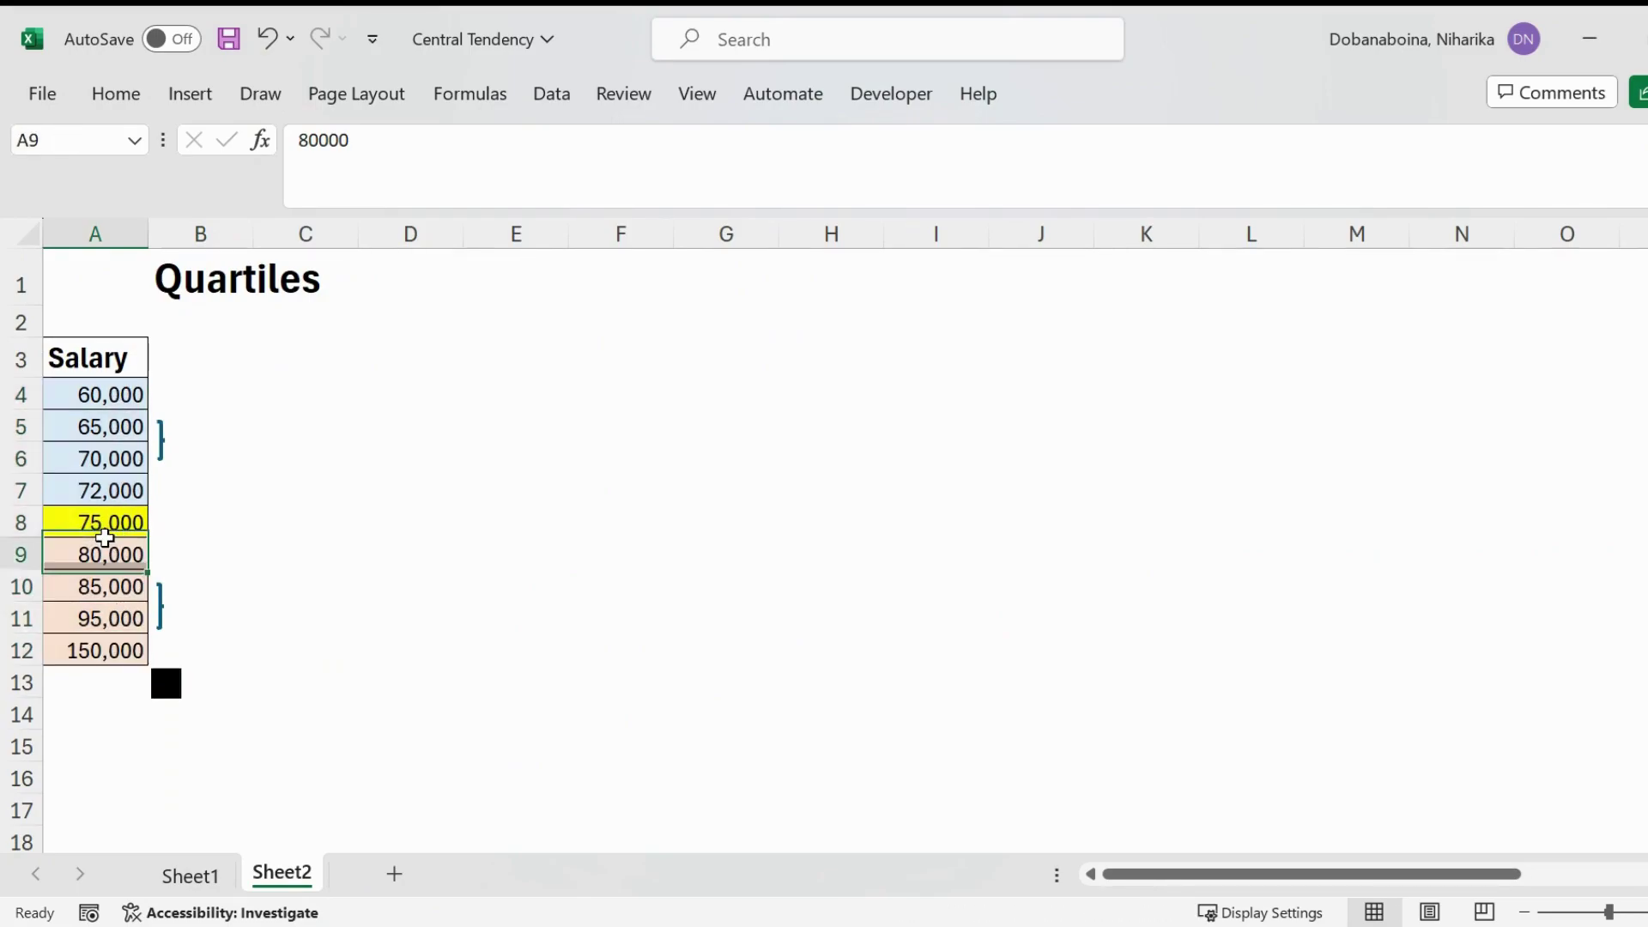
pyautogui.click(176, 522)
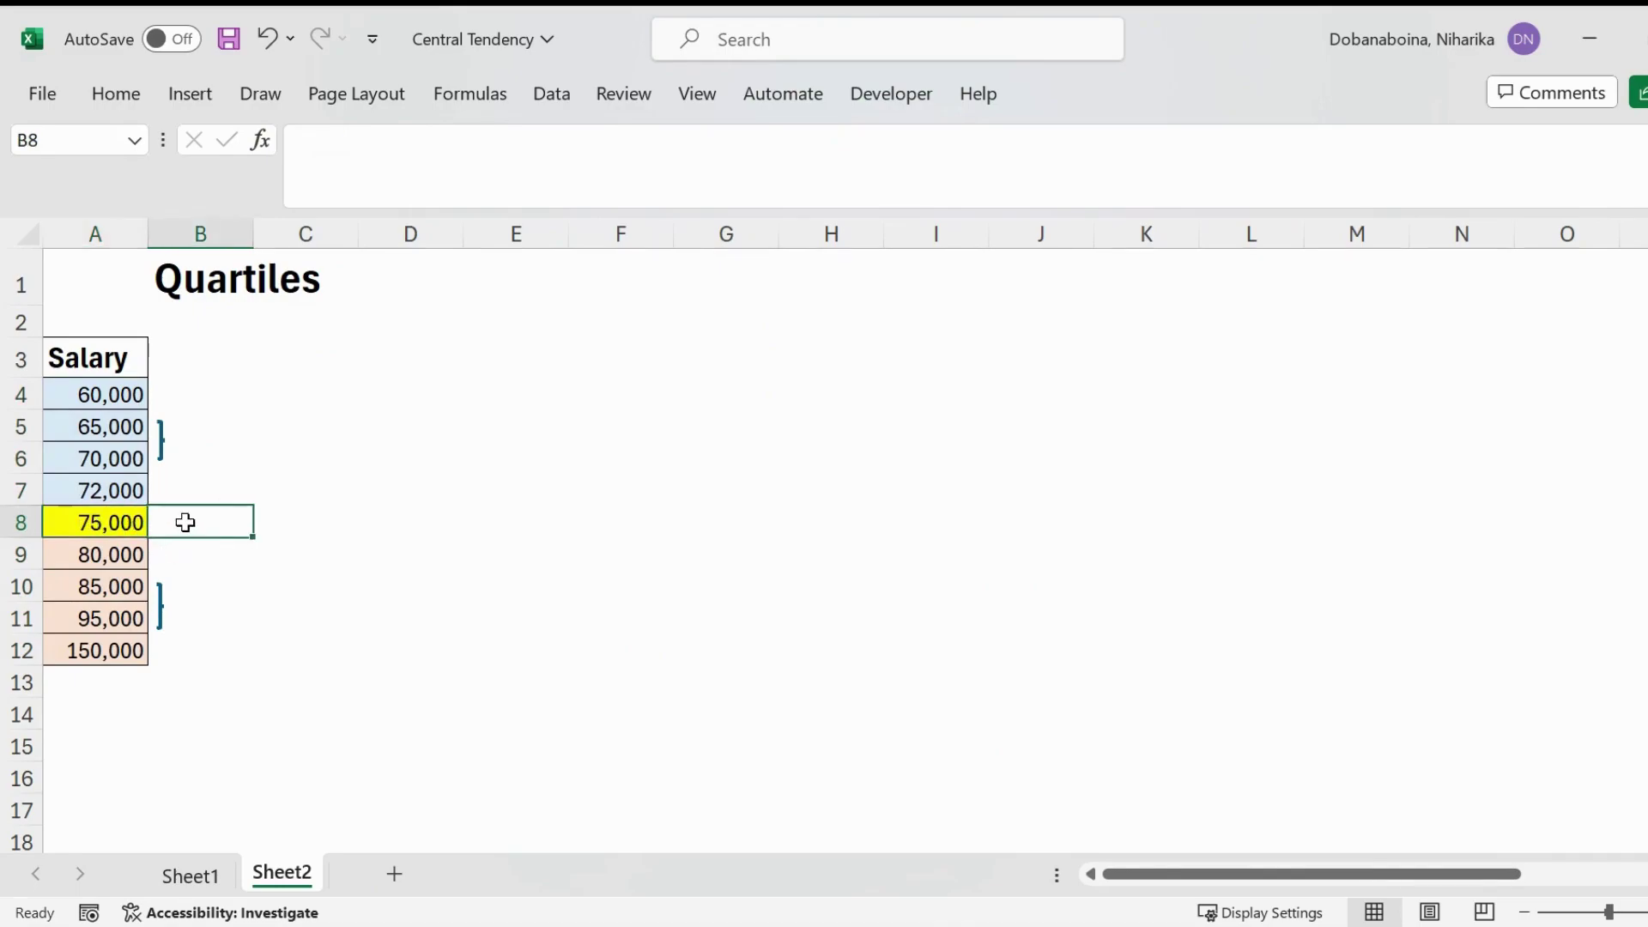
# - Label the middle salary "Median" in B8 of Sheet2 and compare it with the median formula in C17 of Sheet1
pyautogui.write('Median')
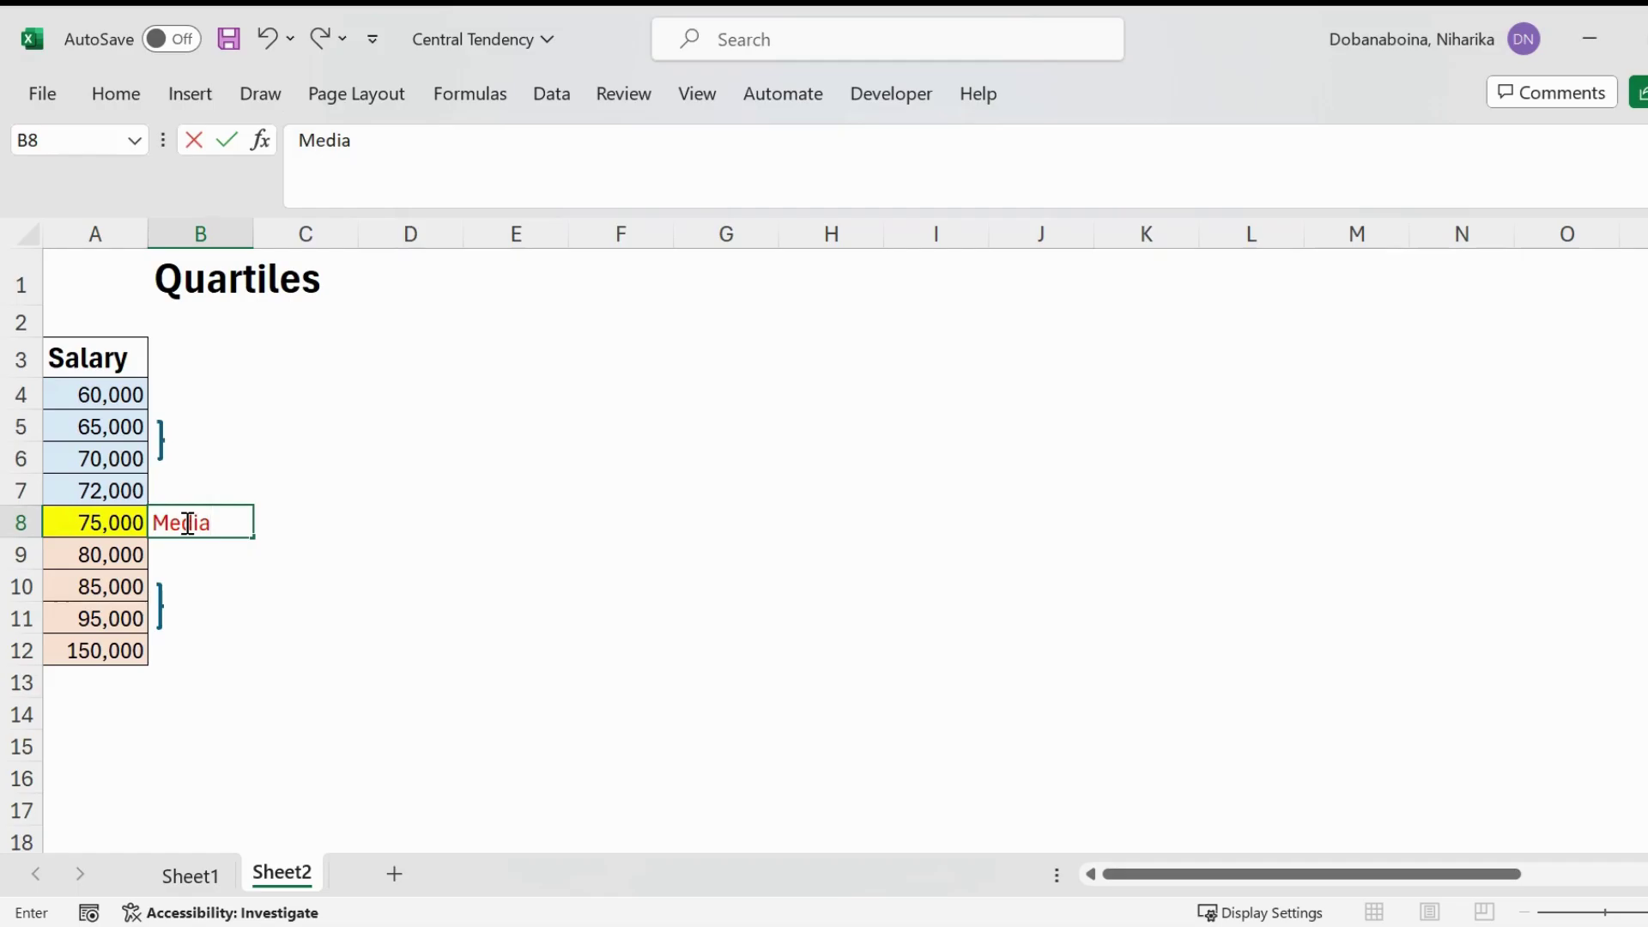
pyautogui.click(120, 515)
pyautogui.click(193, 876)
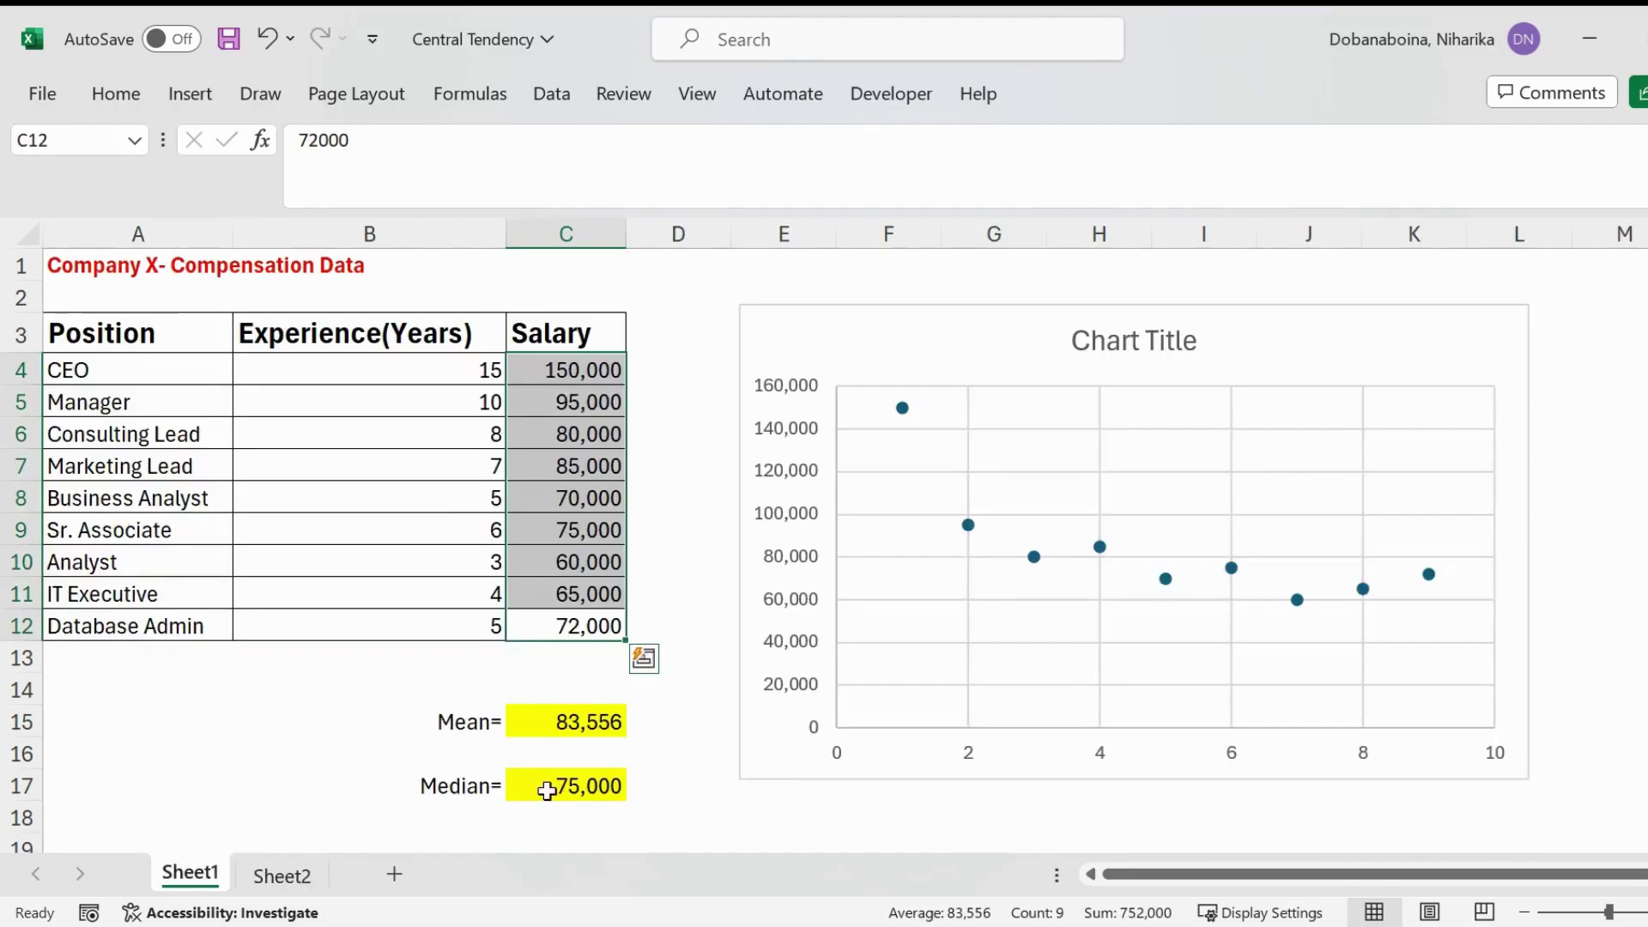
pyautogui.click(577, 788)
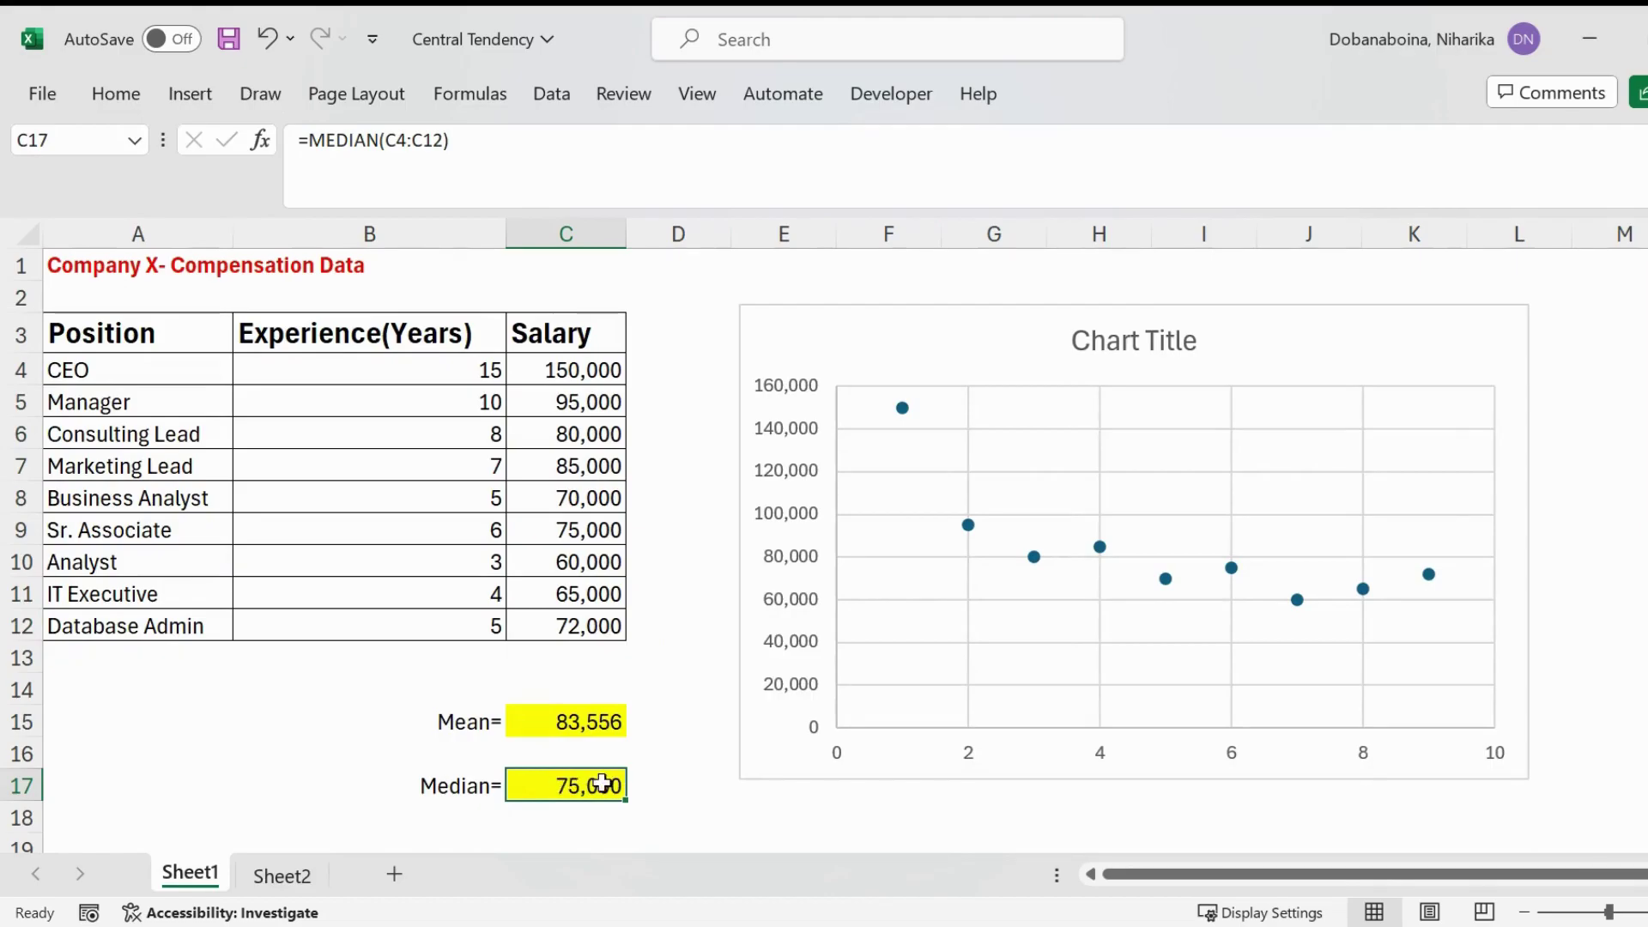
pyautogui.click(281, 876)
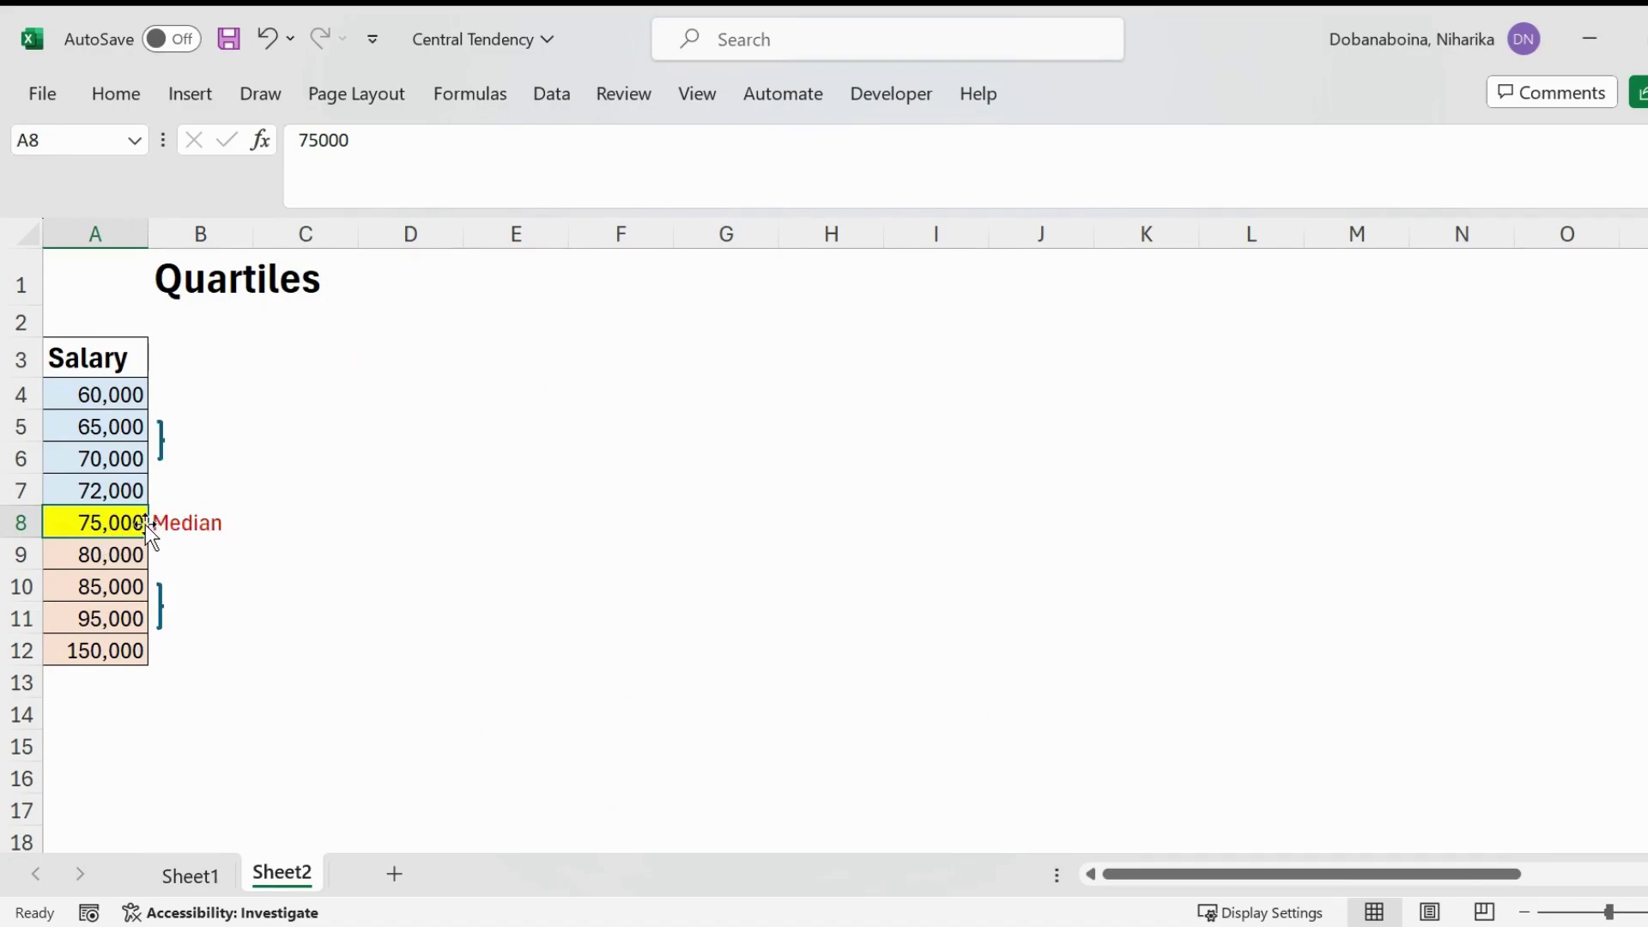
# - Review the salary halves on either side of the median and enter the heading "Lower Quartile" in B3
pyautogui.moveTo(103, 394); pyautogui.dragTo(111, 650)
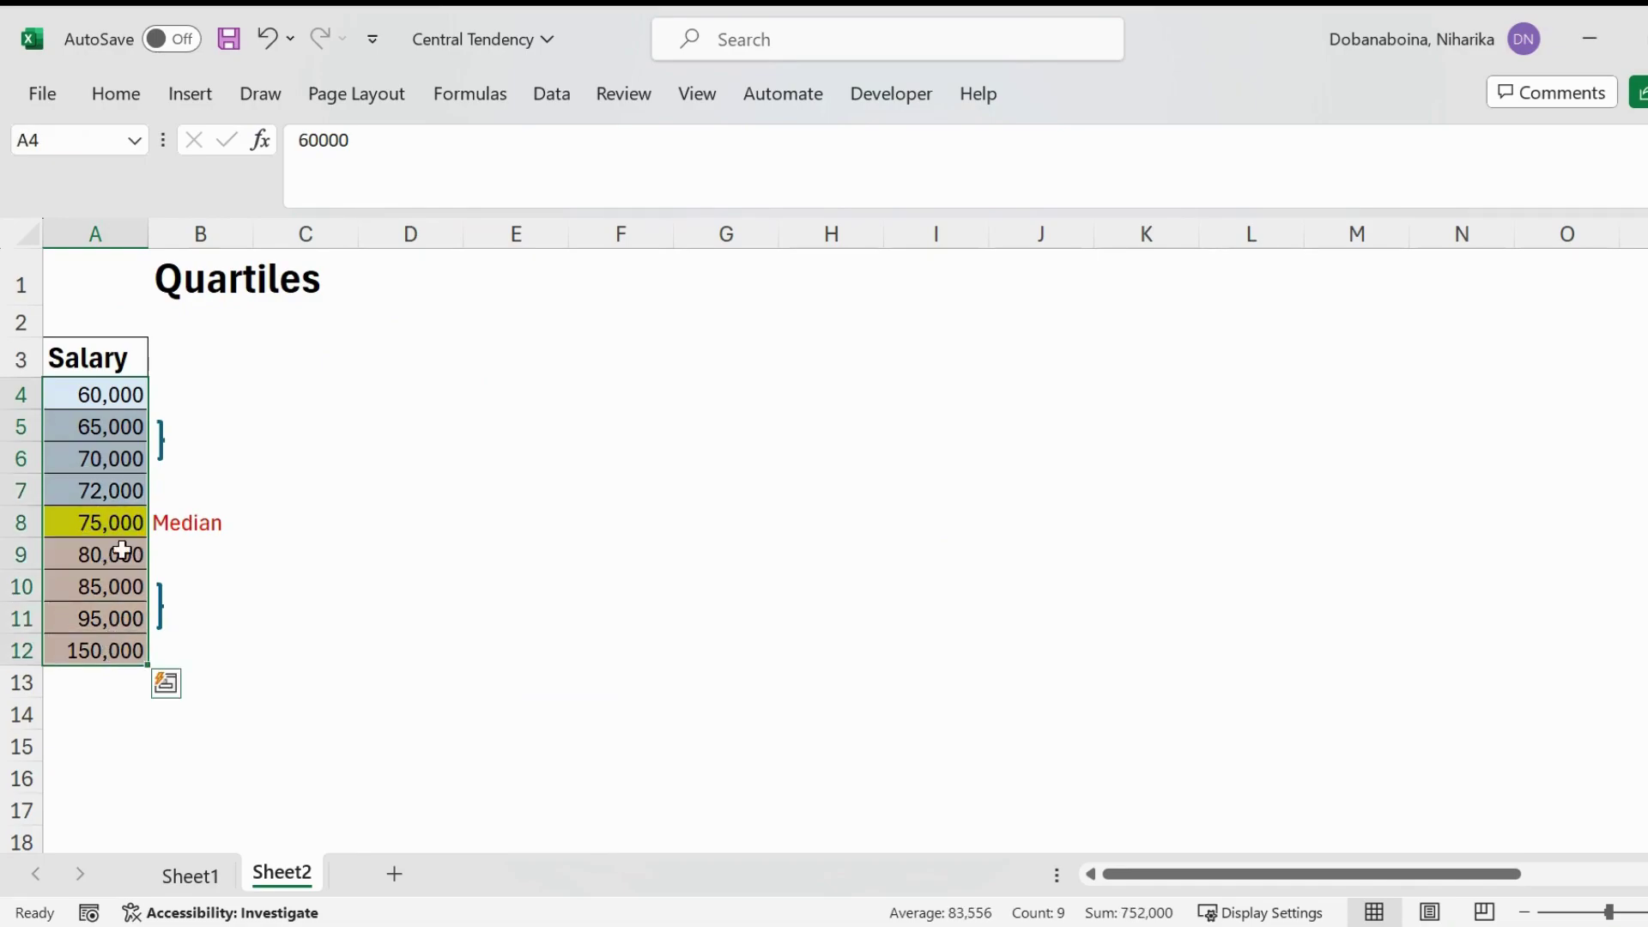
pyautogui.moveTo(121, 486); pyautogui.dragTo(115, 389)
pyautogui.moveTo(127, 557); pyautogui.dragTo(136, 651)
pyautogui.click(226, 523)
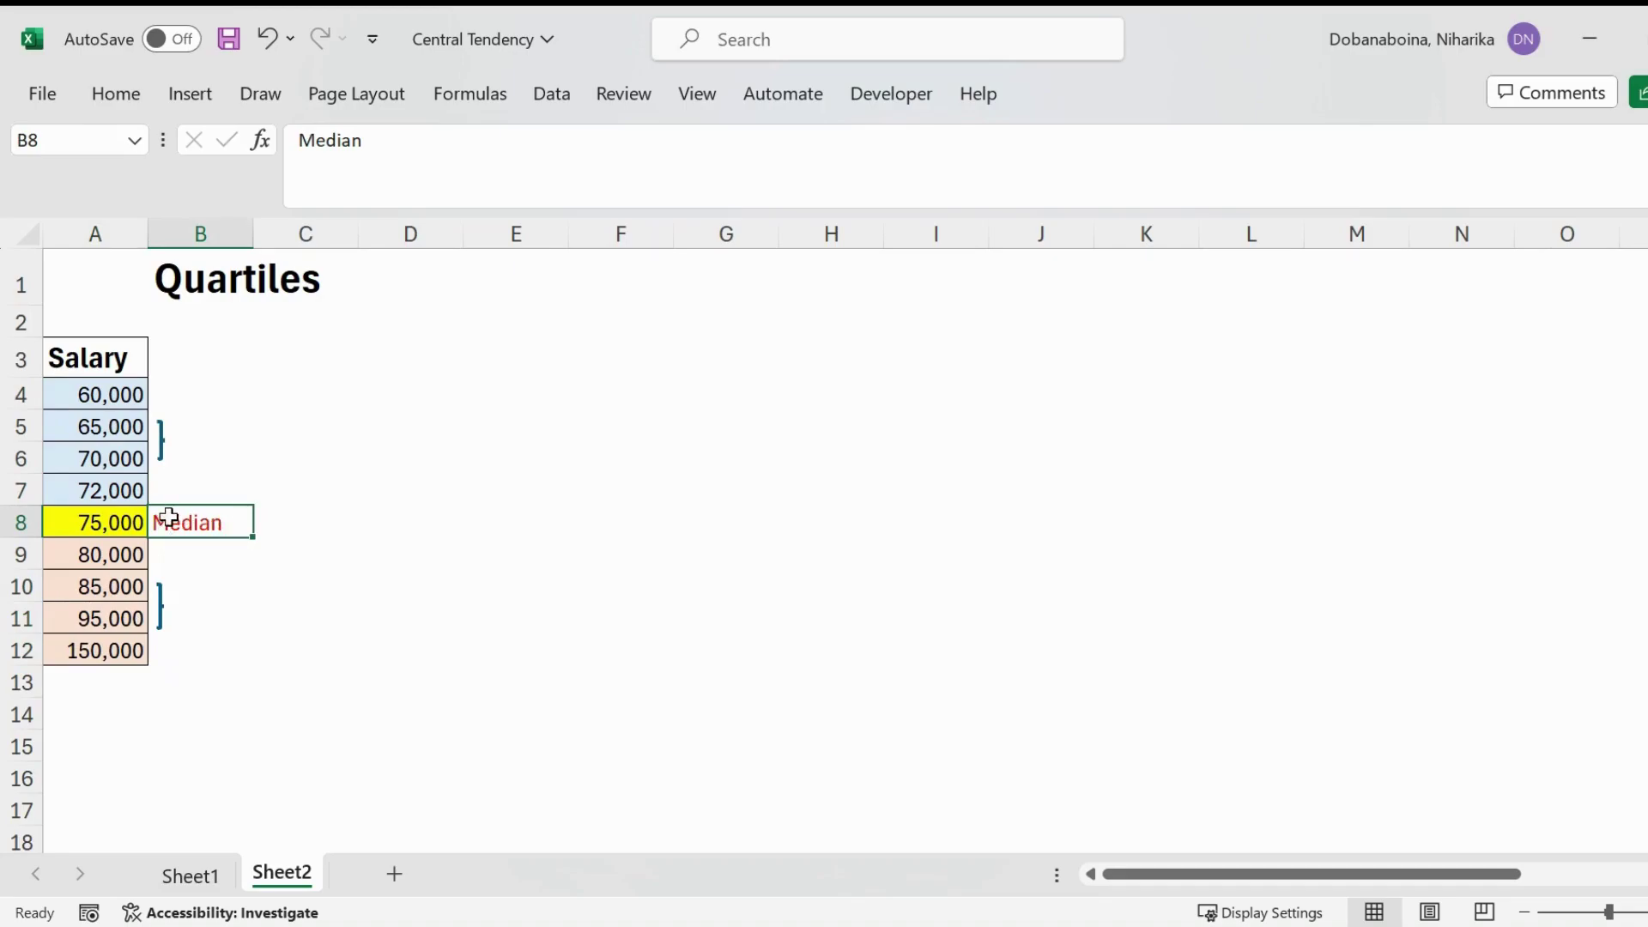
pyautogui.moveTo(126, 493); pyautogui.dragTo(133, 395)
pyautogui.click(177, 357)
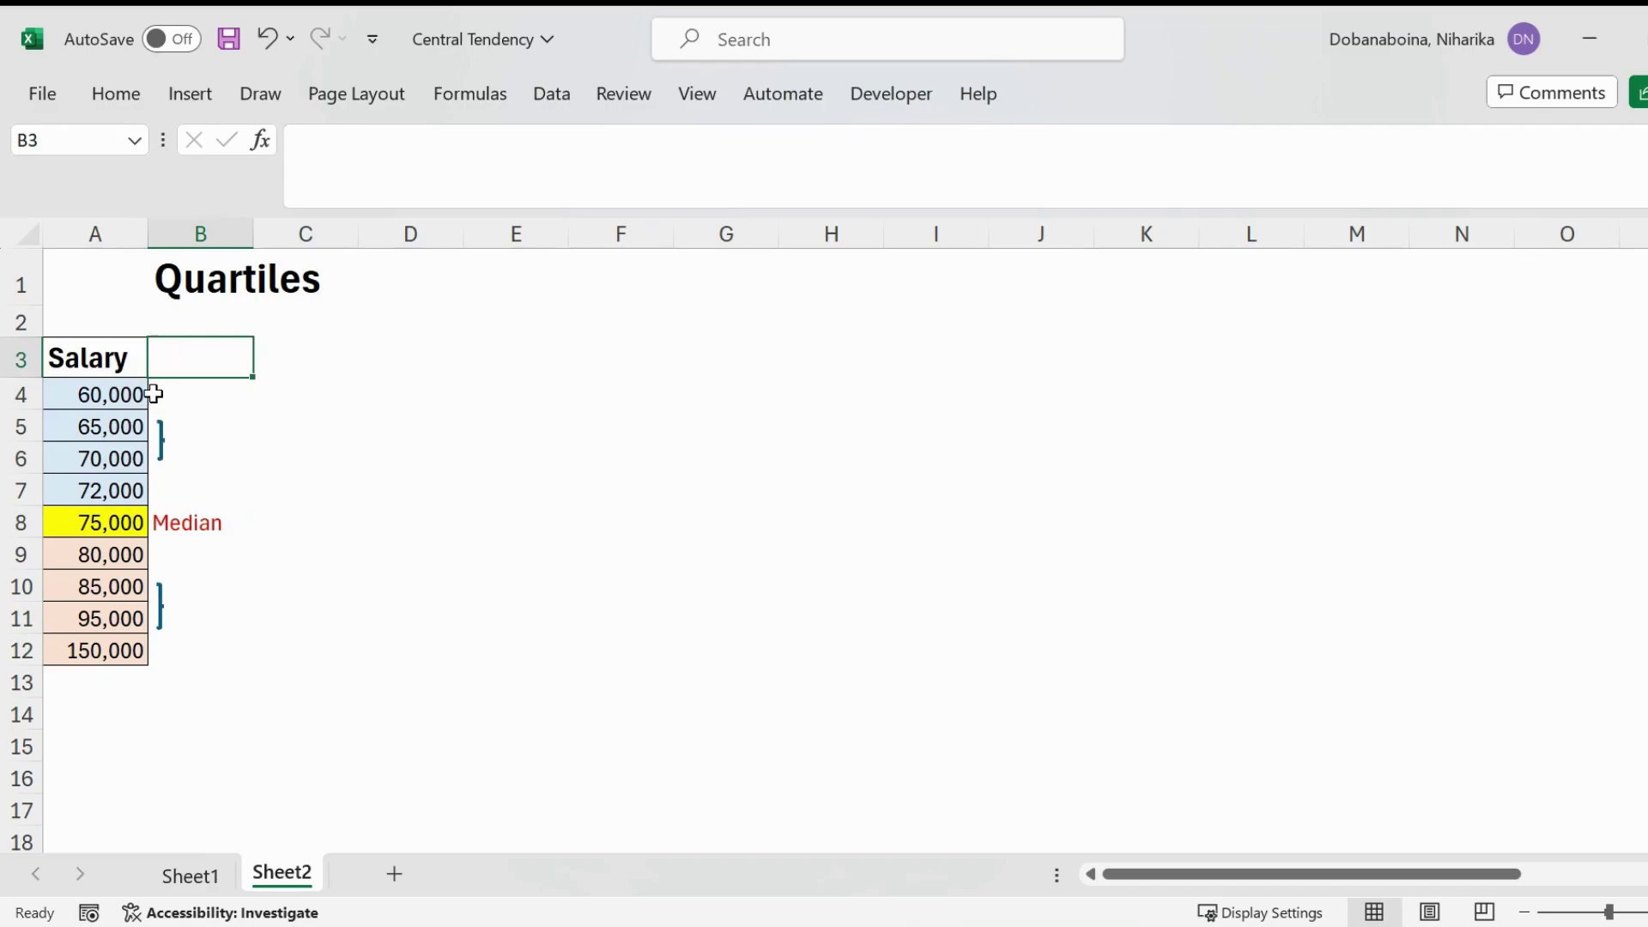
pyautogui.write('Lower Quartile')
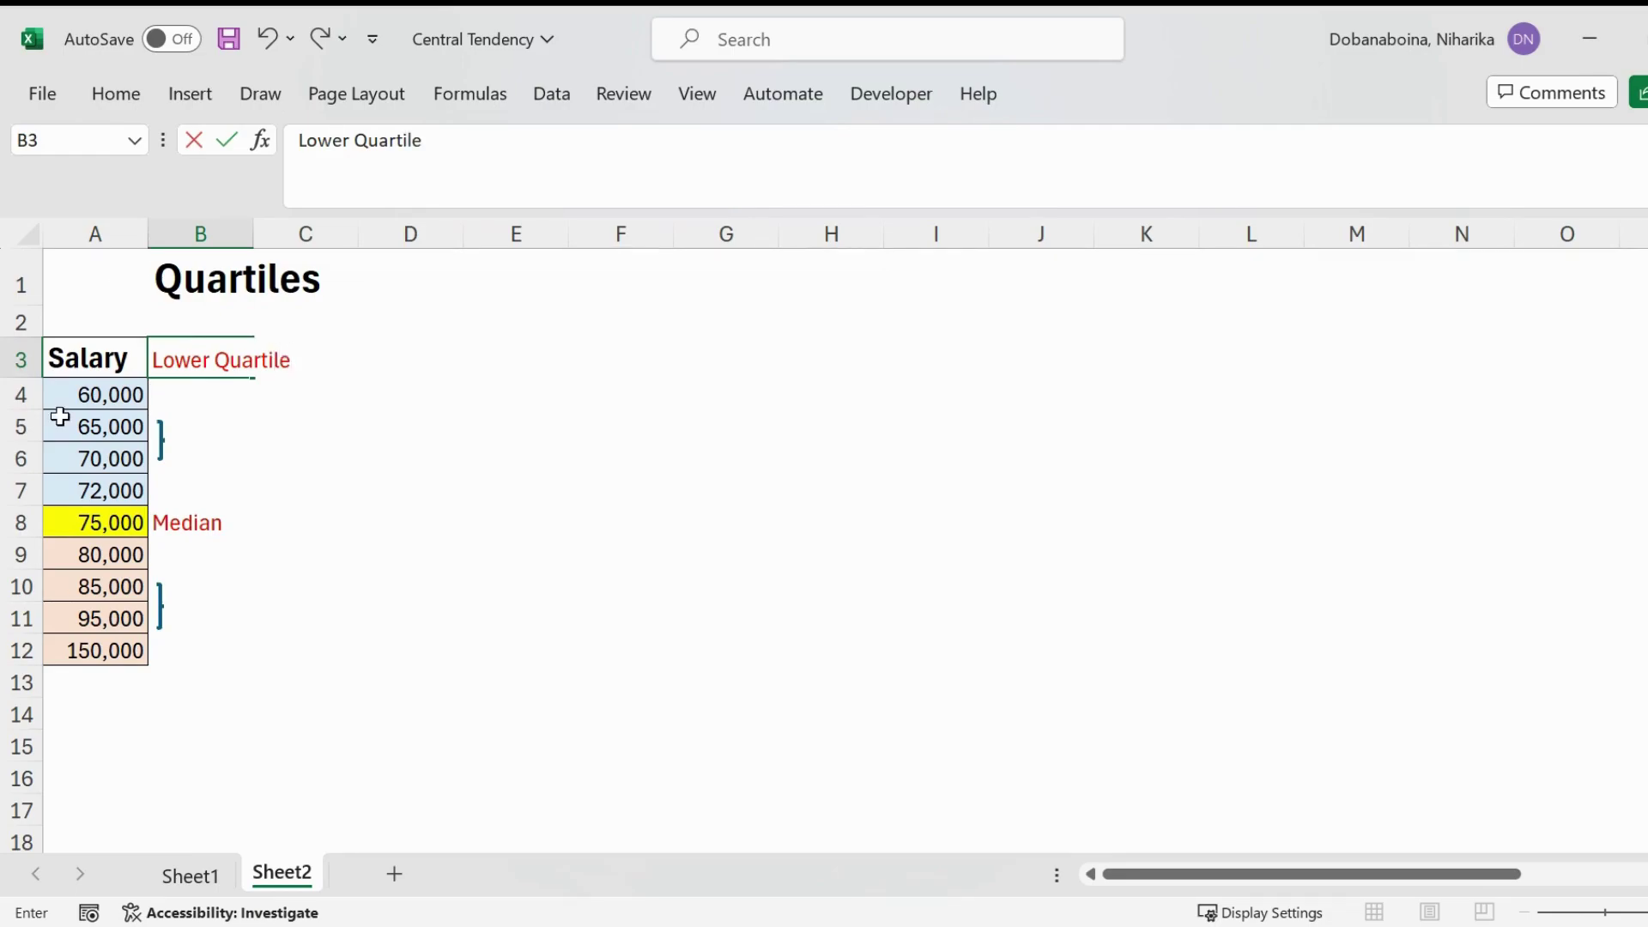
# - Enter the label "Upper Quartile" in B13 for the upper half of the salary list
pyautogui.moveTo(128, 522); pyautogui.dragTo(131, 635)
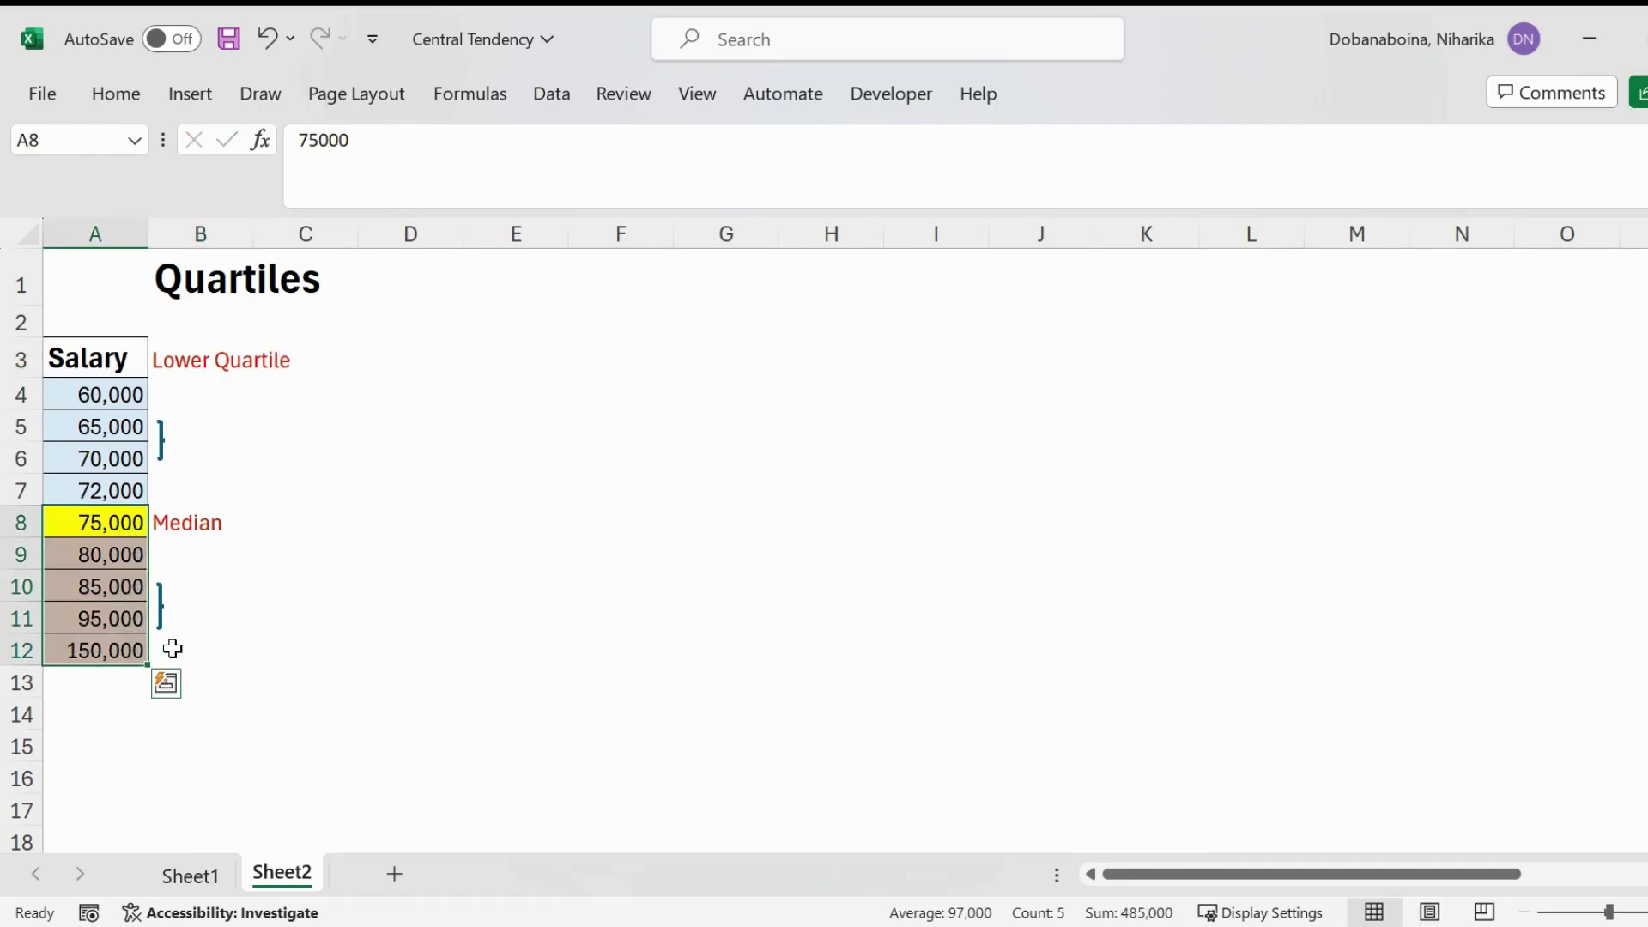
pyautogui.click(177, 651)
pyautogui.click(197, 676)
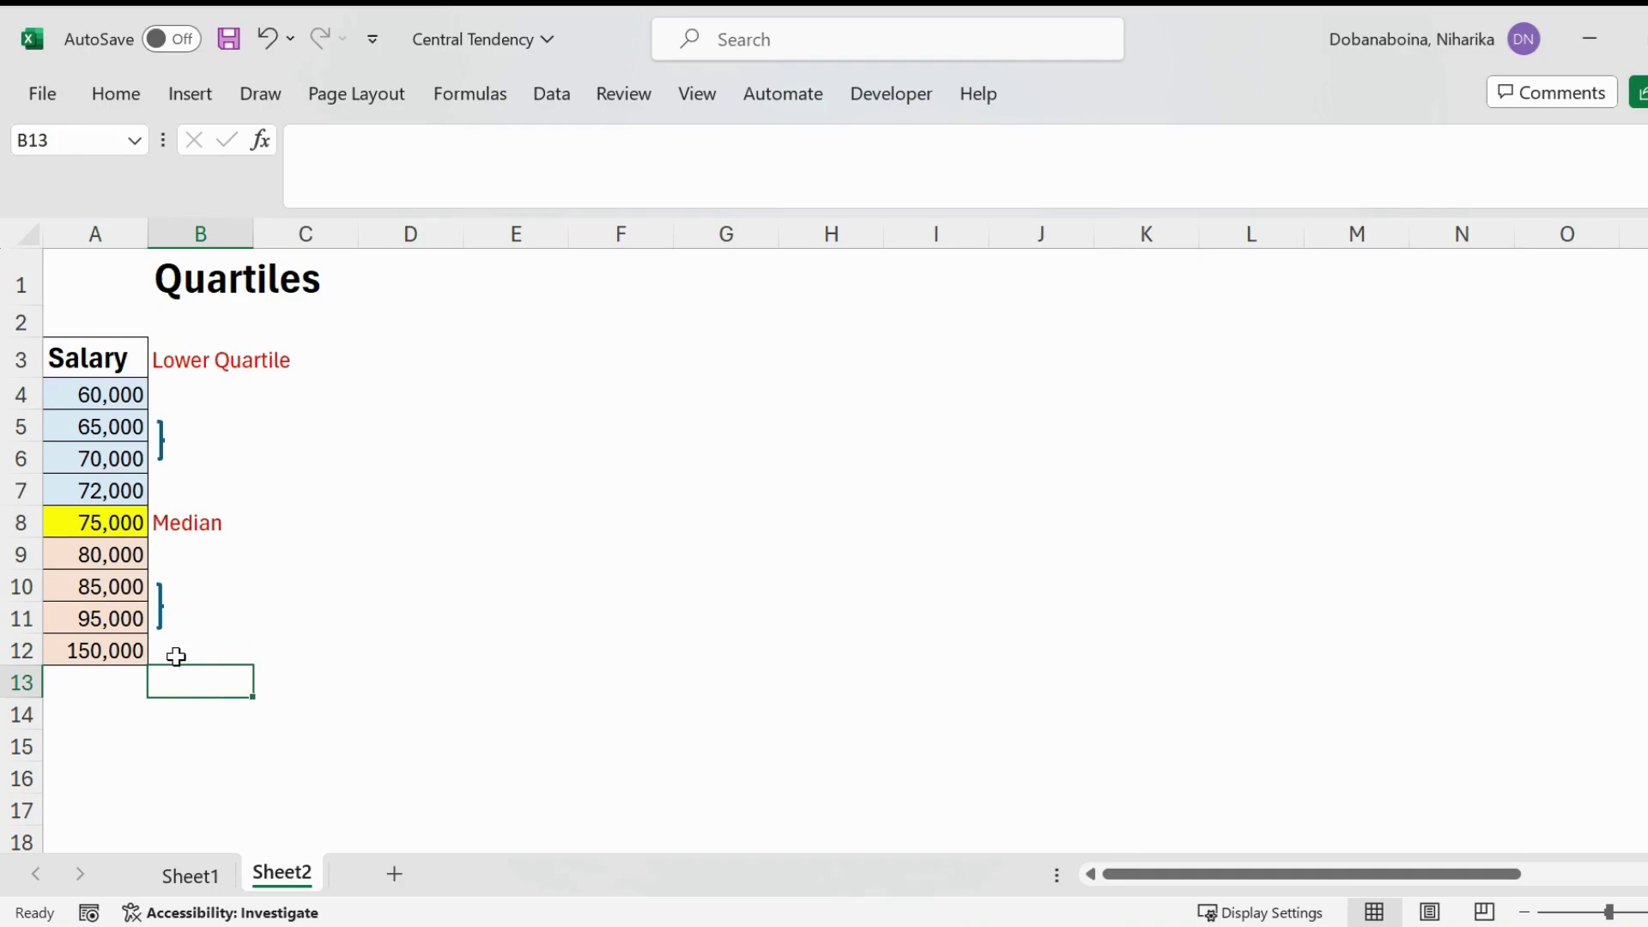
pyautogui.write('Upper Quart')
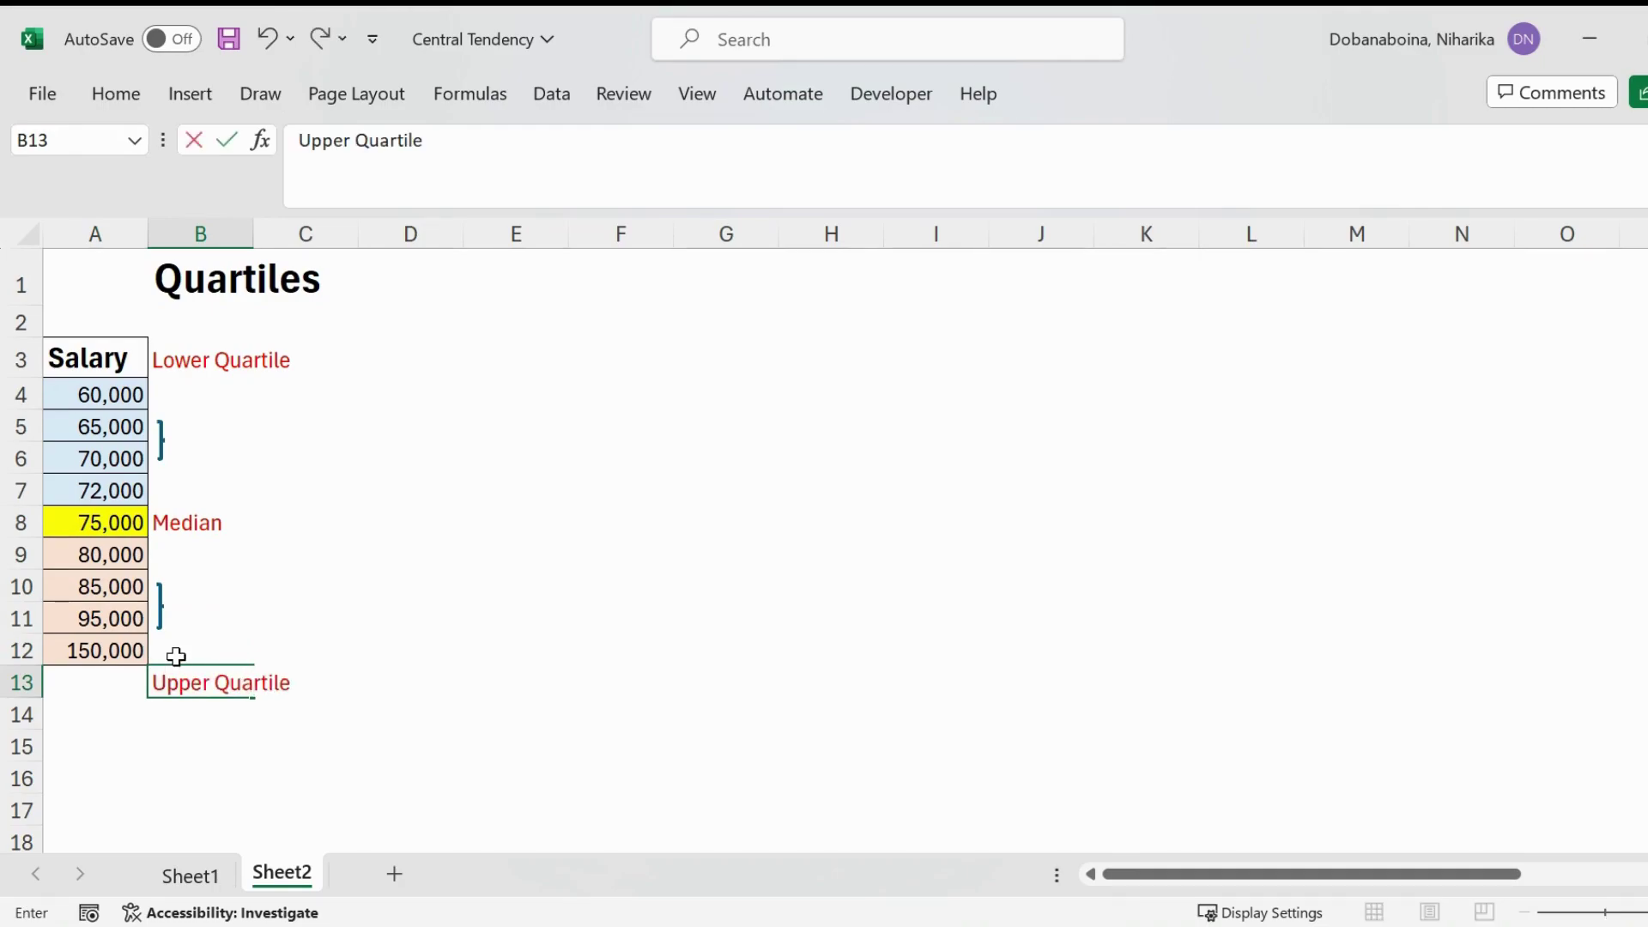
pyautogui.write('ile')
pyautogui.click(102, 518)
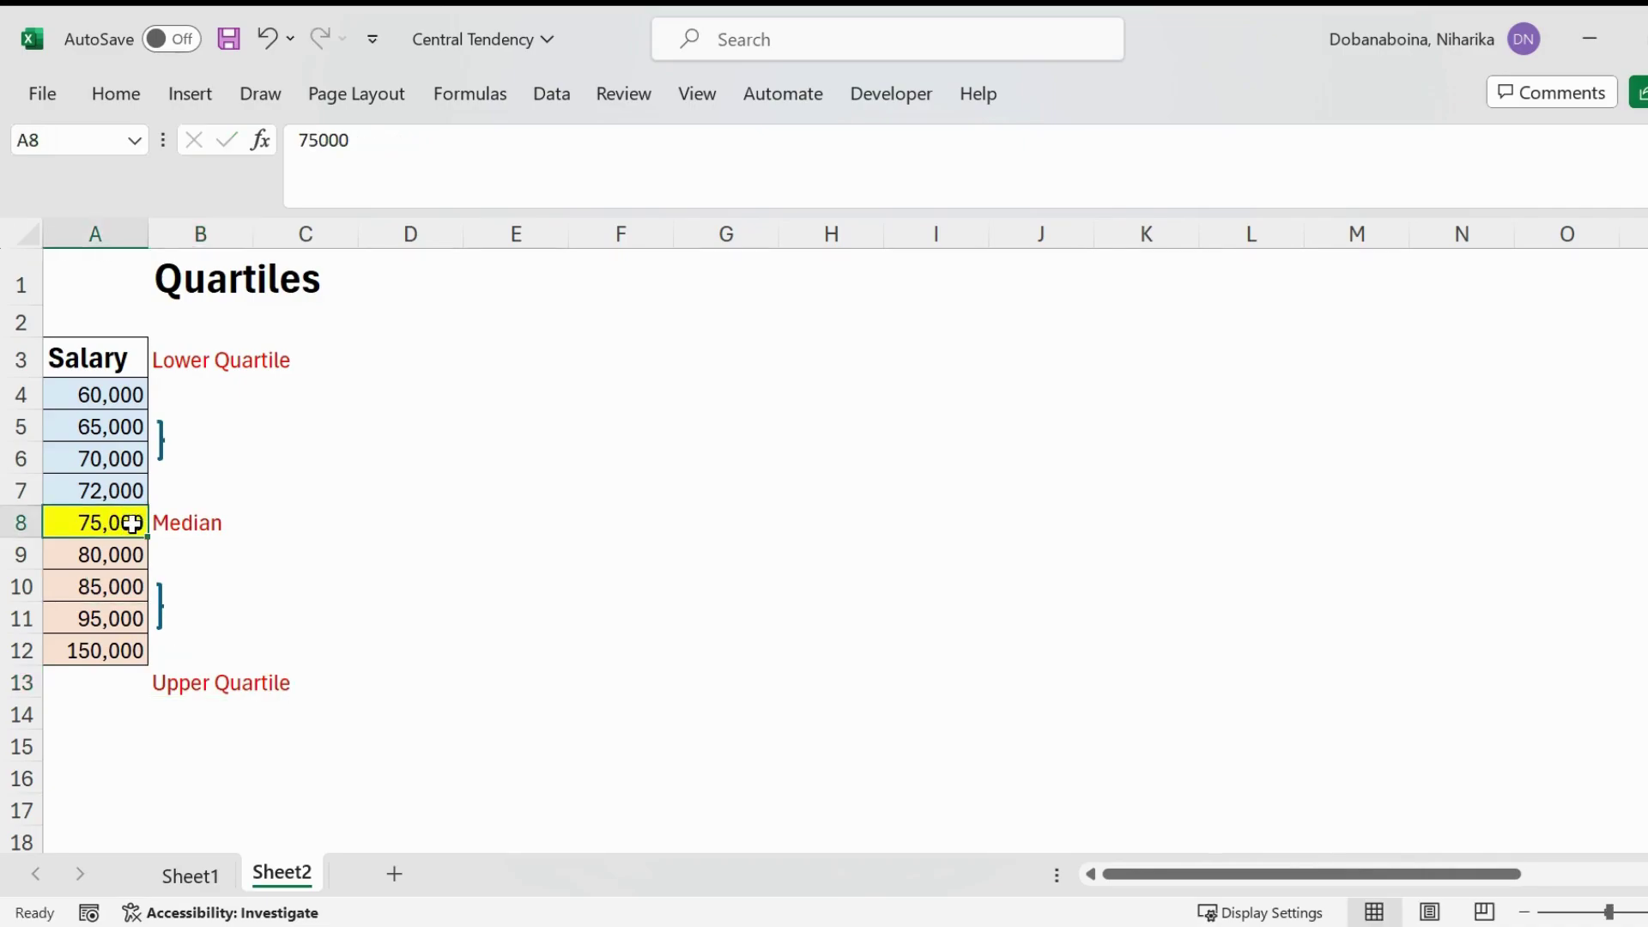
# - Enter 67500 in B5 as the midpoint of the salaries in A5 and A6, and label it "Q1/25th percentile" in C5
pyautogui.moveTo(113, 388); pyautogui.dragTo(88, 645)
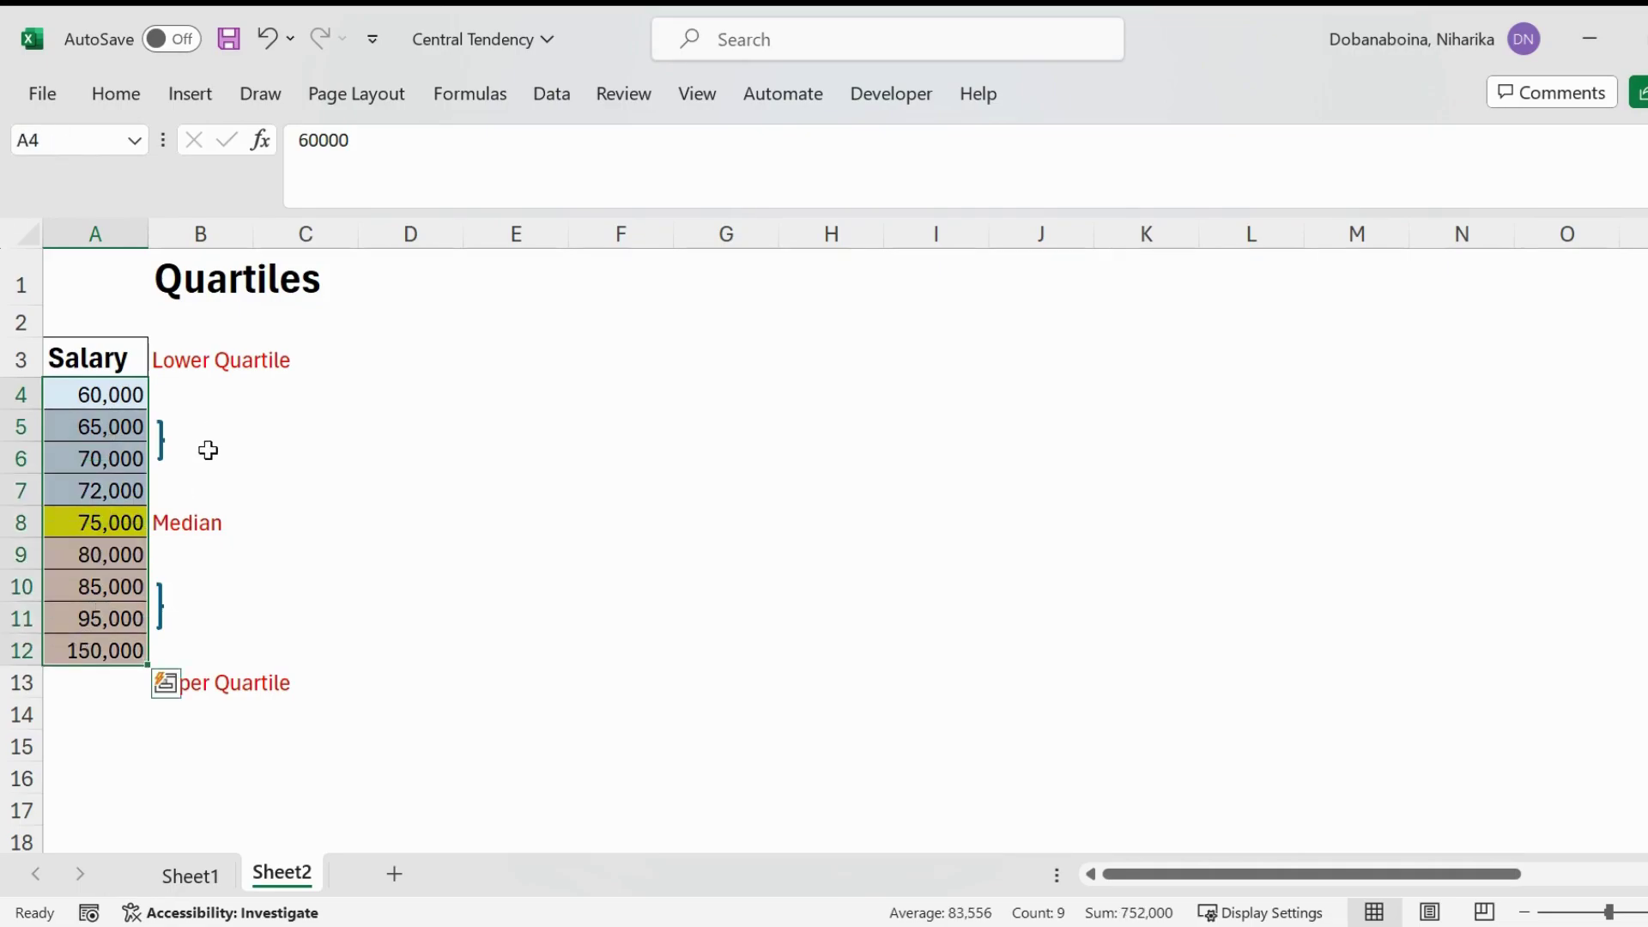
pyautogui.click(129, 457)
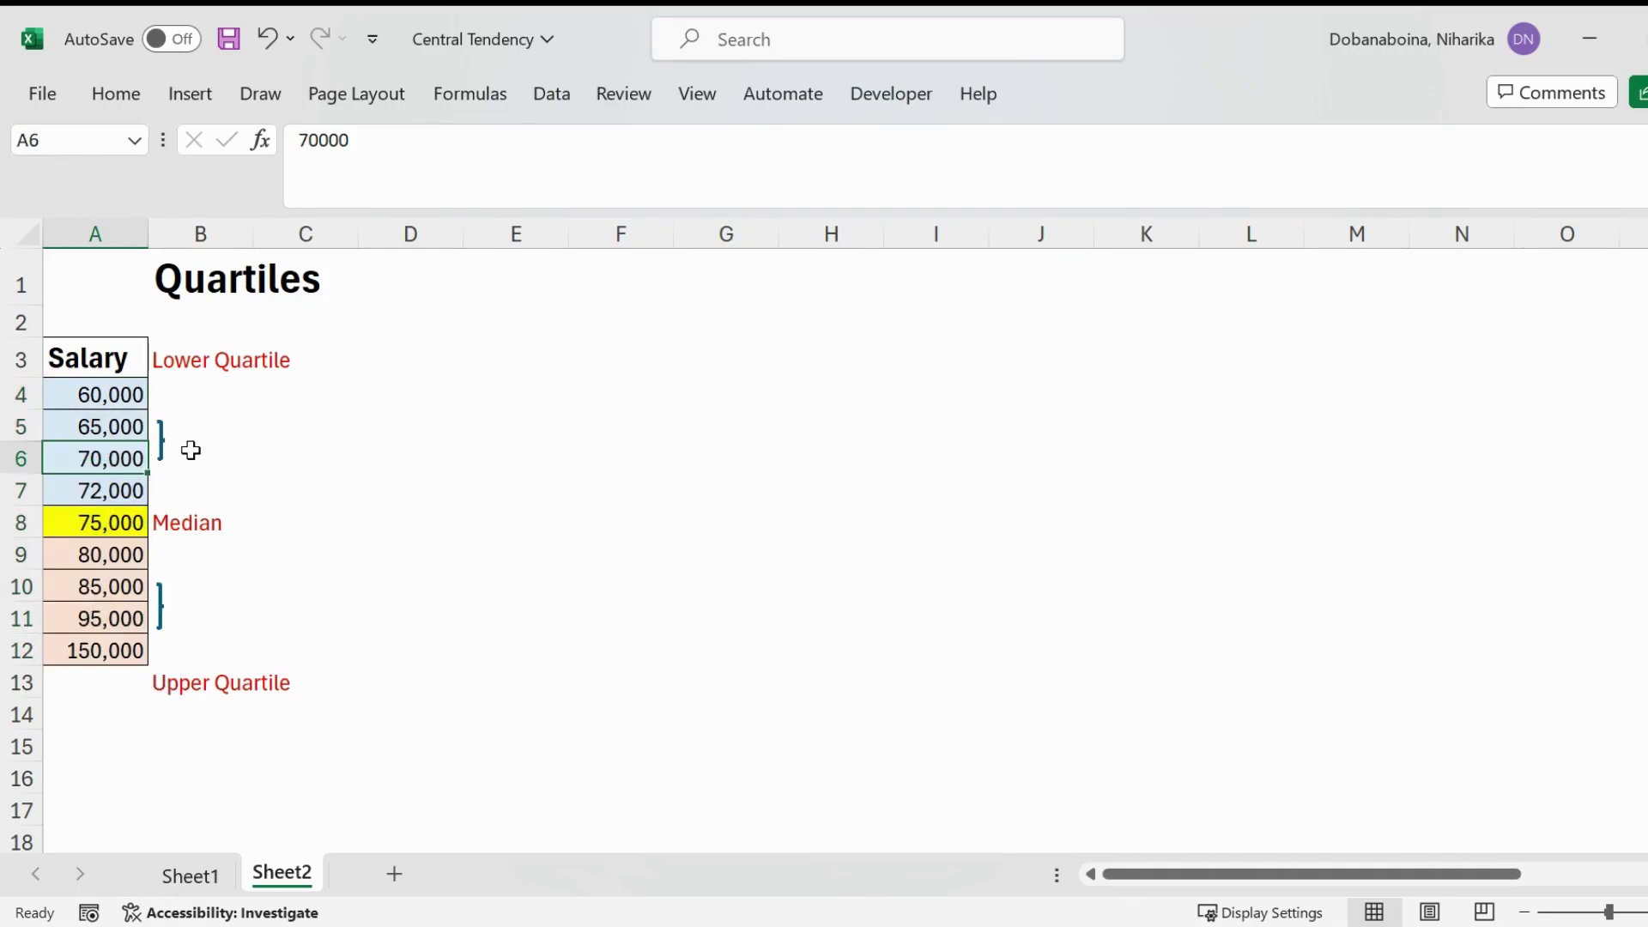
pyautogui.moveTo(121, 490); pyautogui.dragTo(130, 394)
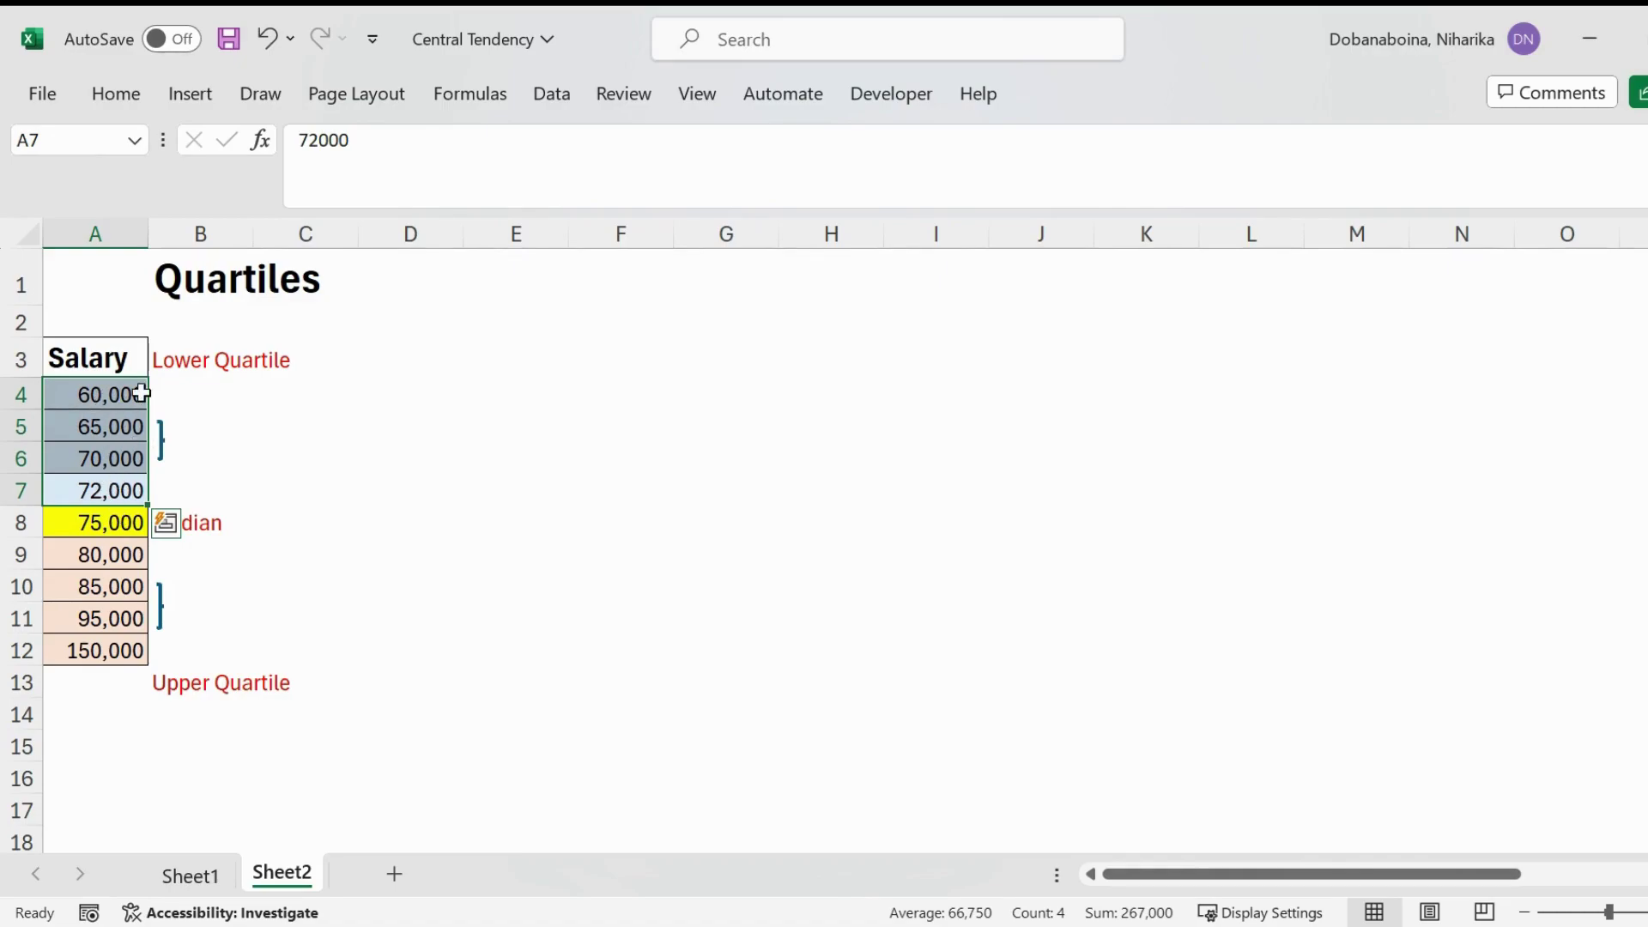
pyautogui.click(127, 436)
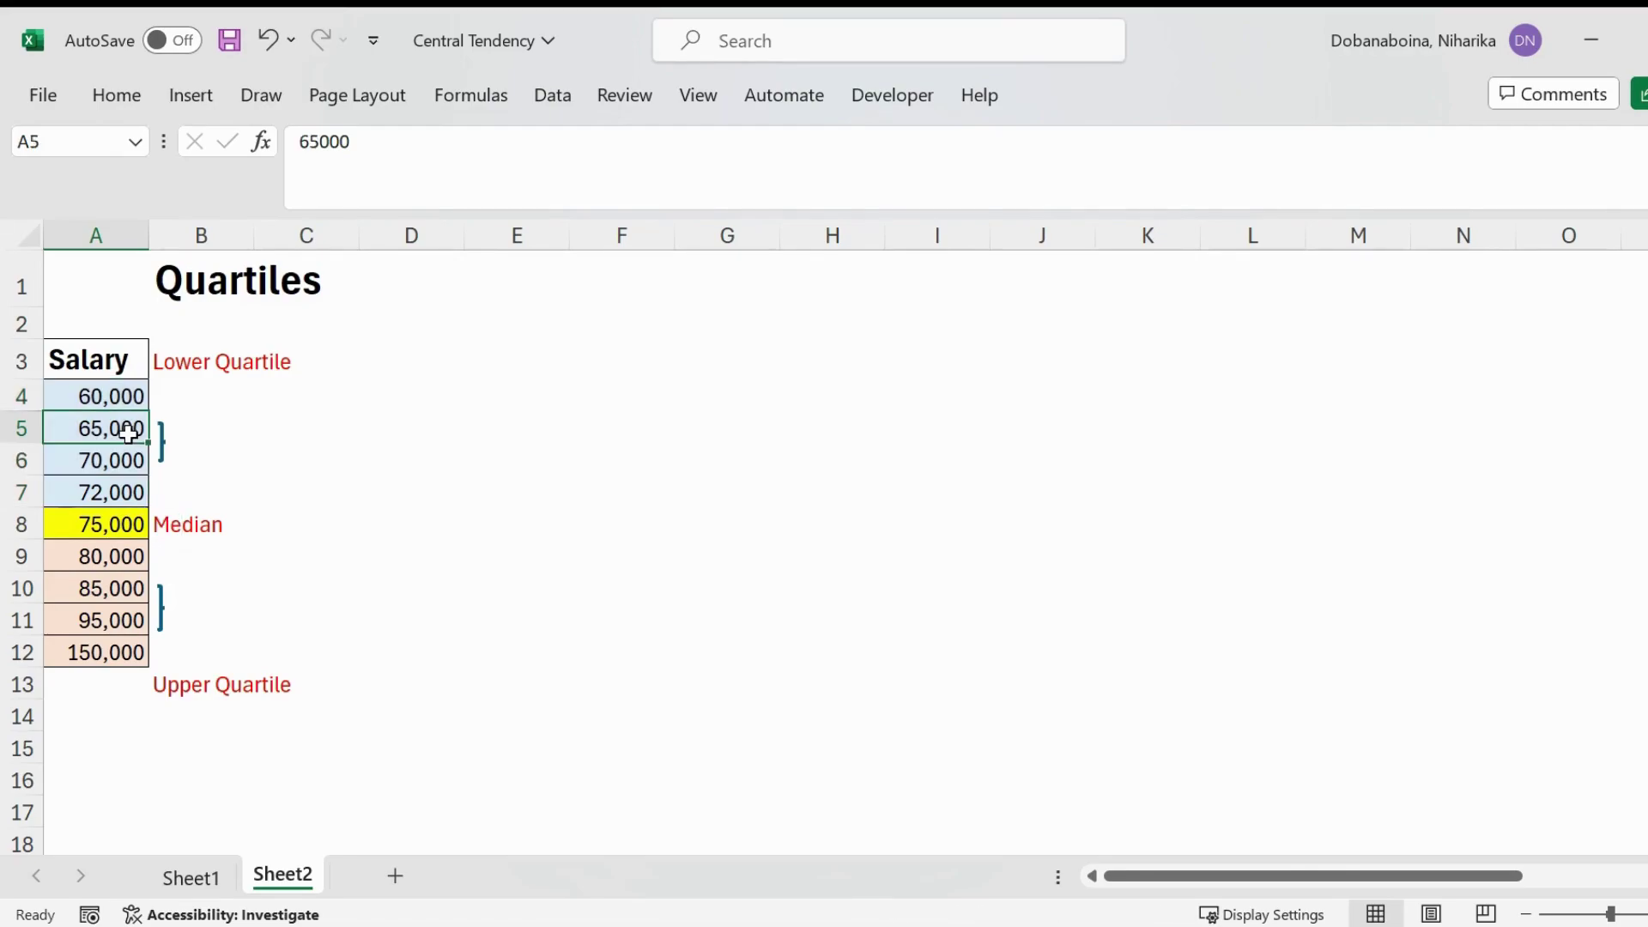
pyautogui.click(116, 467)
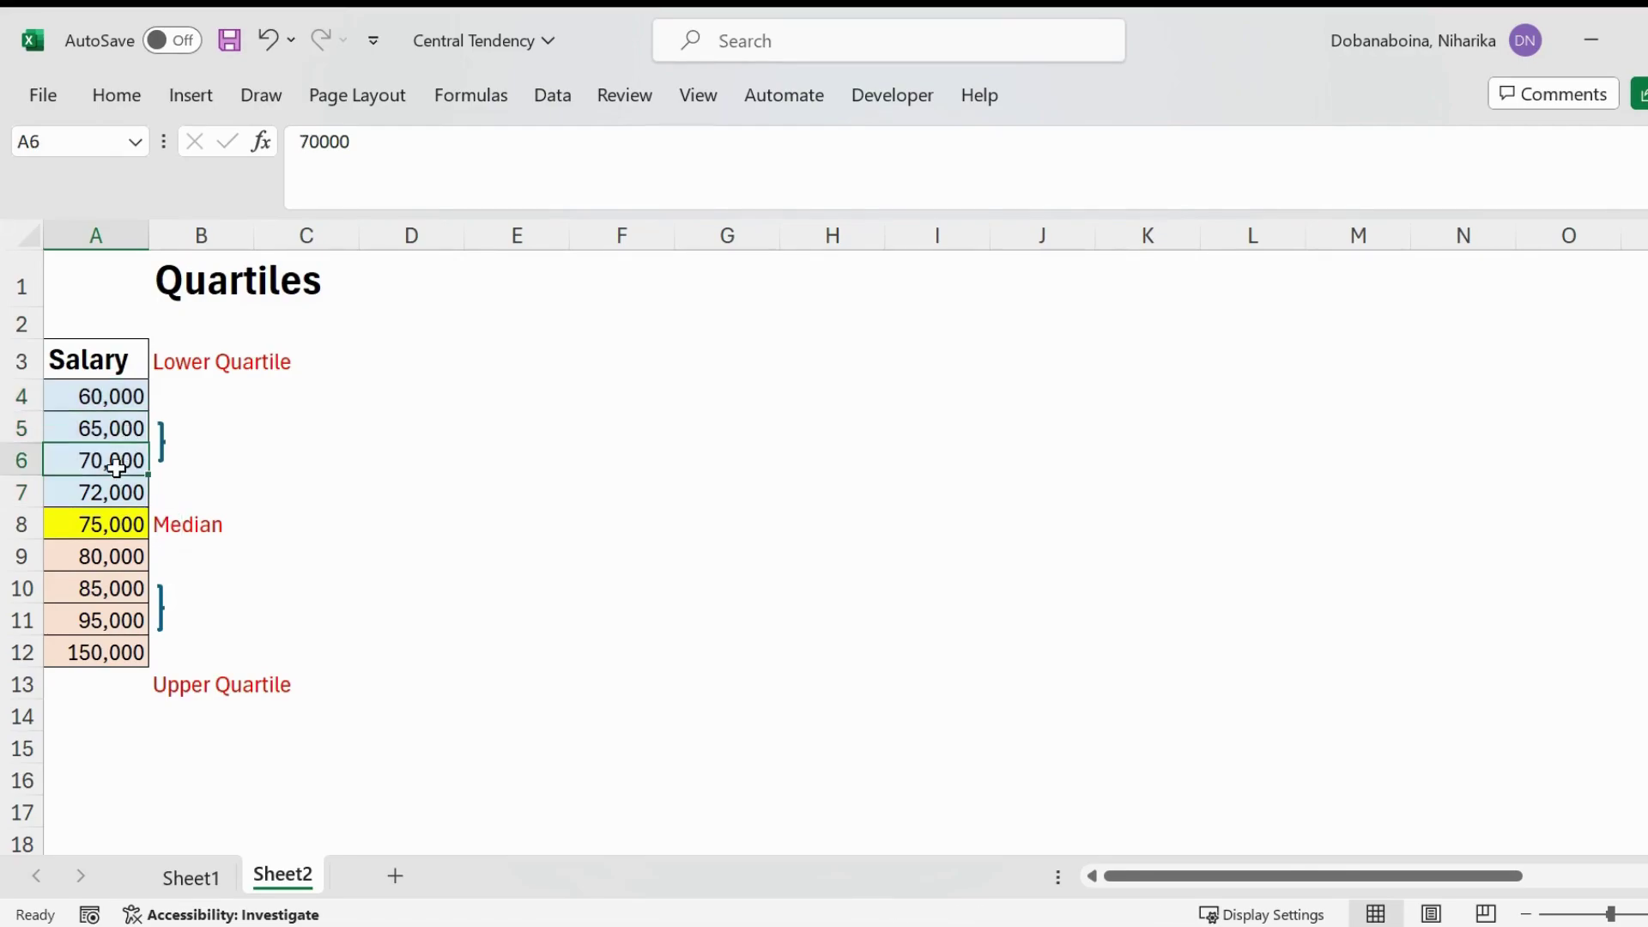
pyautogui.click(219, 437)
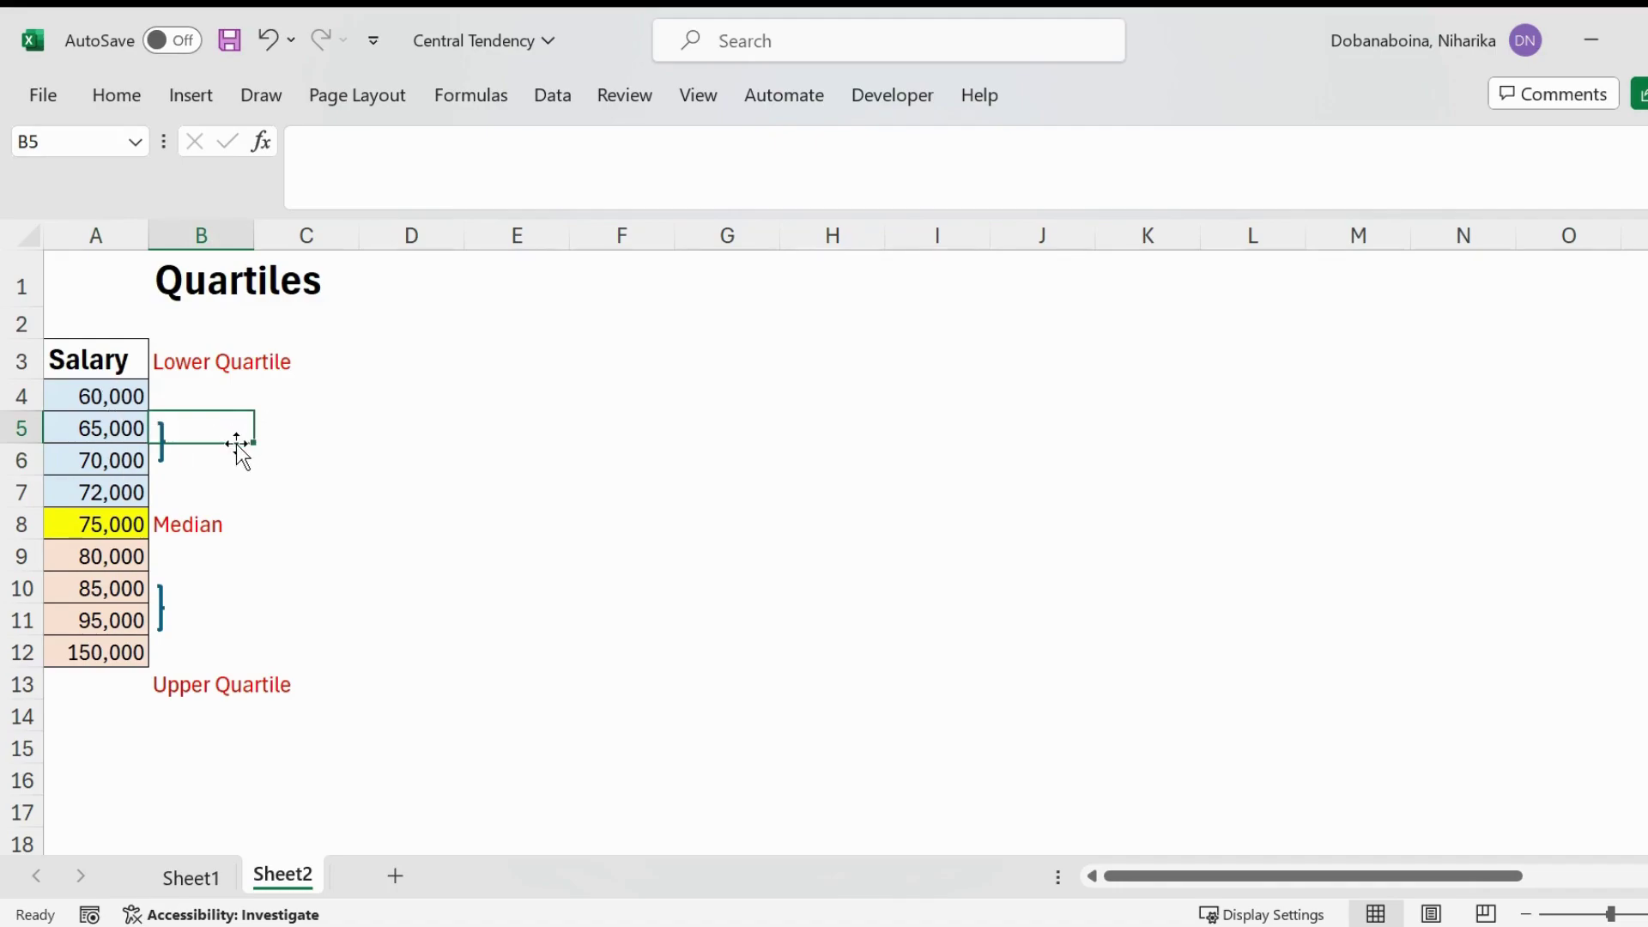
pyautogui.write('67500')
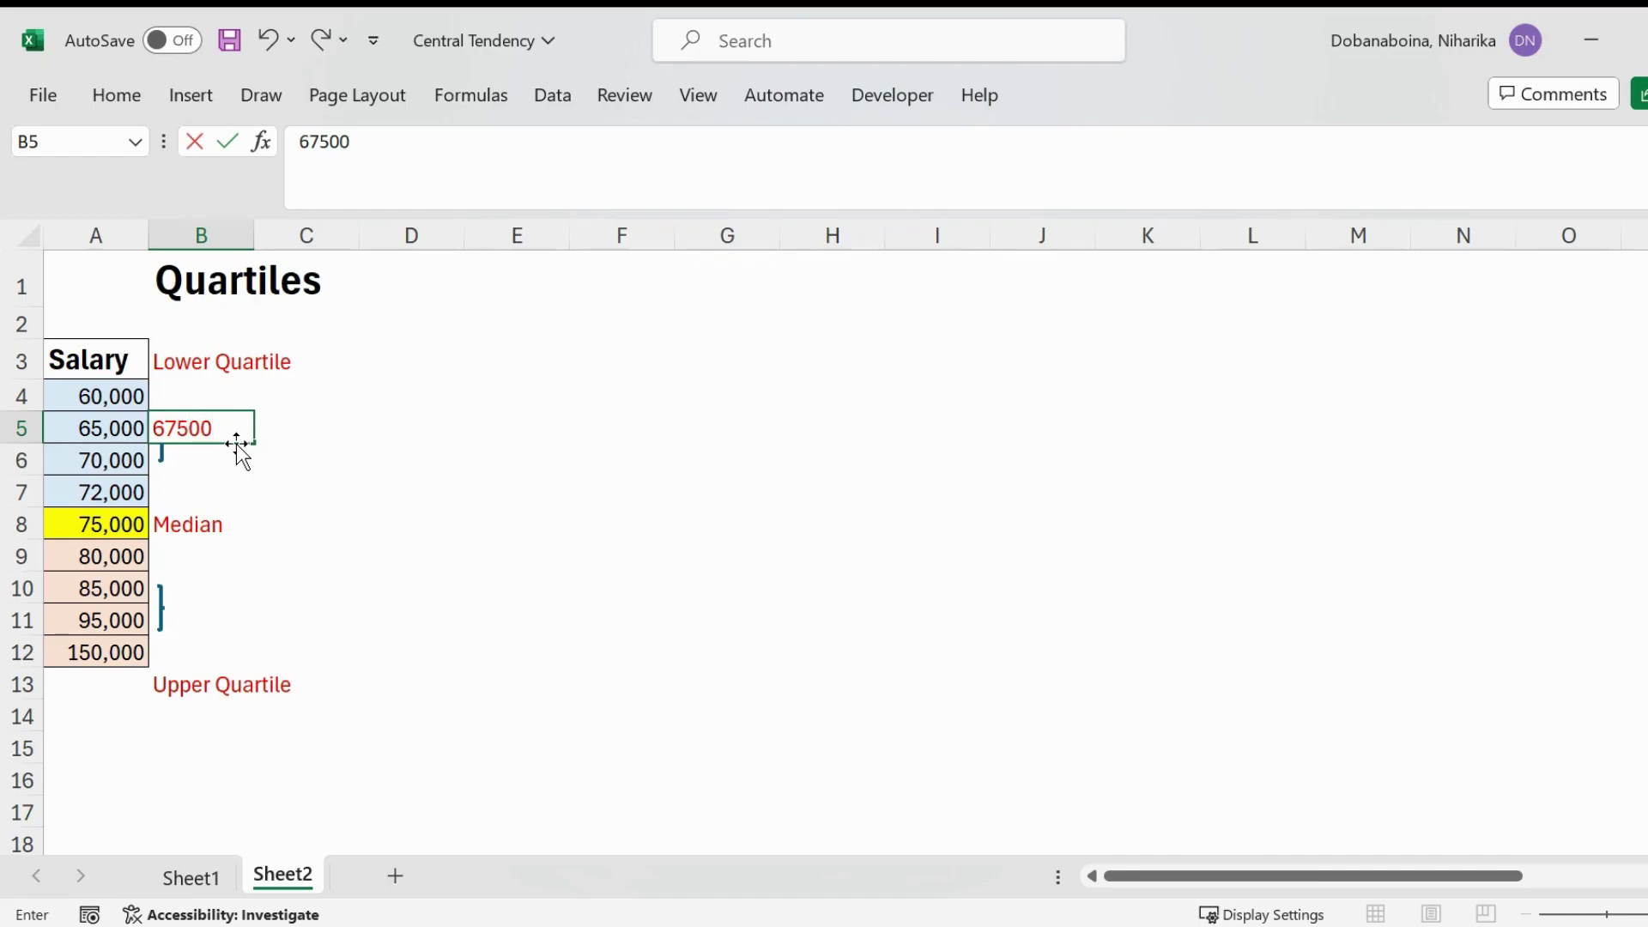
pyautogui.click(302, 432)
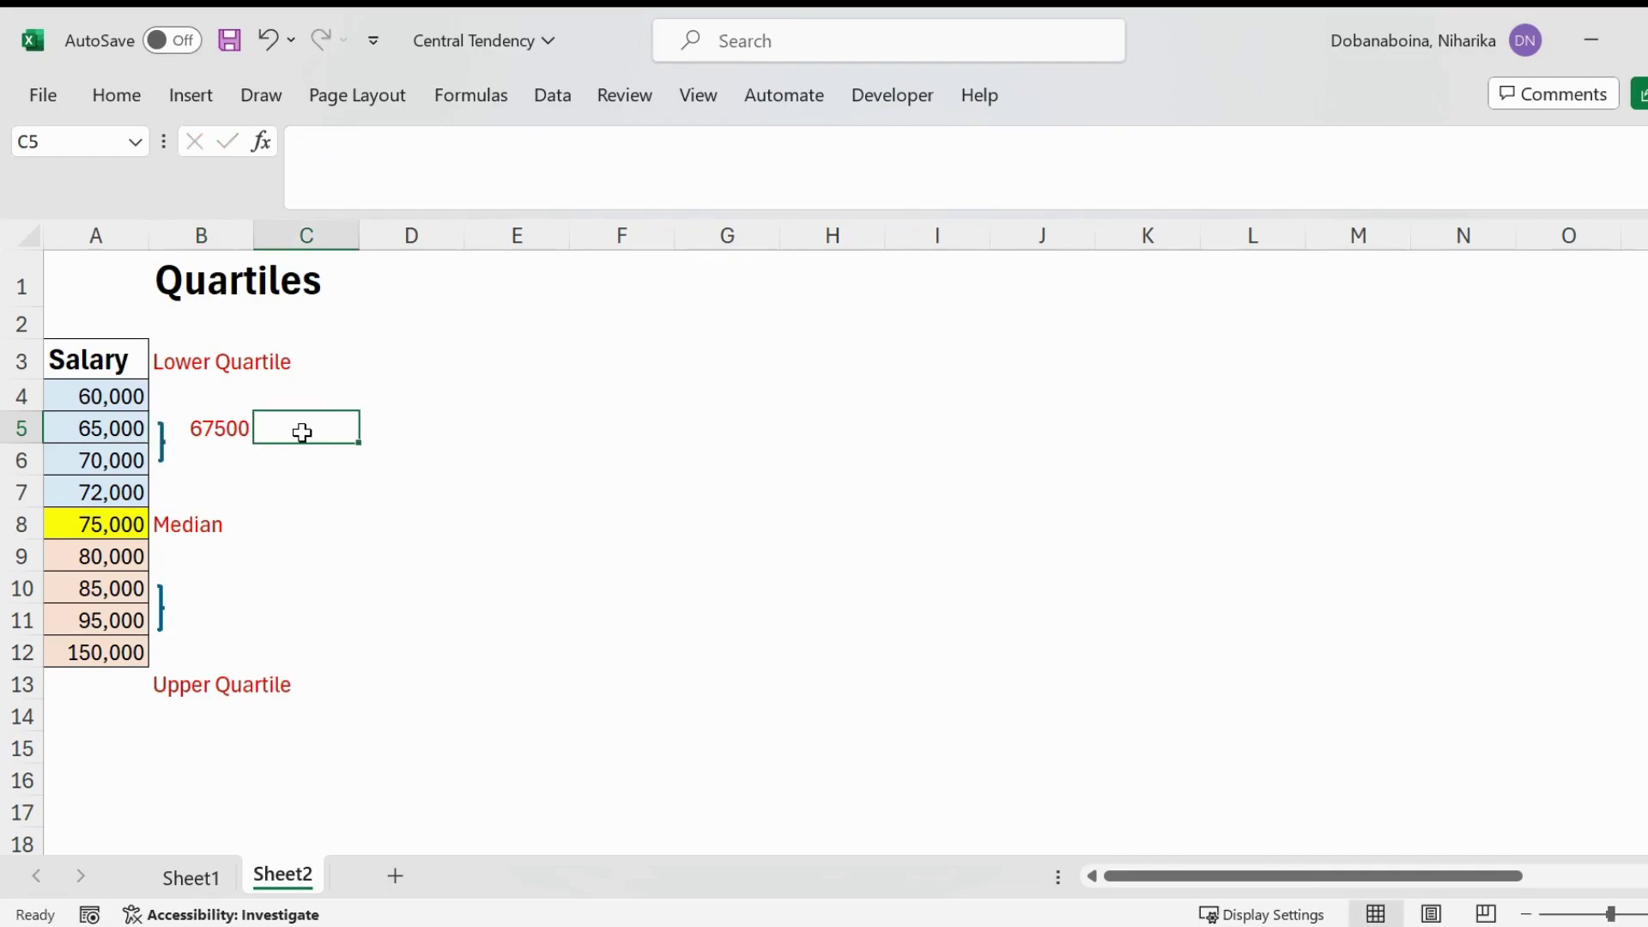
pyautogui.write('q')
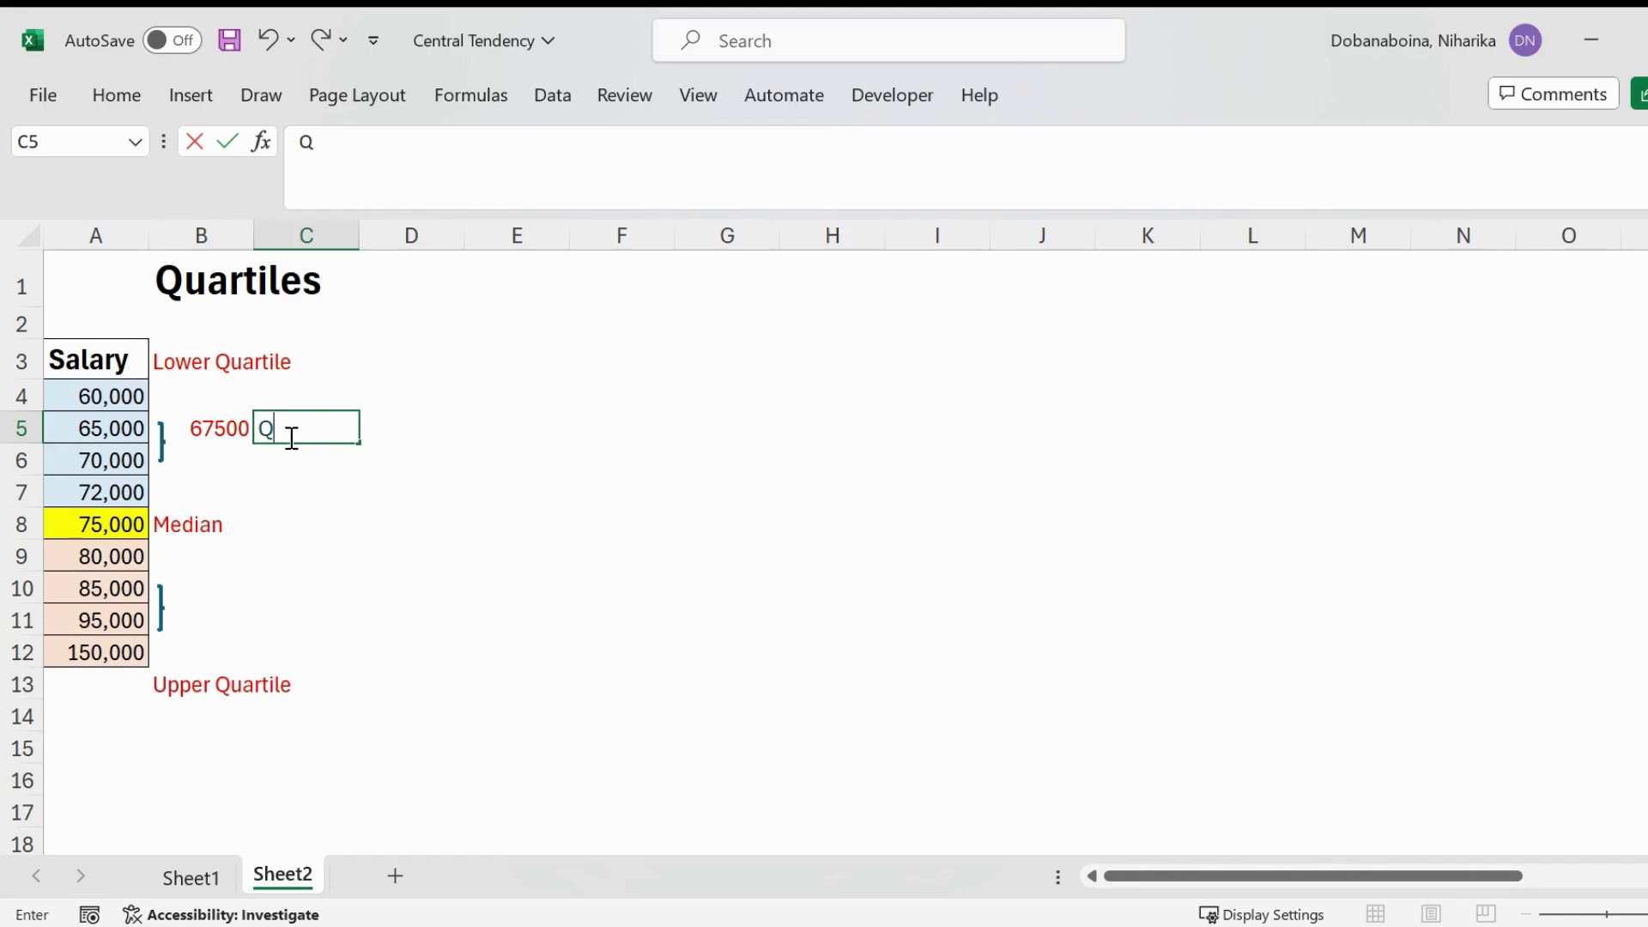
pyautogui.write('1/25th percentile')
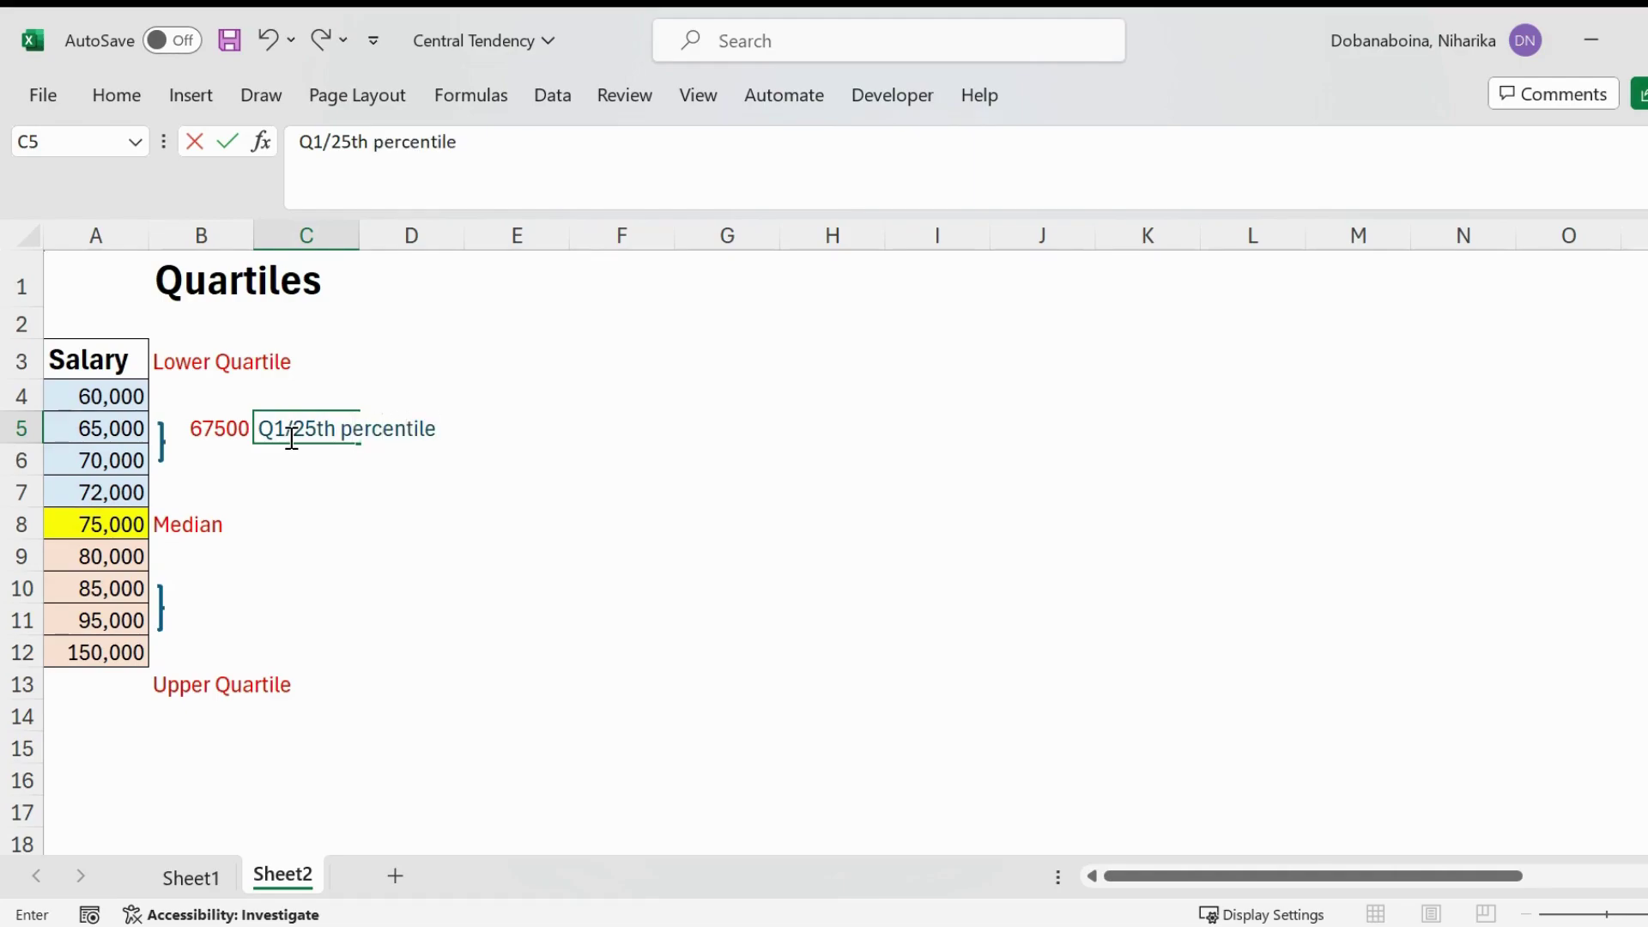
# - Enter 90000 in B10 as the midpoint of the salaries in A10 and A11, and label it "Q3" in C10
pyautogui.moveTo(129, 556); pyautogui.dragTo(112, 637)
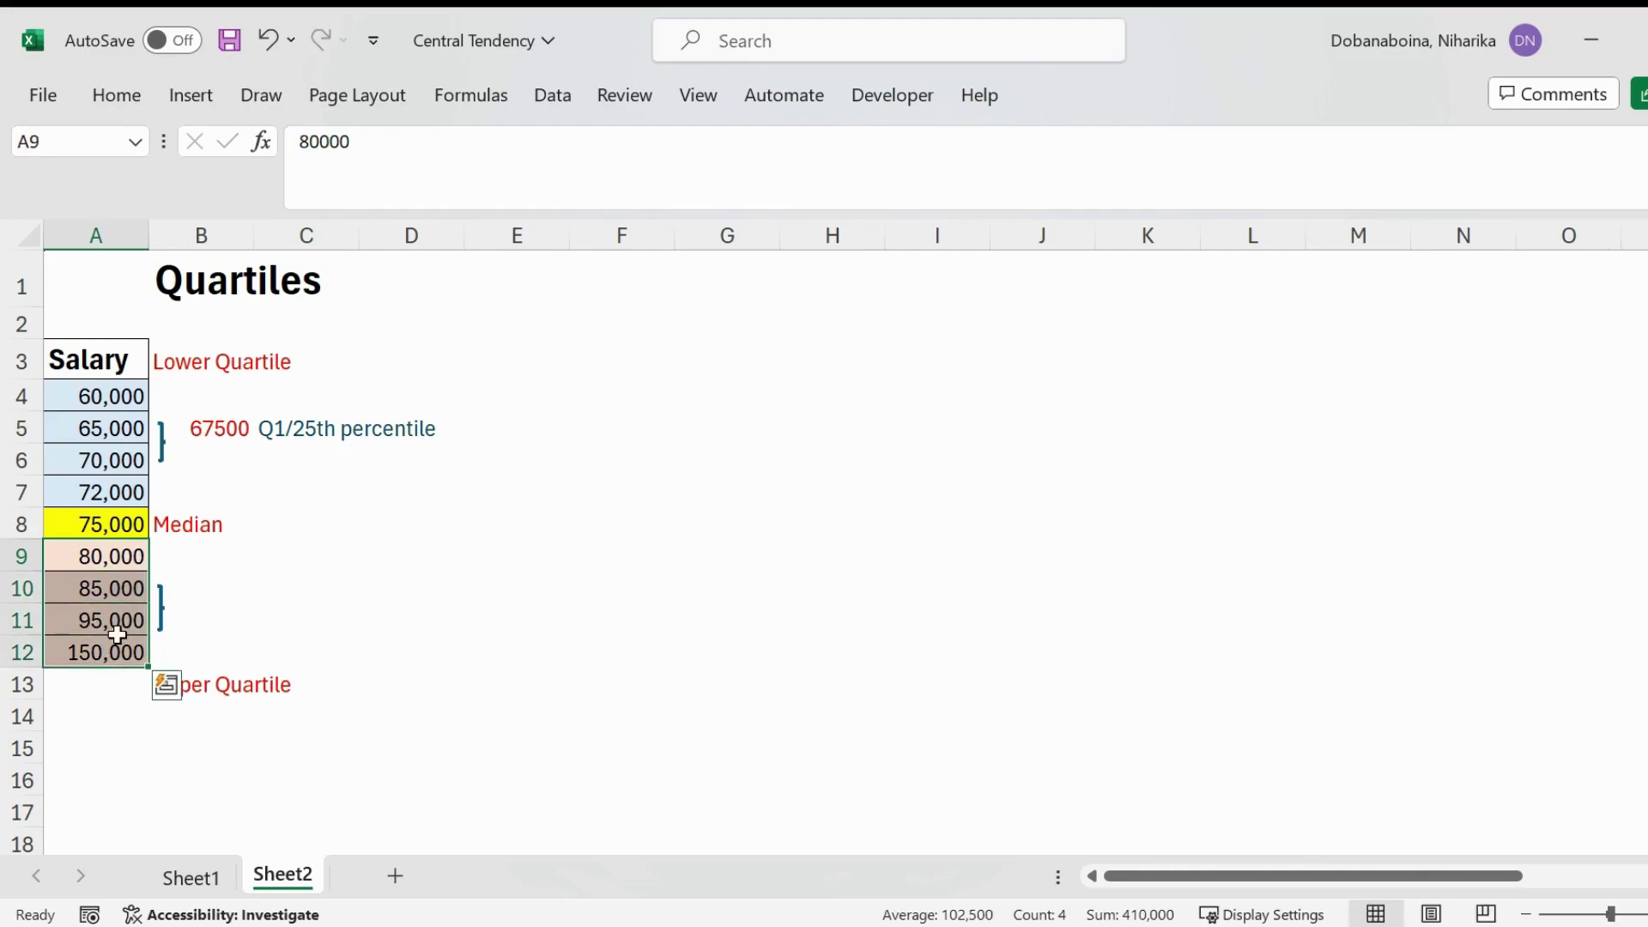
pyautogui.click(117, 590)
pyautogui.click(118, 618)
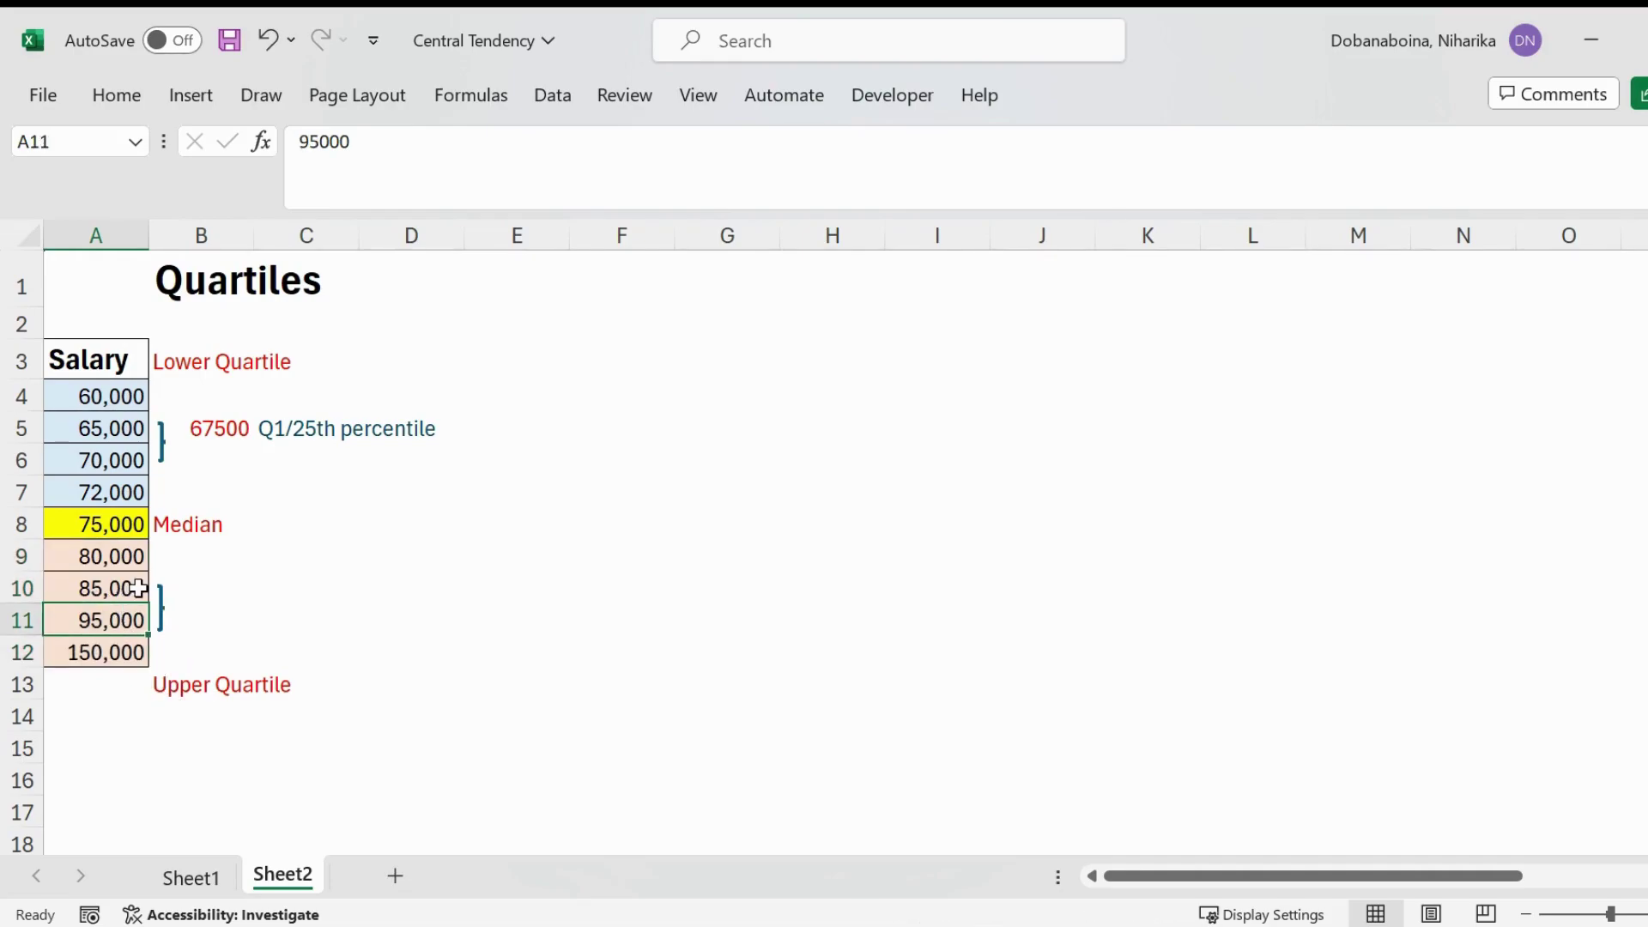
pyautogui.click(218, 610)
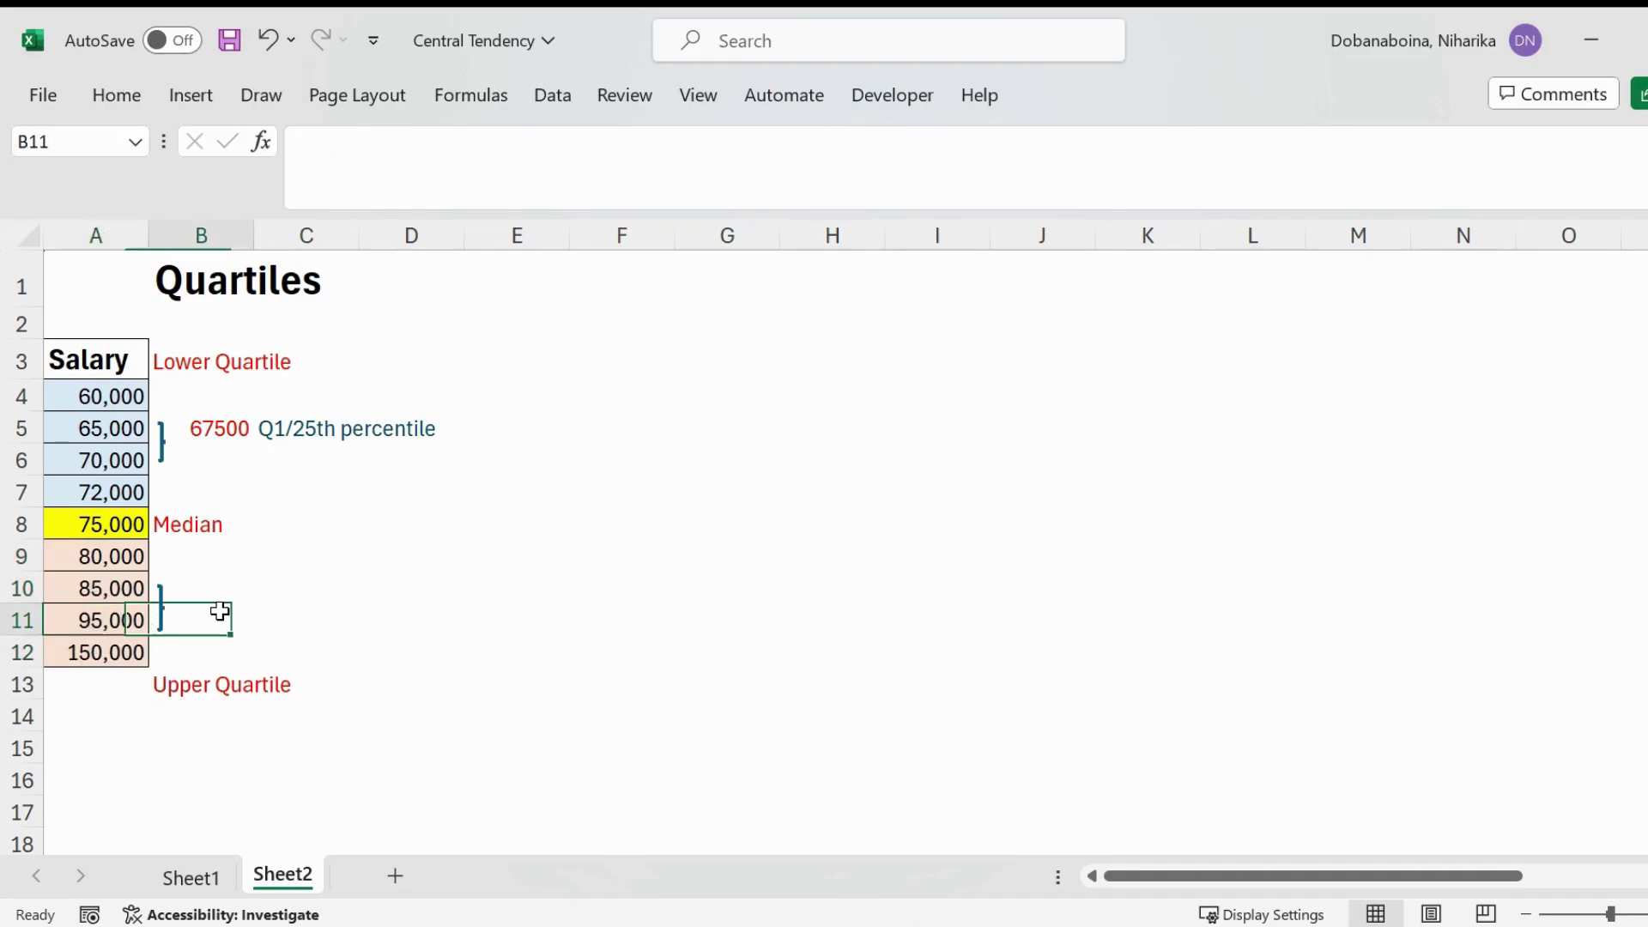
pyautogui.click(245, 593)
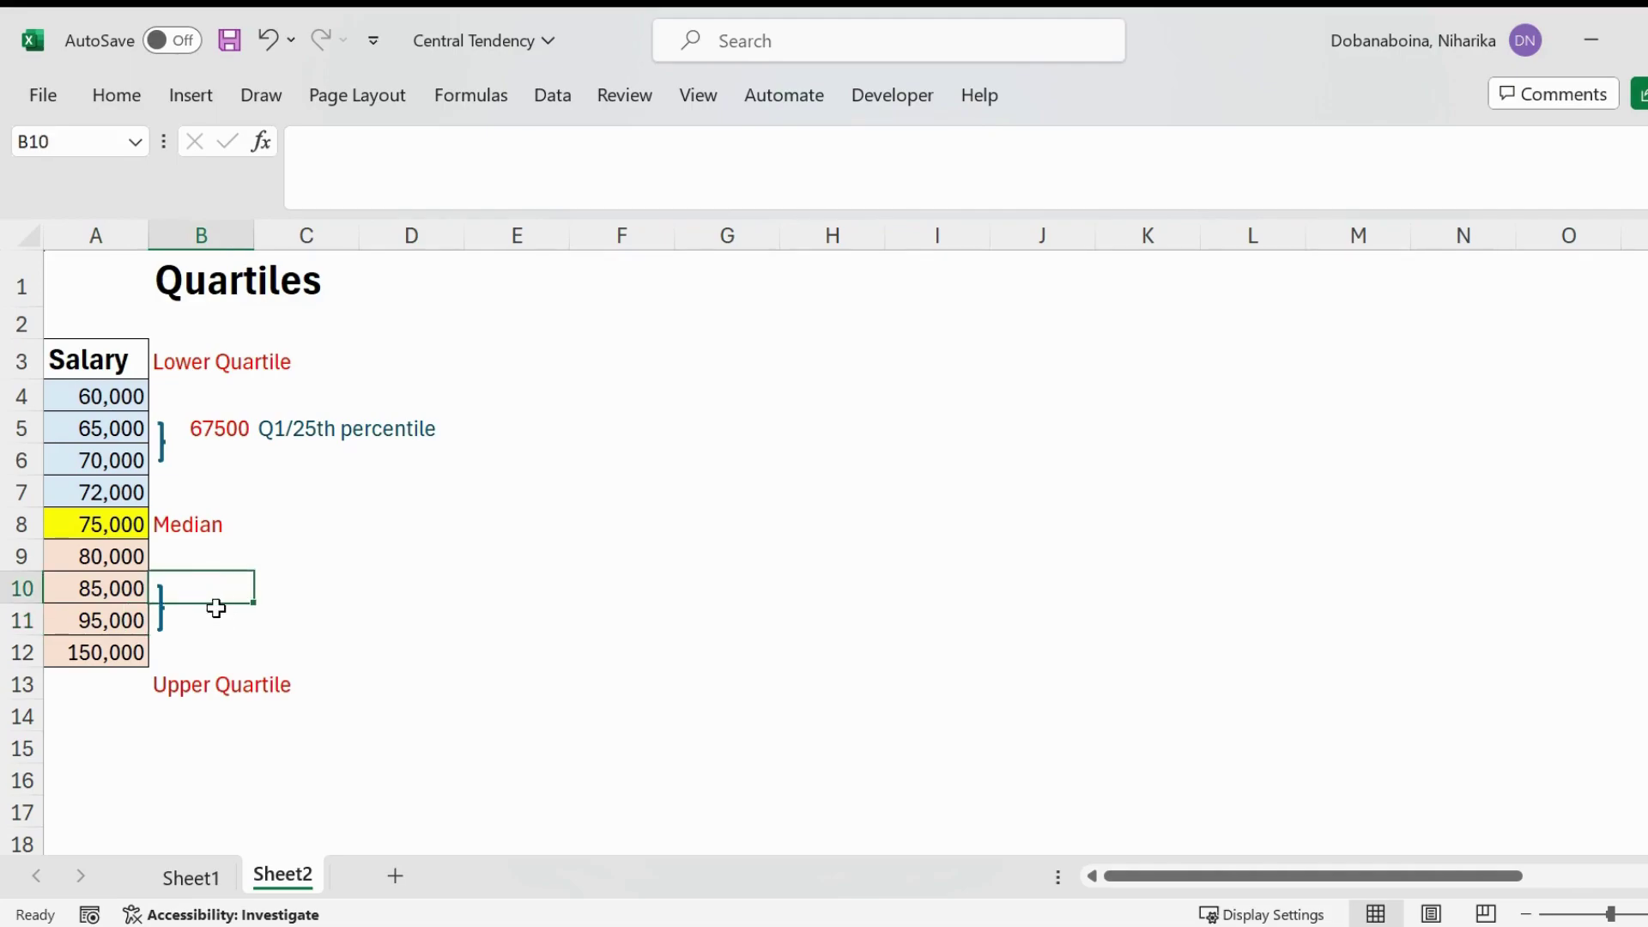
pyautogui.write('90000')
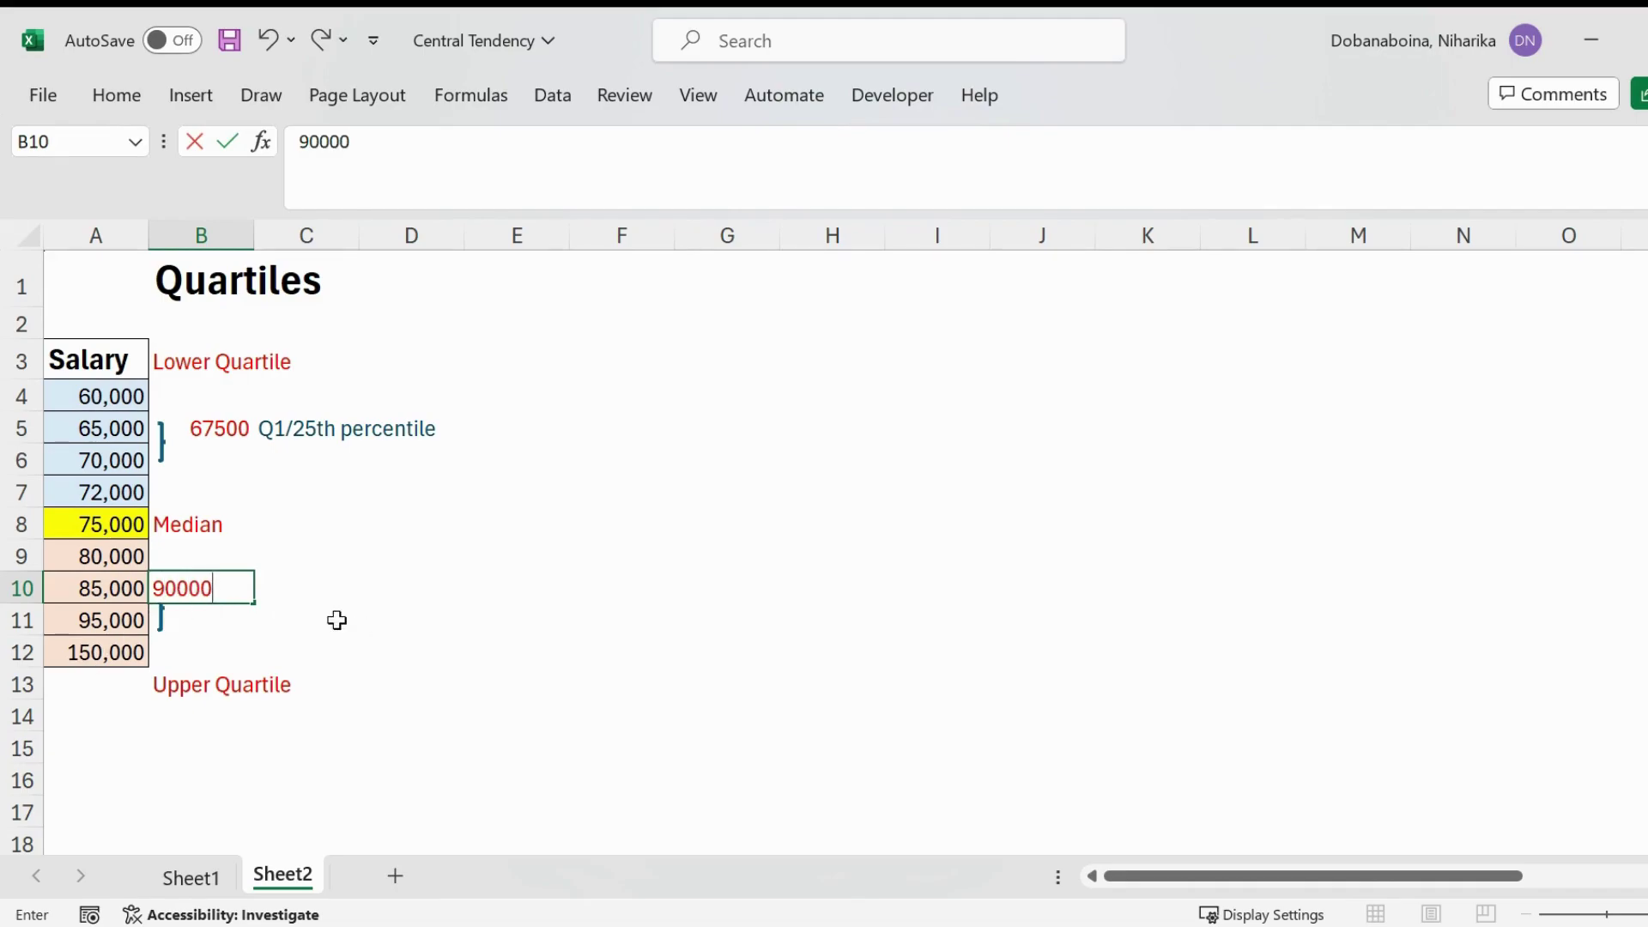
pyautogui.click(309, 577)
pyautogui.write('Q3')
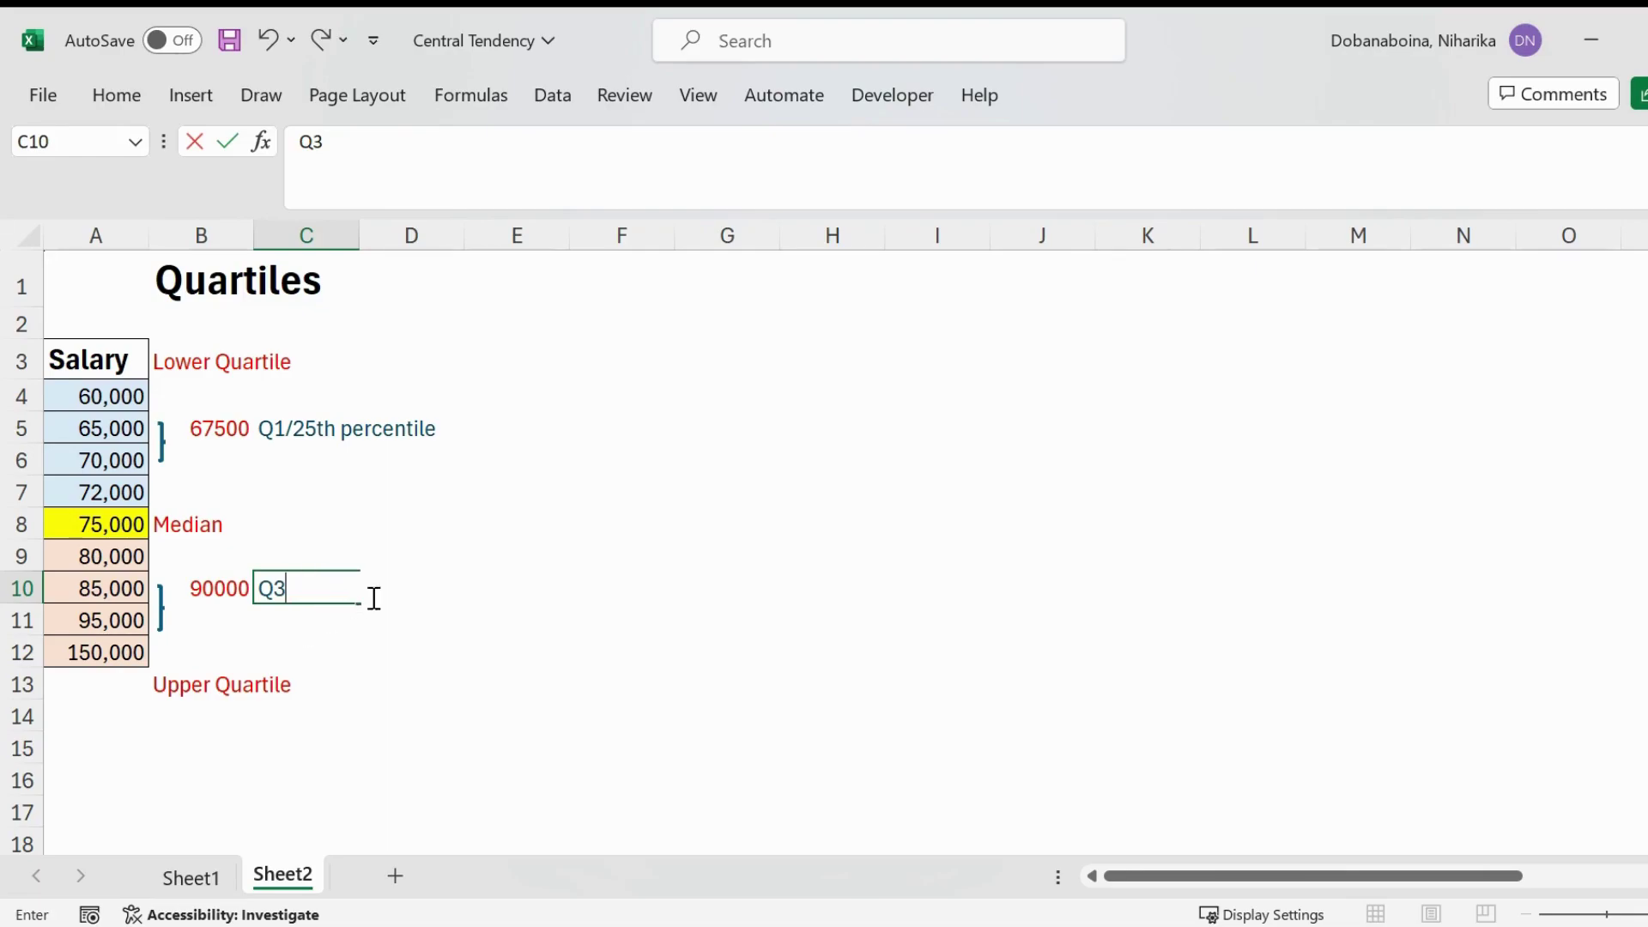
pyautogui.click(364, 623)
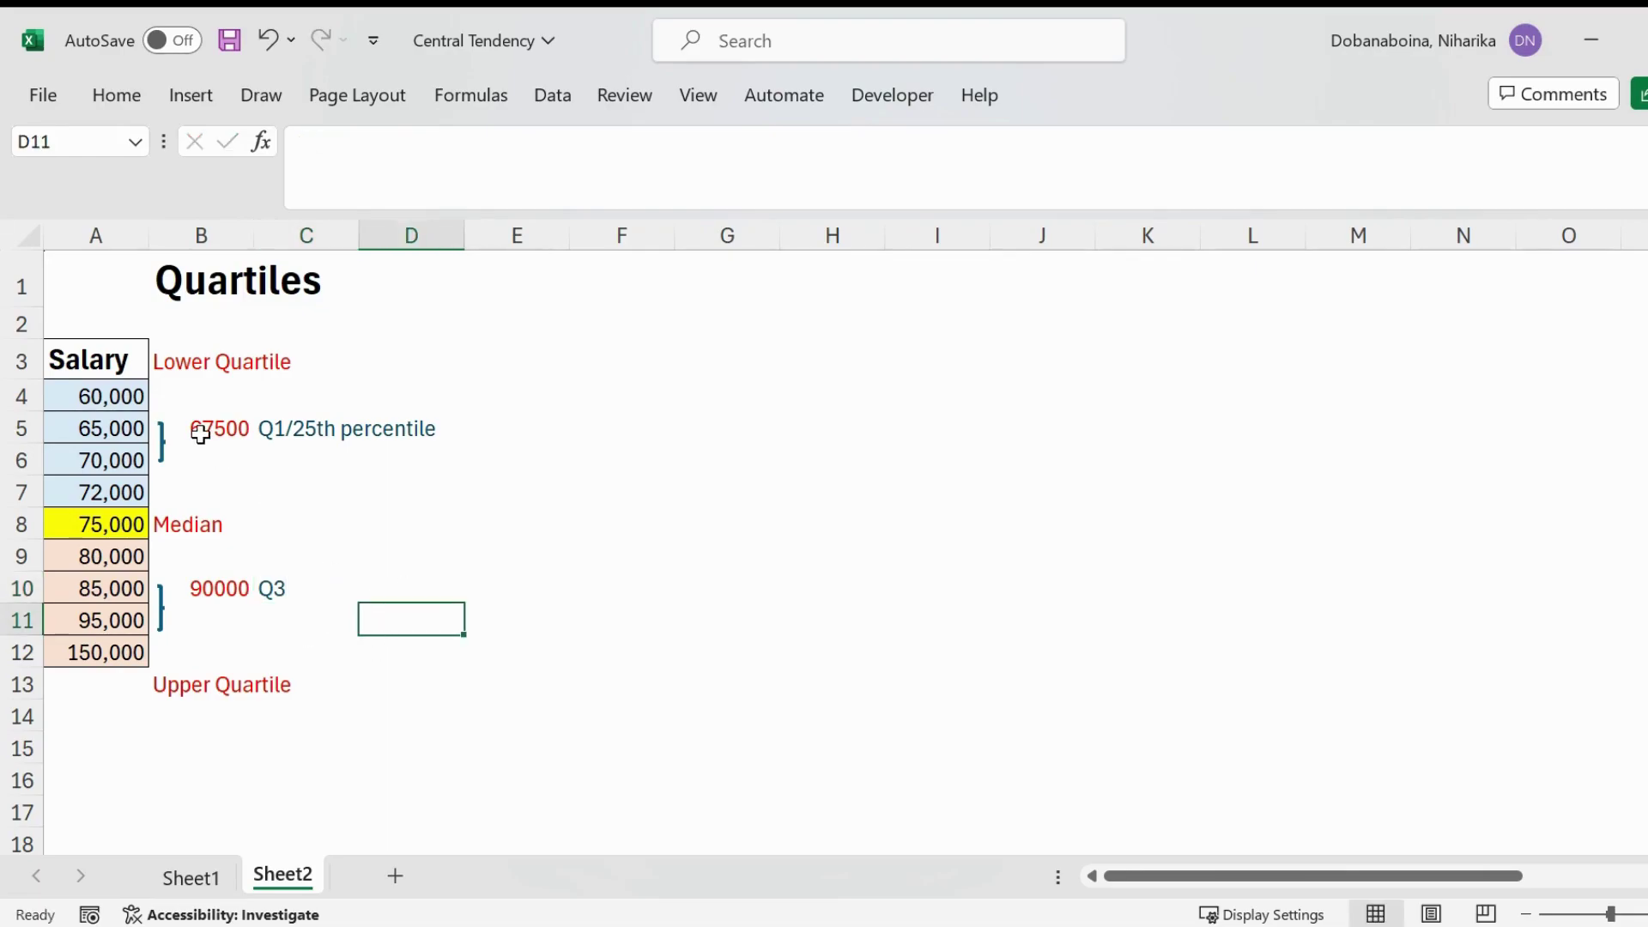
# - Label the lowest salary "Minimum" in C4 and check the lower-half salaries in A4:A7 against the median label in B8
pyautogui.click(130, 395)
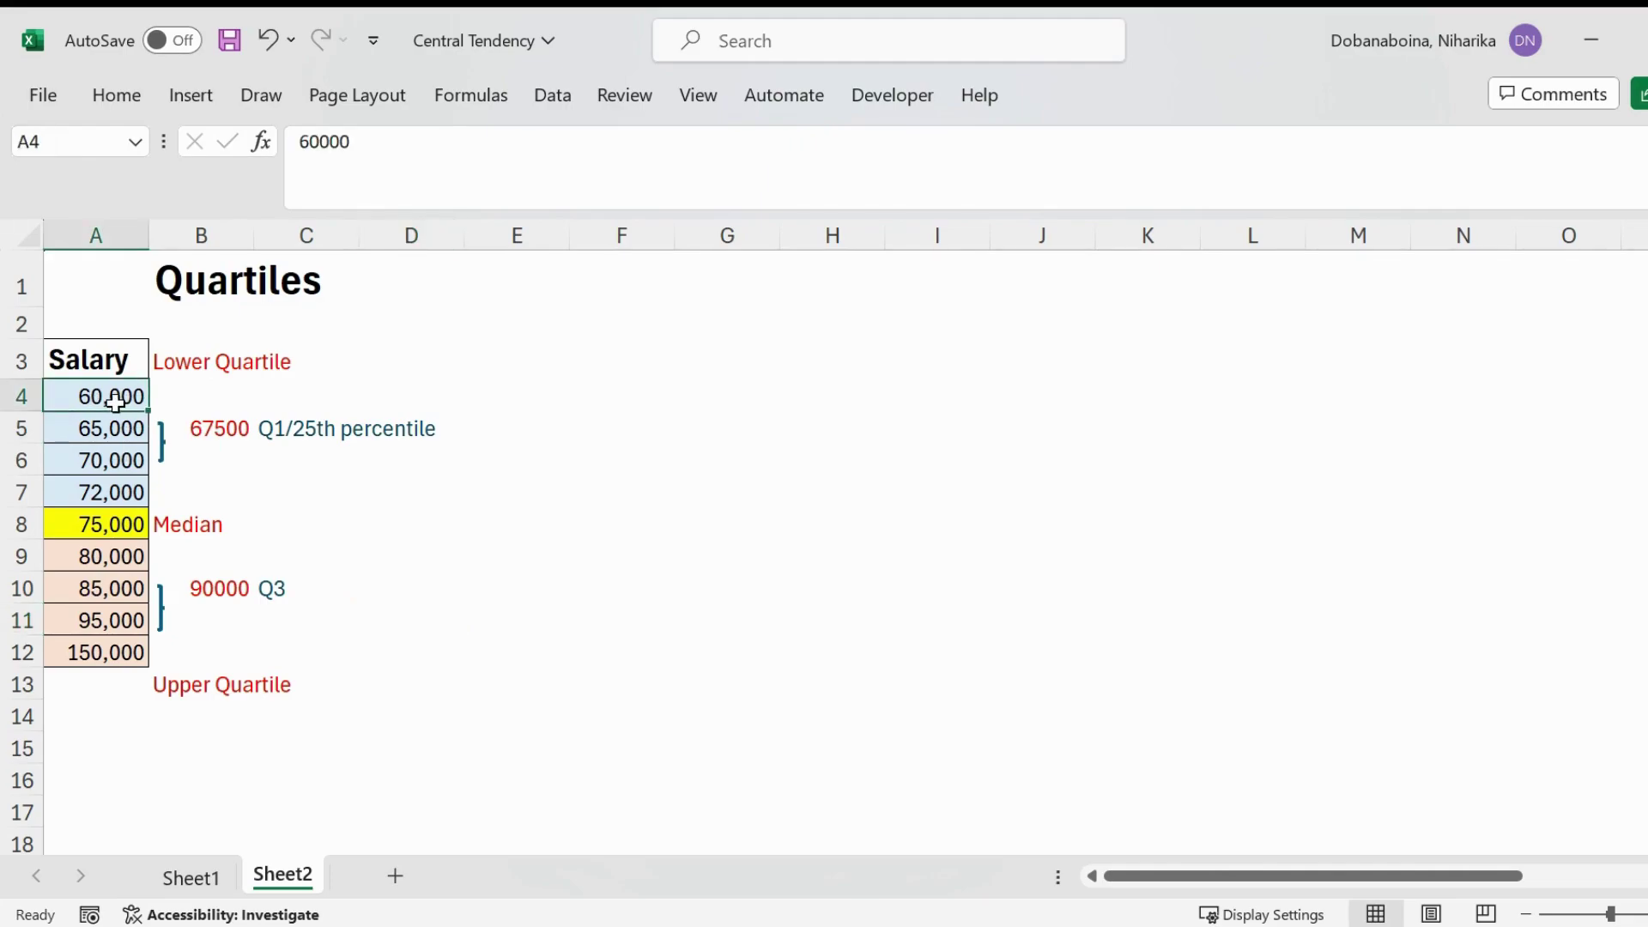
pyautogui.click(191, 395)
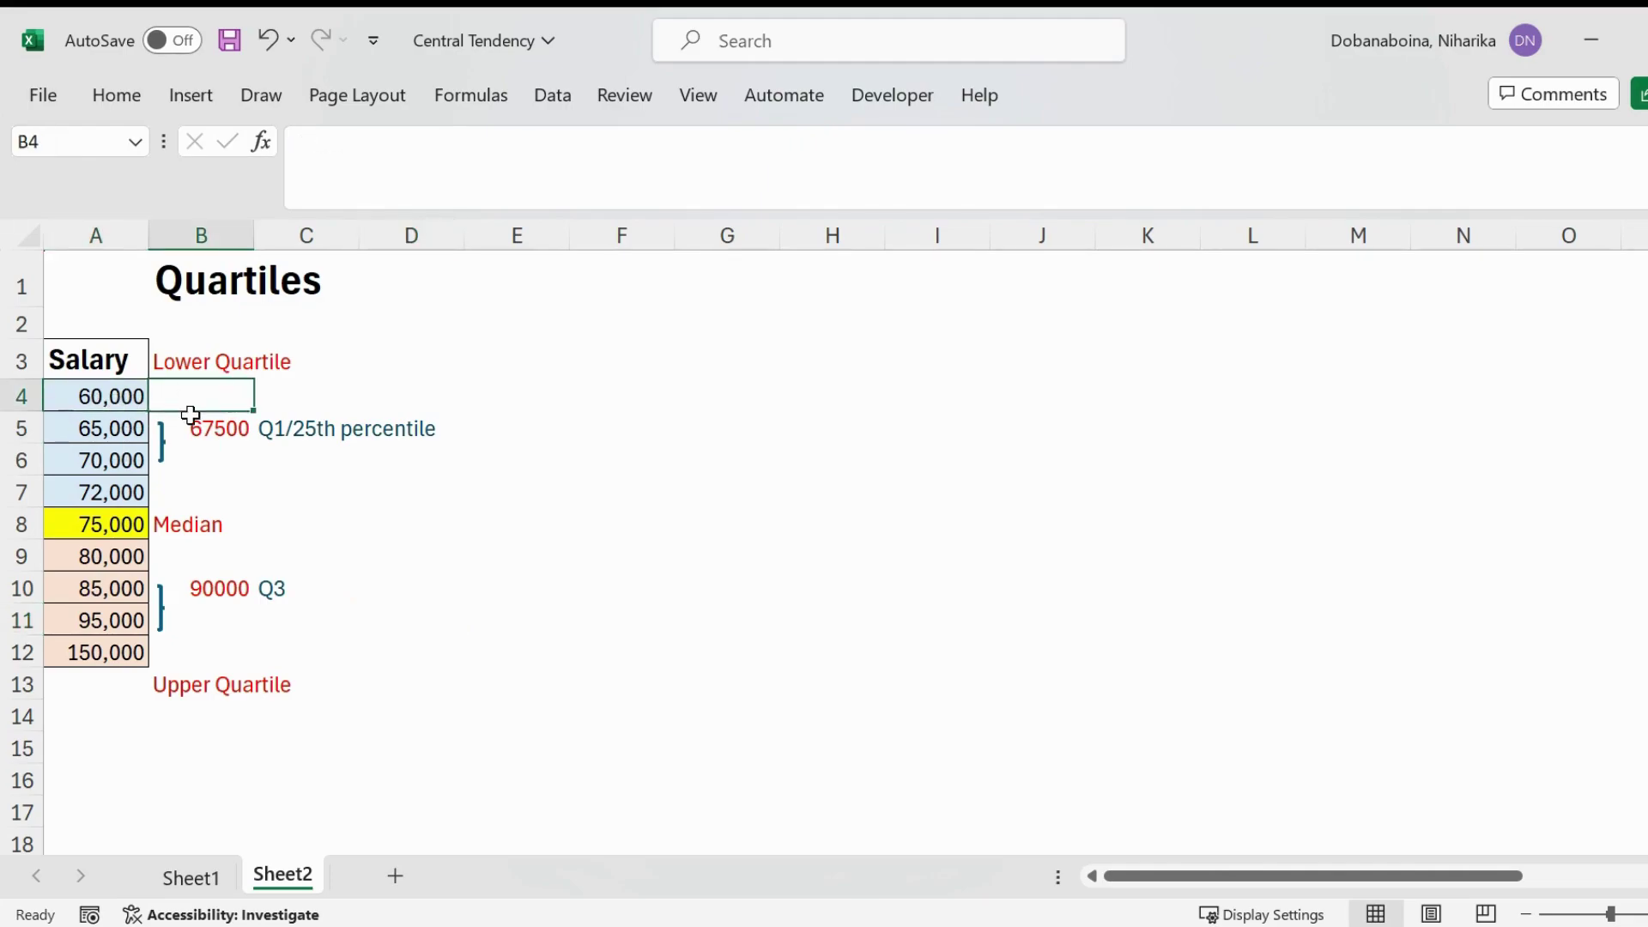
pyautogui.click(290, 396)
pyautogui.write('M')
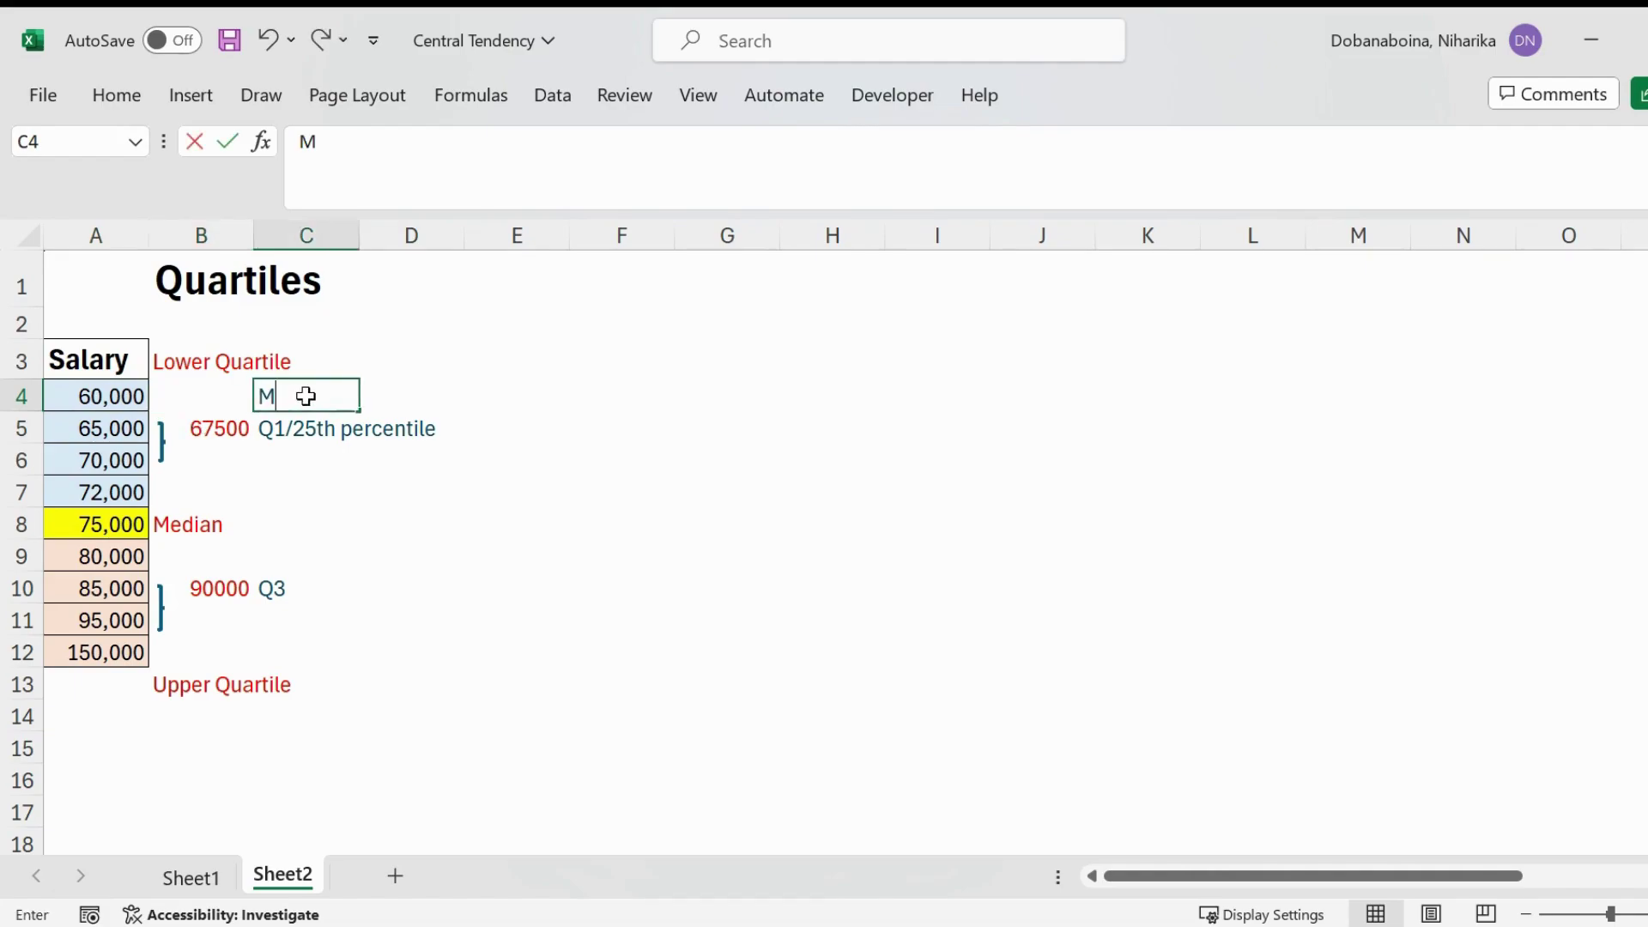
pyautogui.write('inimum')
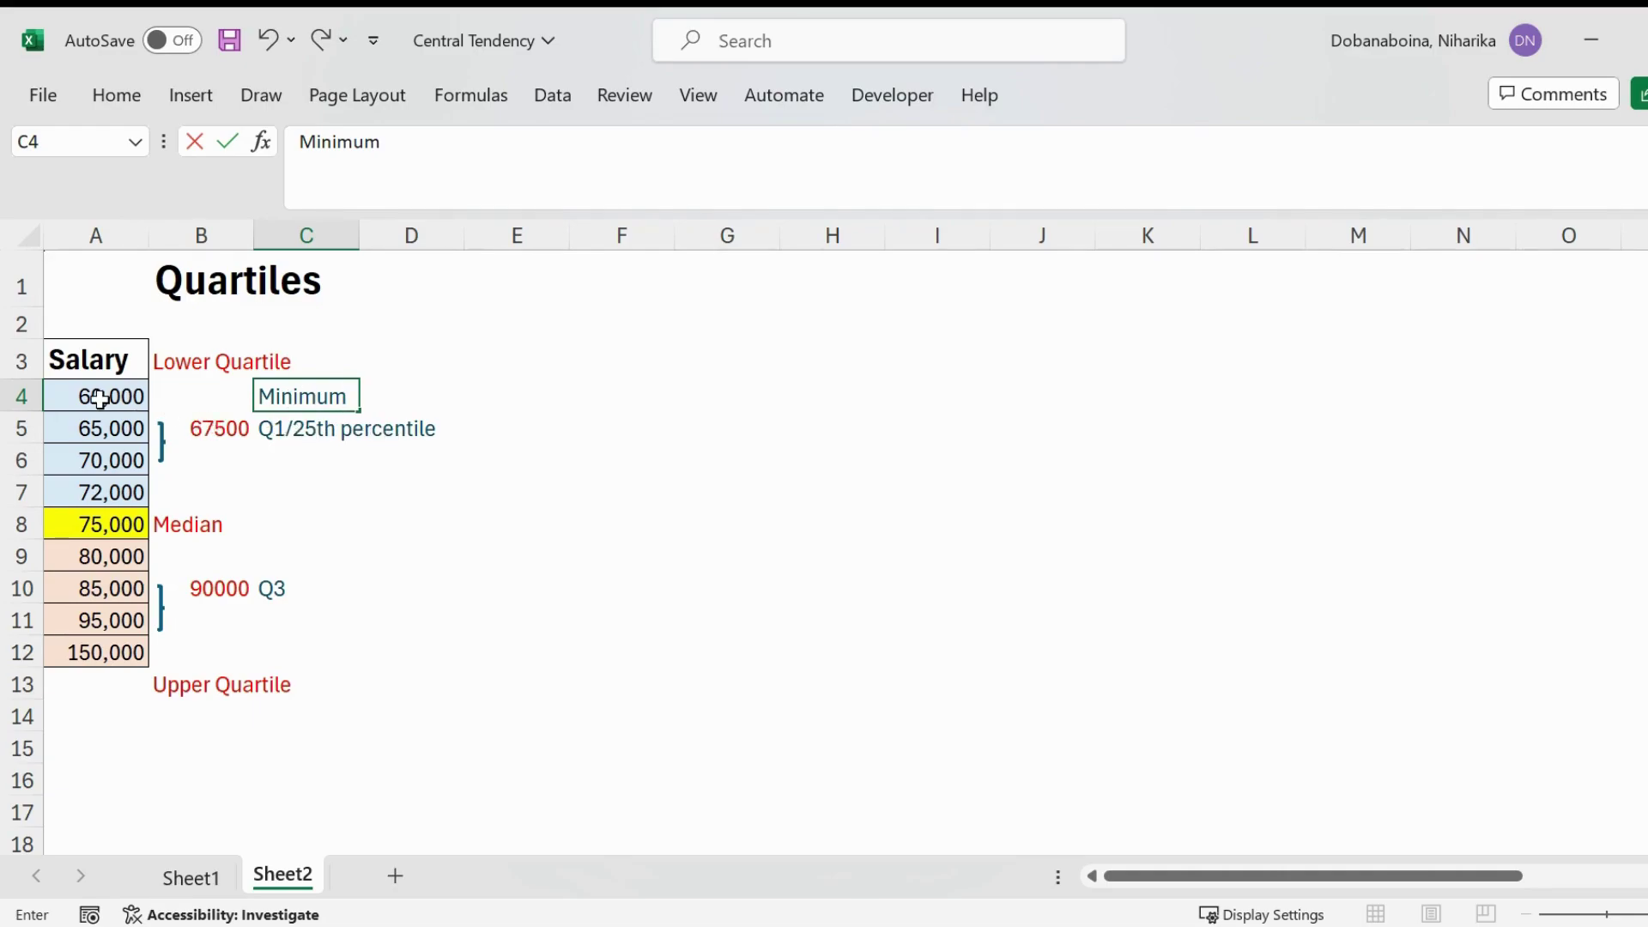
pyautogui.click(109, 392)
pyautogui.moveTo(109, 391); pyautogui.dragTo(107, 485)
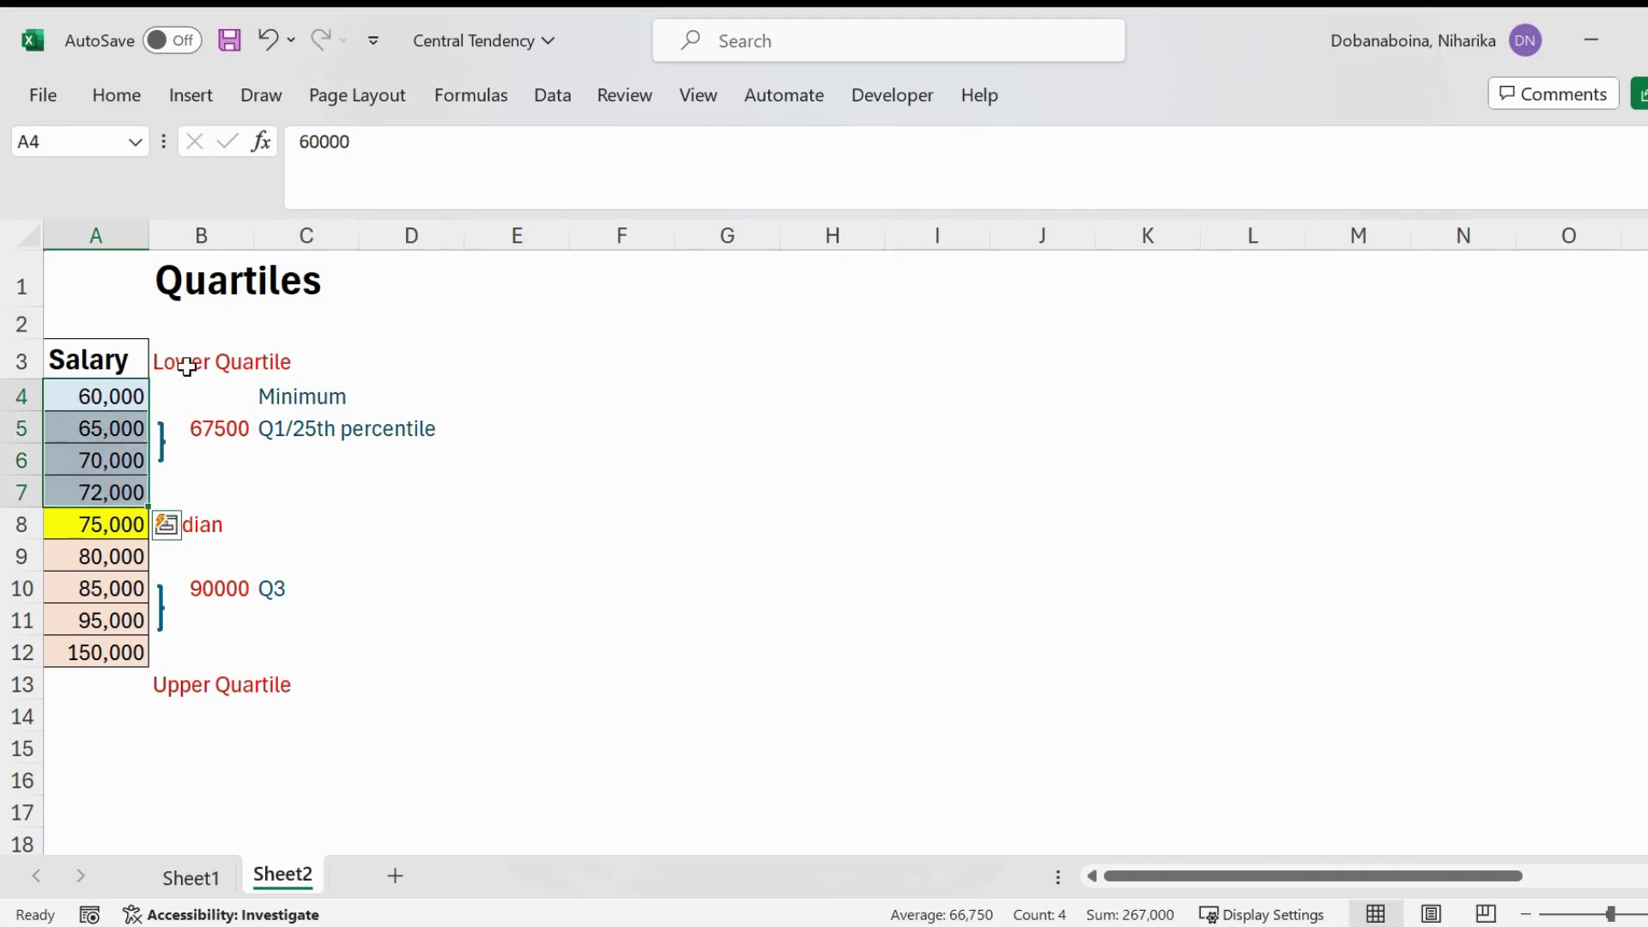
pyautogui.click(204, 531)
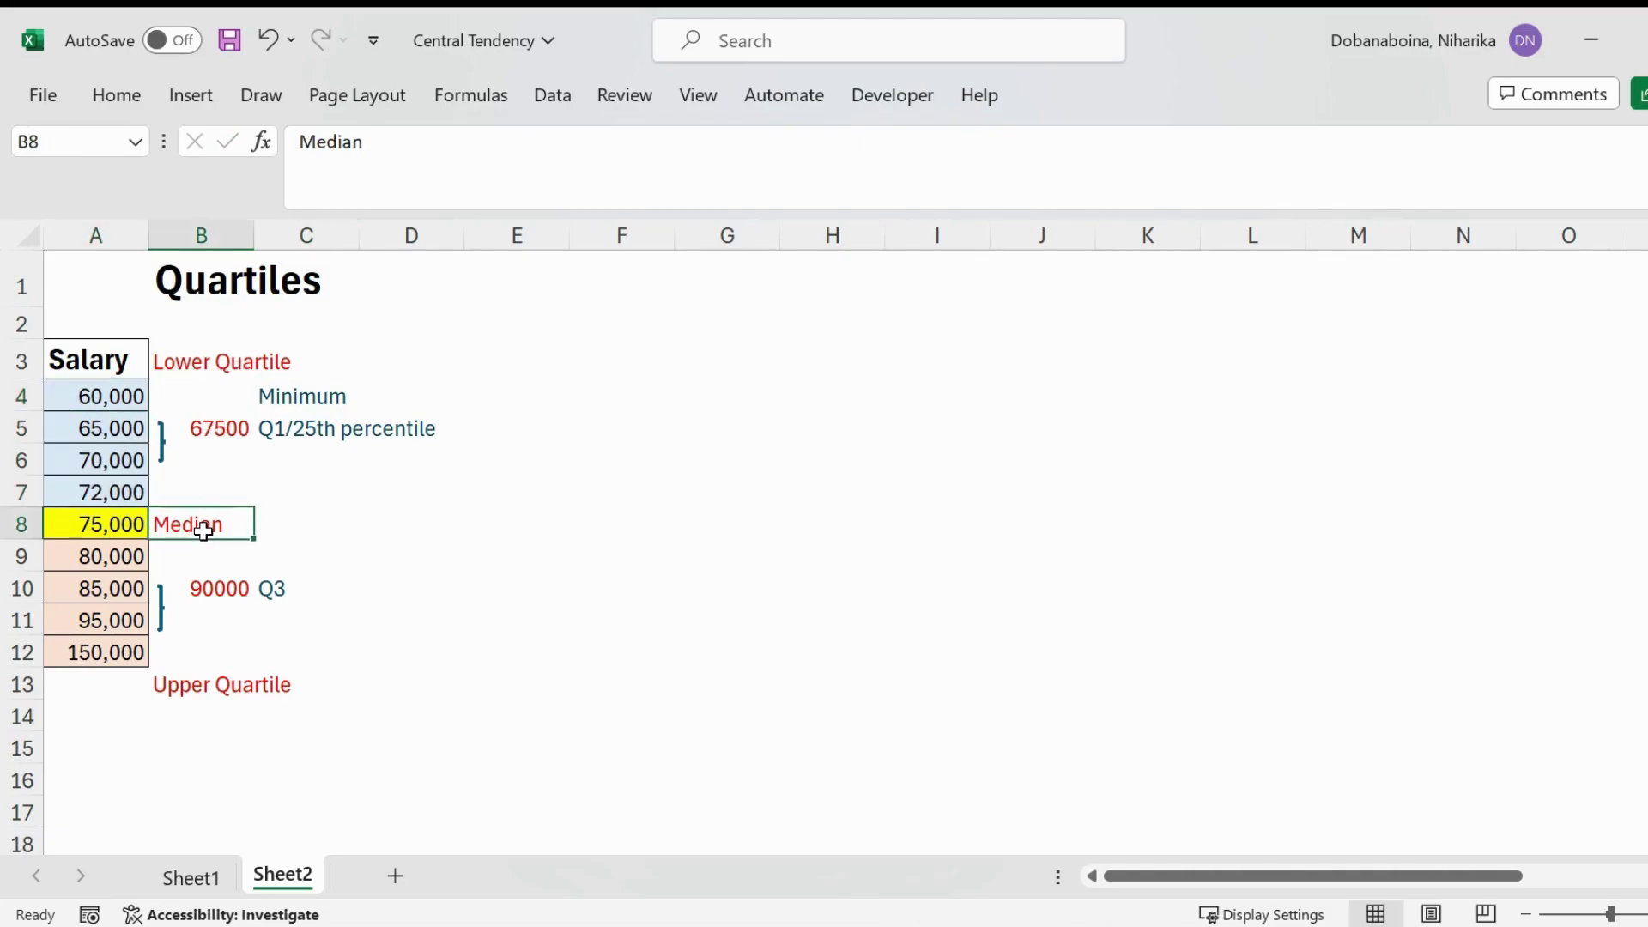
# - Label the middle salary "Median" in C8, next to the existing median marker in column B
pyautogui.click(295, 533)
pyautogui.write('M')
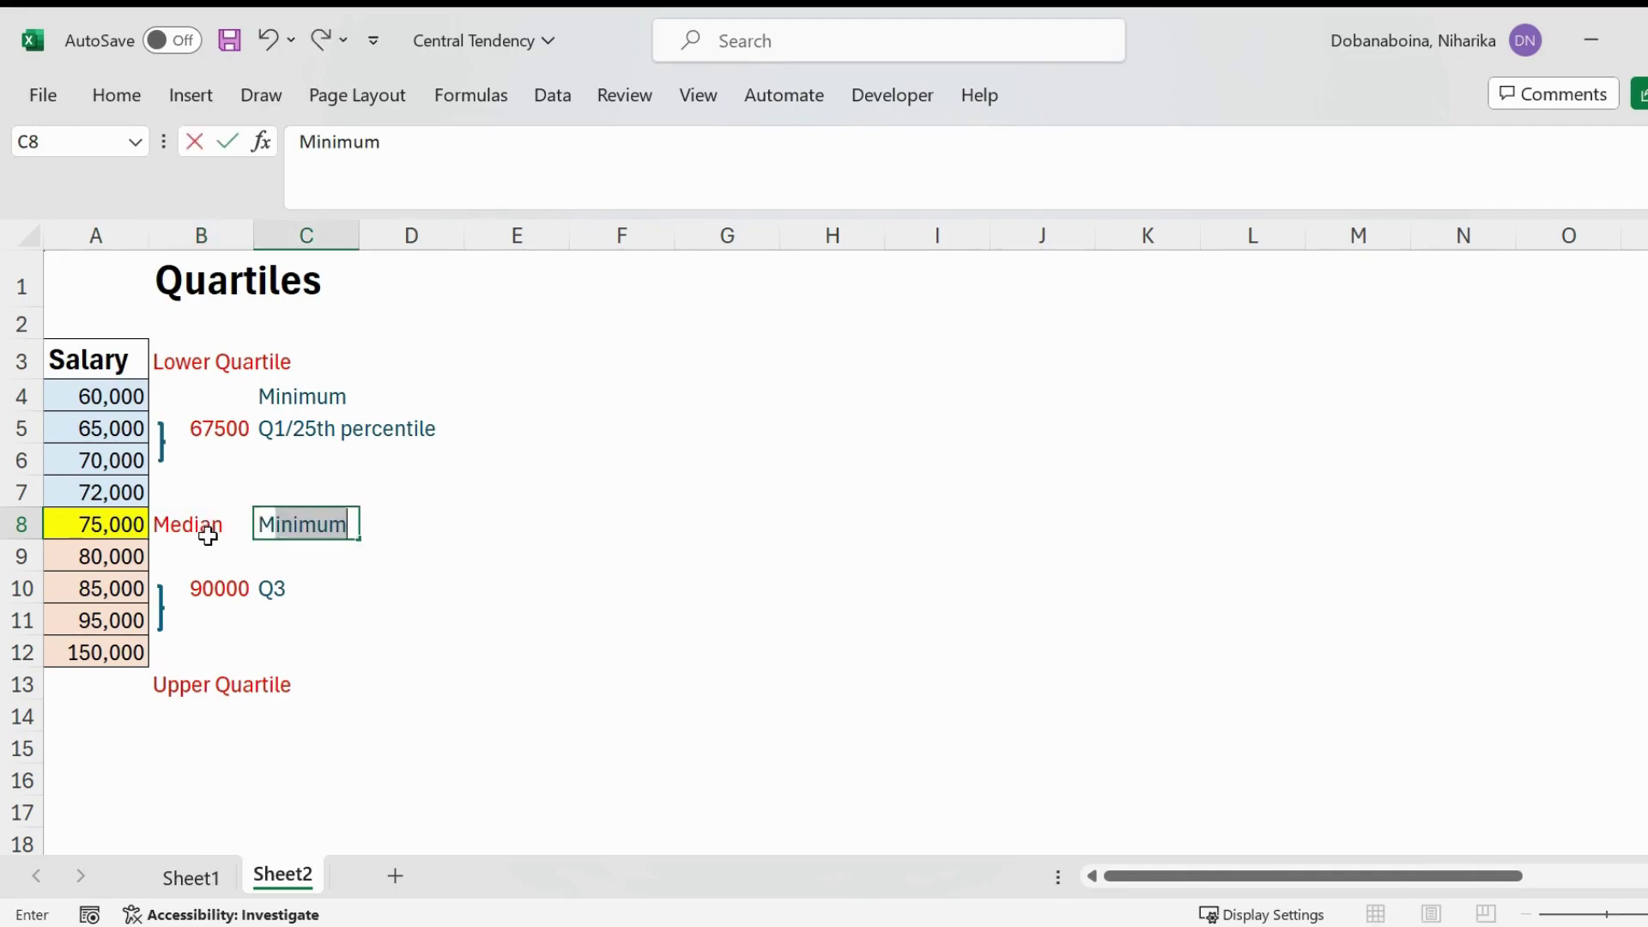
pyautogui.write('edian')
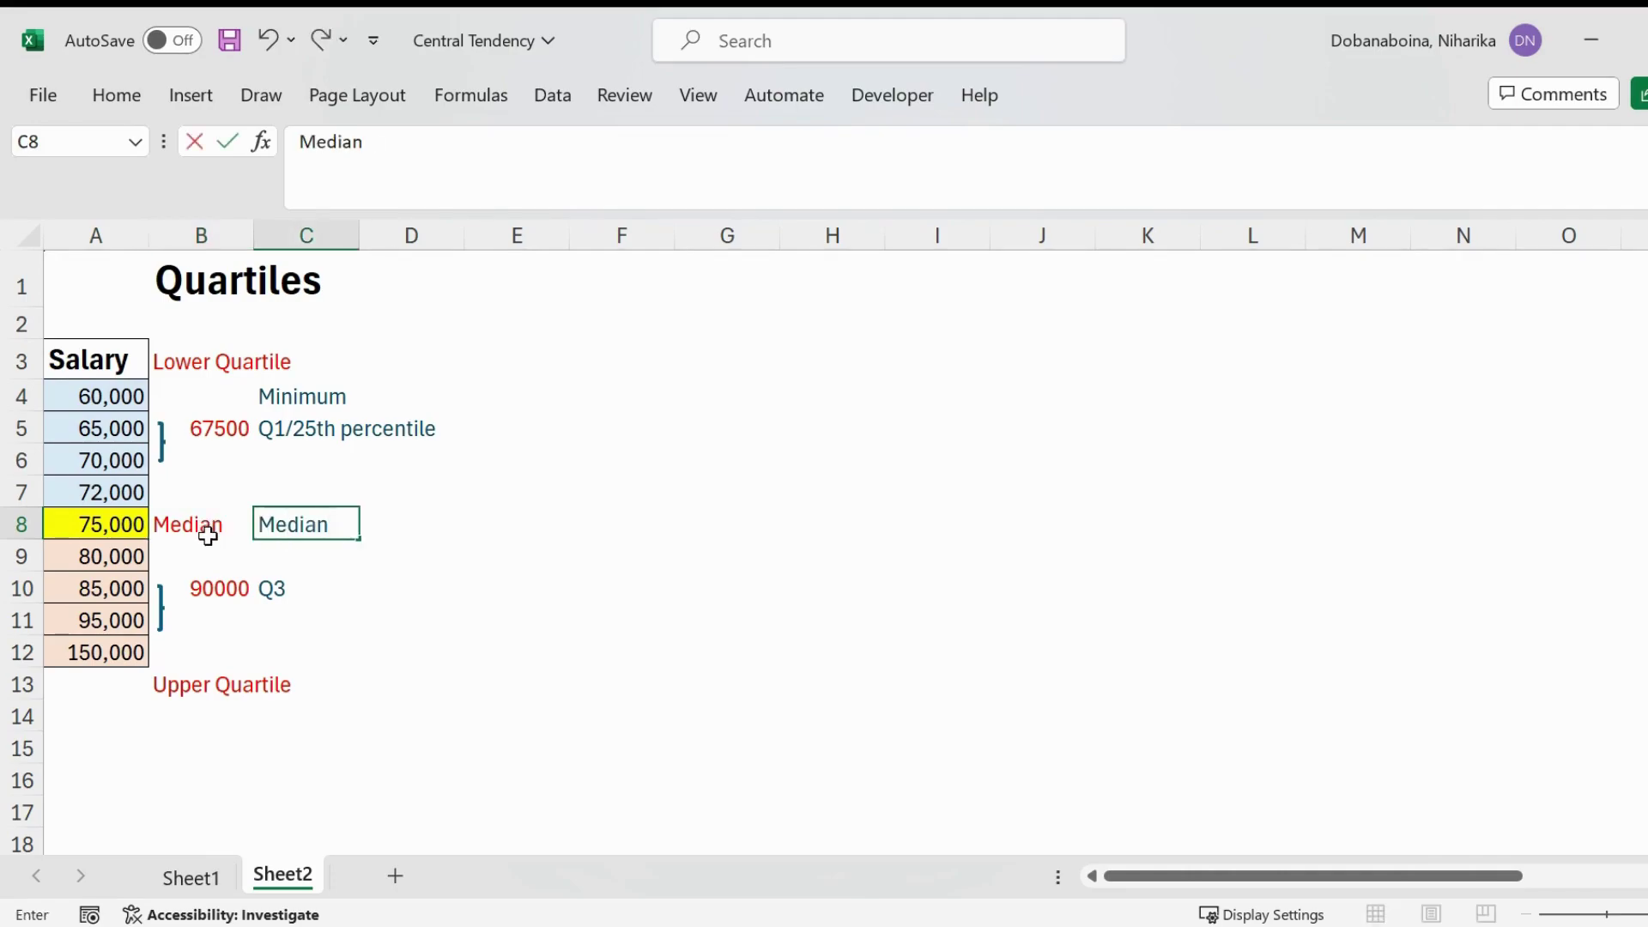
pyautogui.click(217, 589)
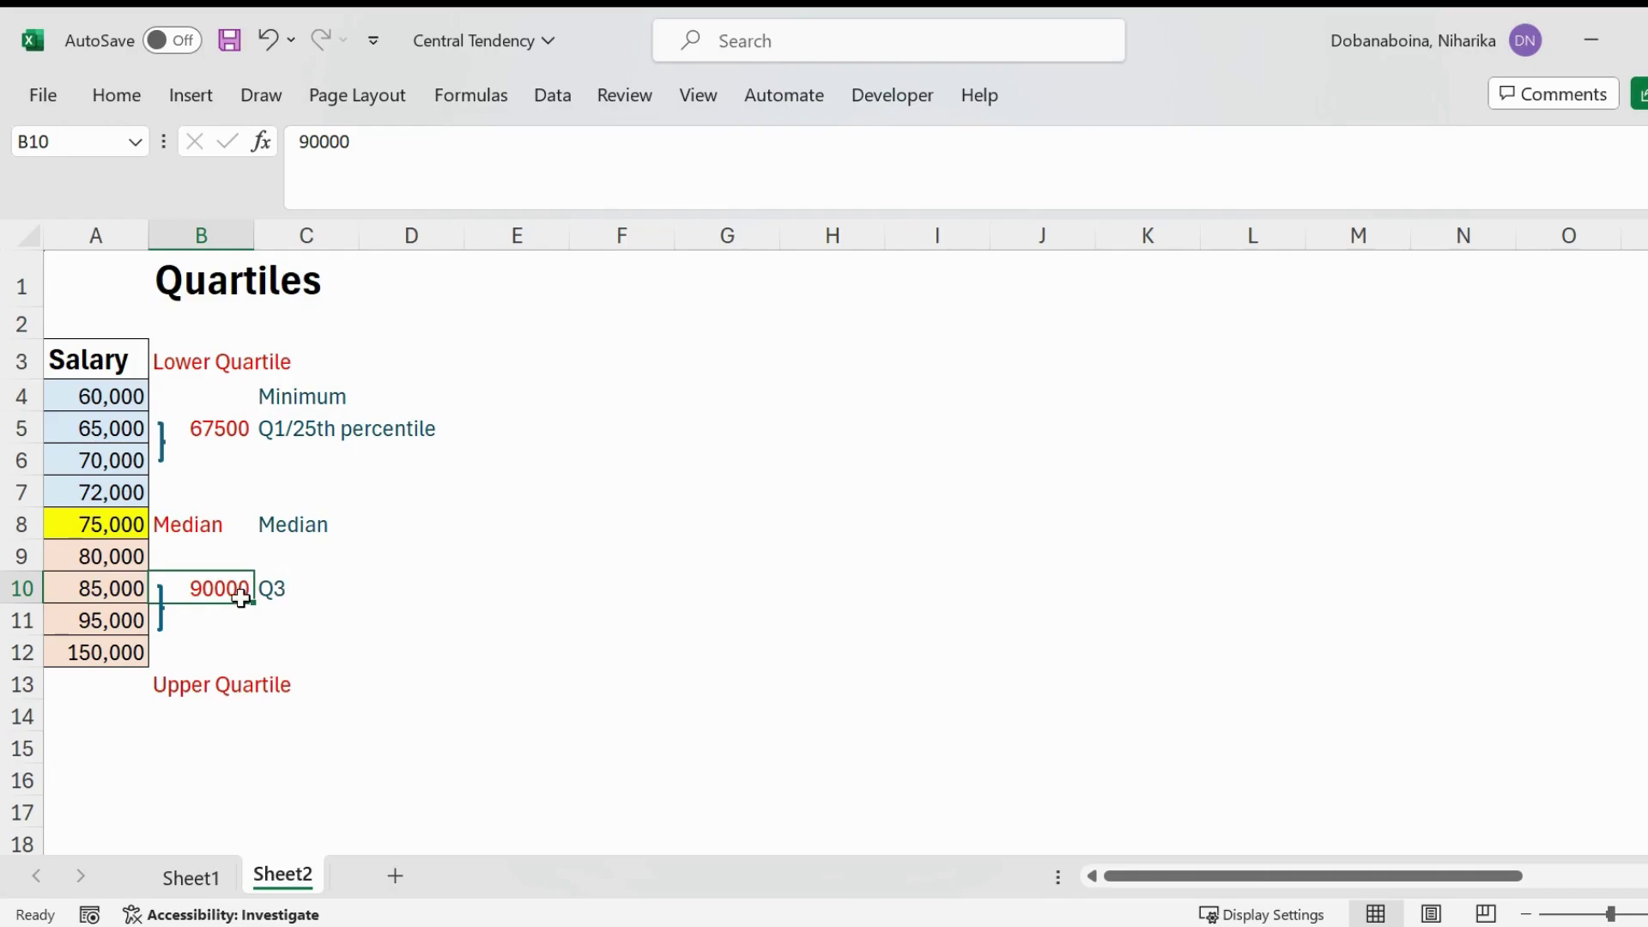
# - Check the upper-half salaries in A9:A12 against the Q3 label, and label the highest salary "Maximum" in C12
pyautogui.moveTo(116, 557); pyautogui.dragTo(120, 647)
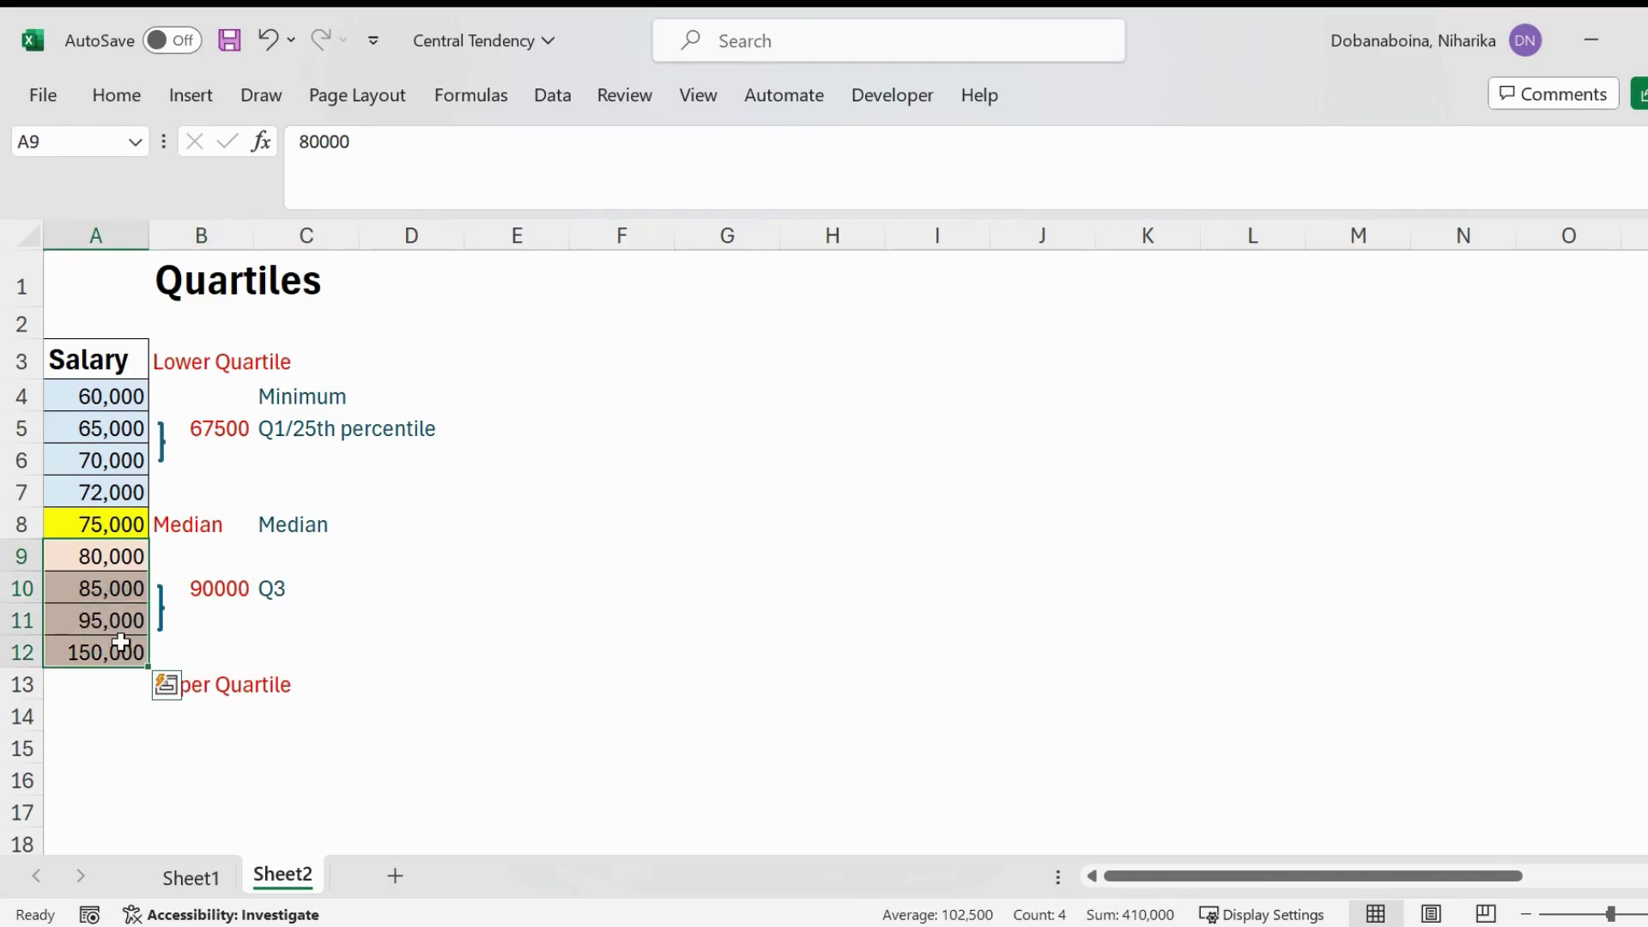
pyautogui.click(288, 590)
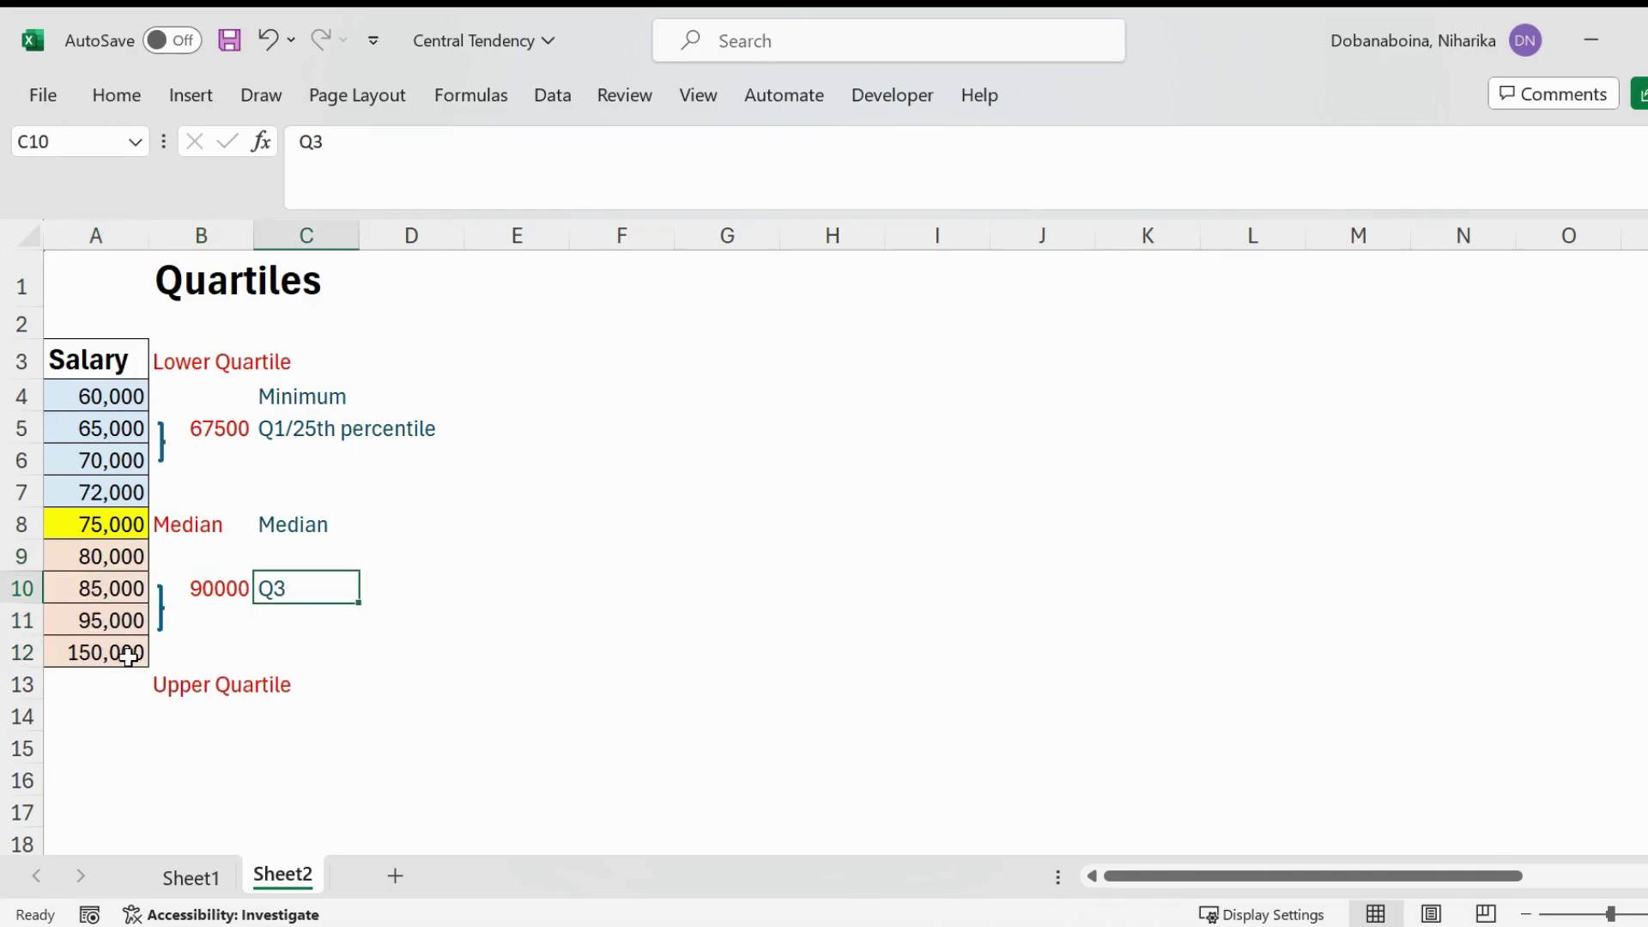
pyautogui.click(128, 655)
pyautogui.click(167, 655)
pyautogui.click(287, 650)
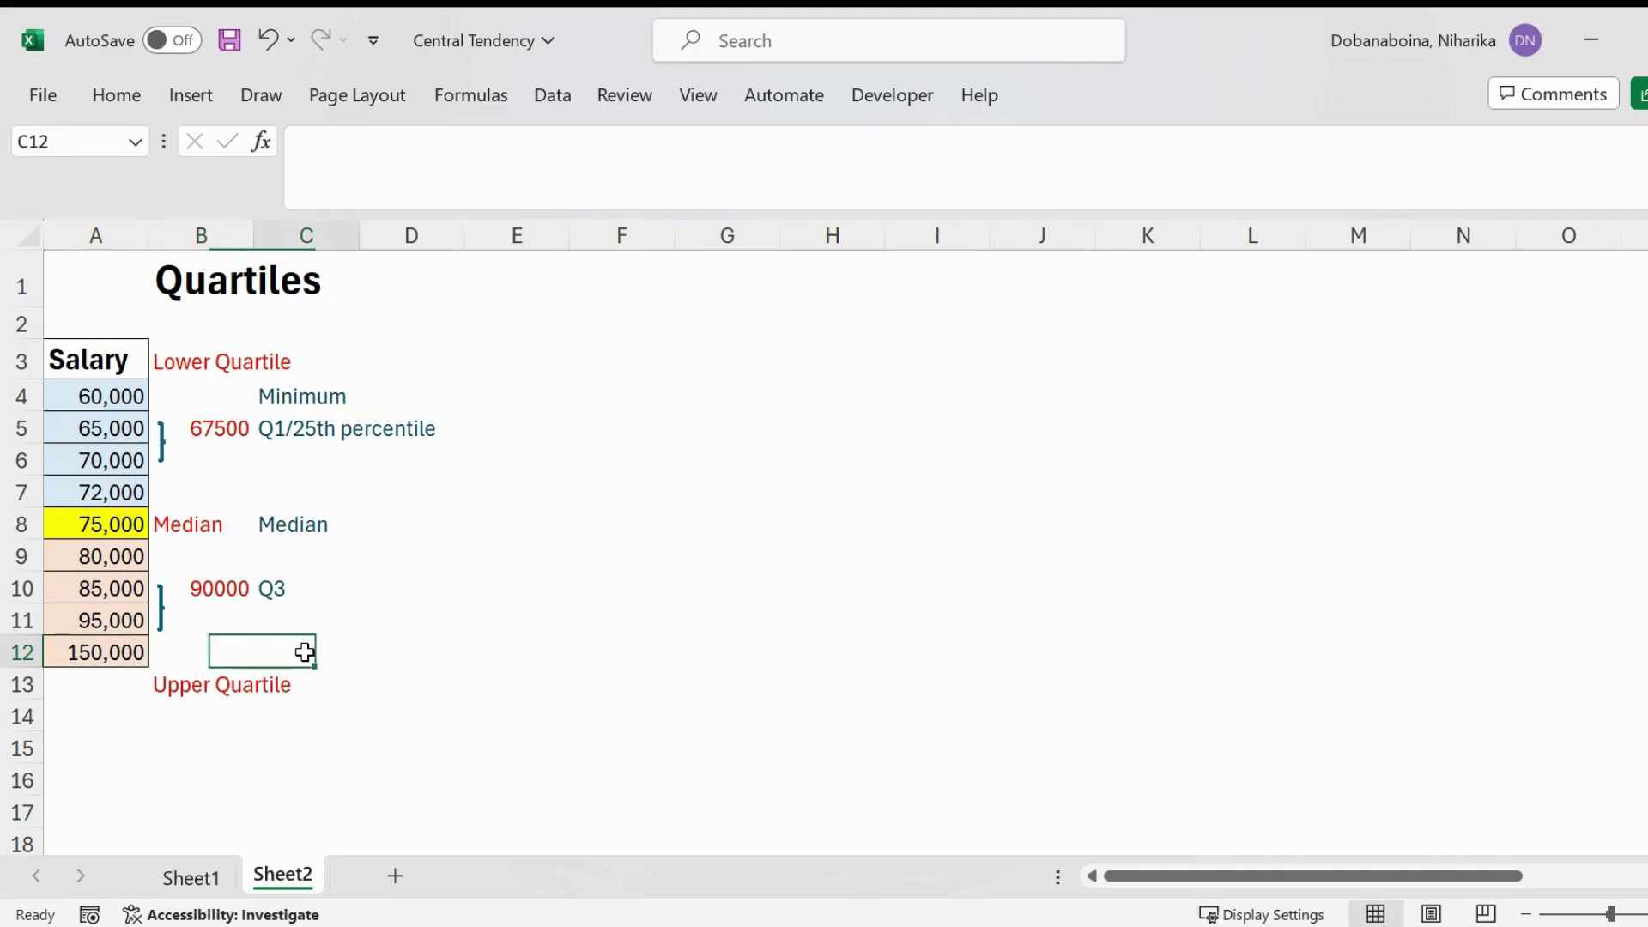
pyautogui.write('Maximuj')
pyautogui.press('BackSpace')
pyautogui.write('m')
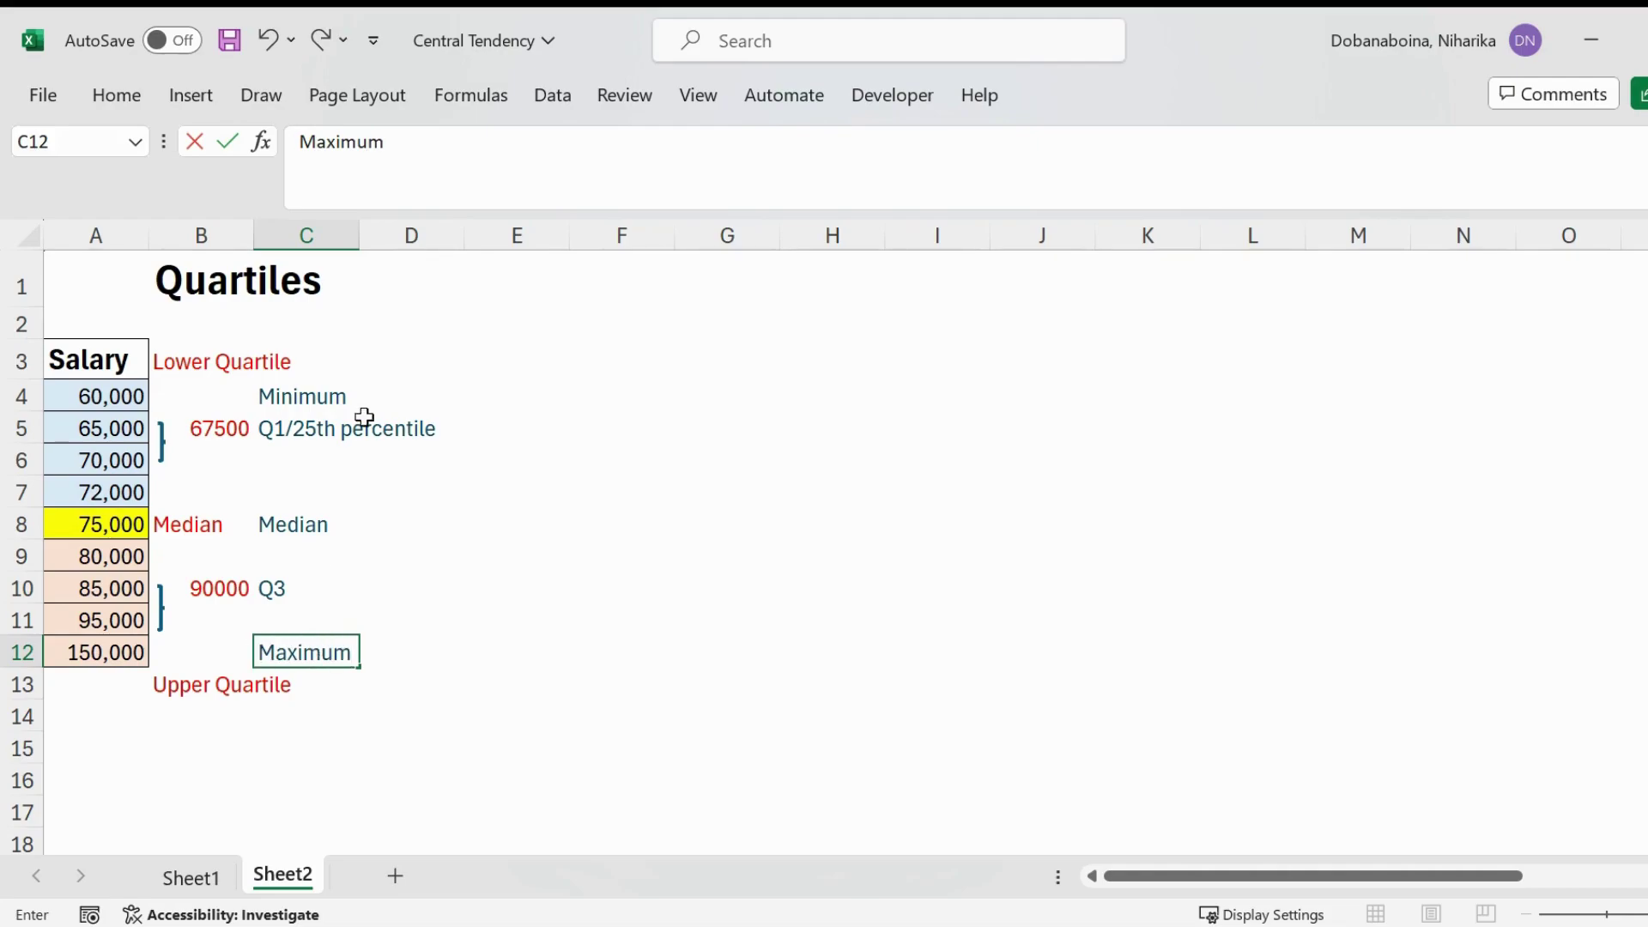
# - Go over the five labels in C4:C12 and add the heading "Five-Number Summary" in E3
pyautogui.click(336, 393)
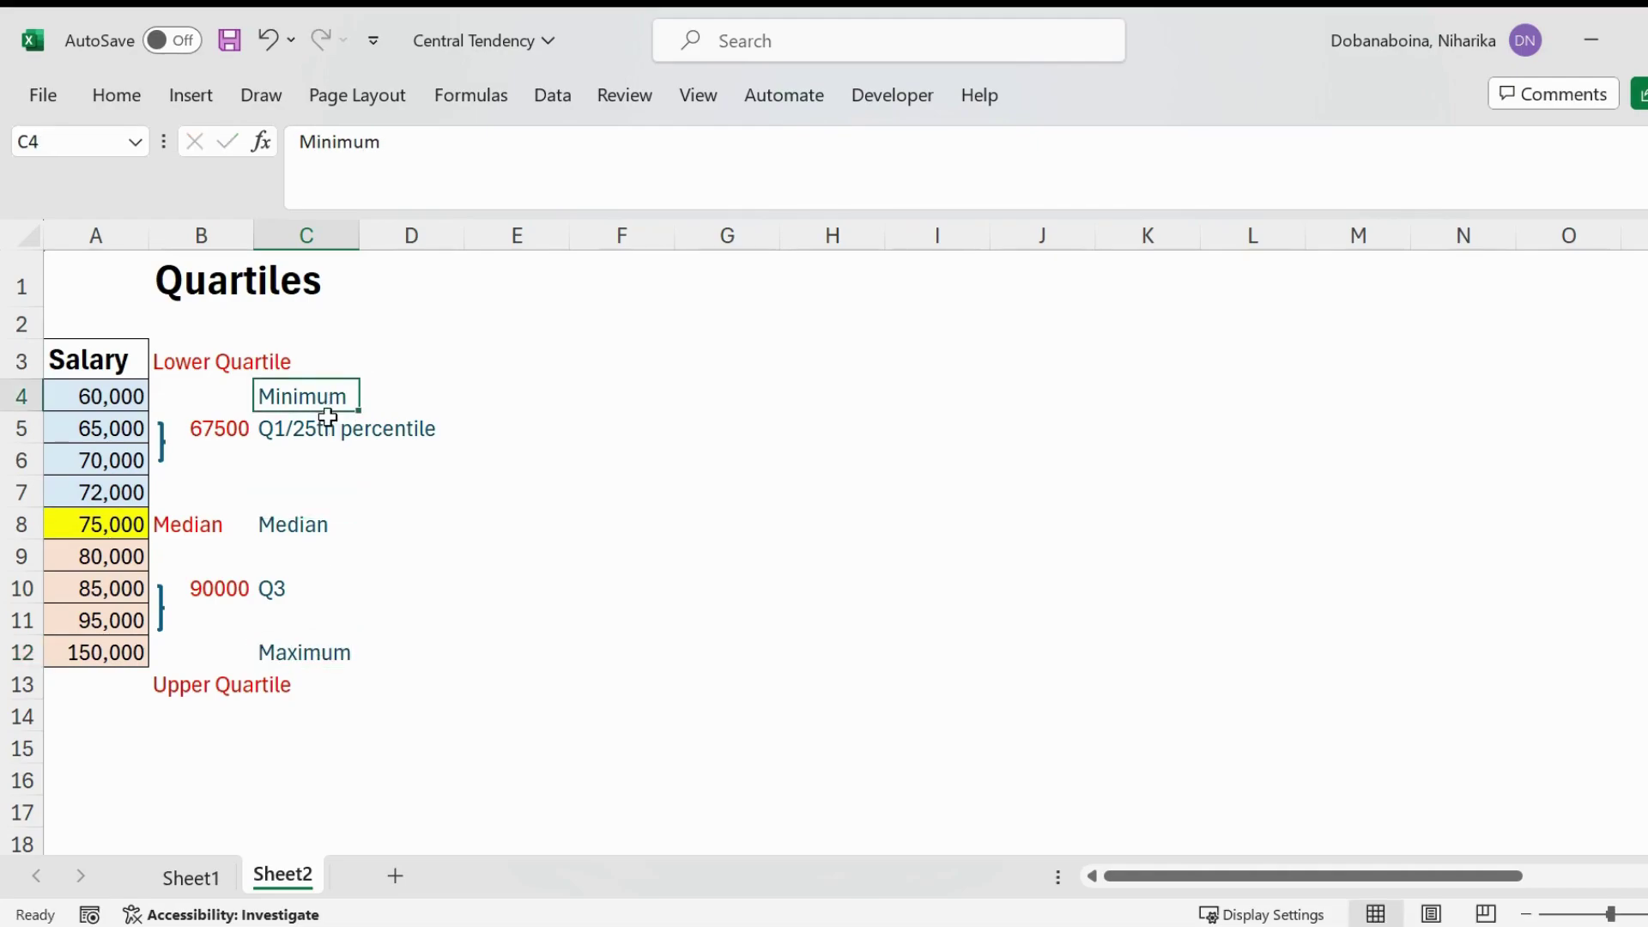
pyautogui.click(330, 426)
pyautogui.click(330, 525)
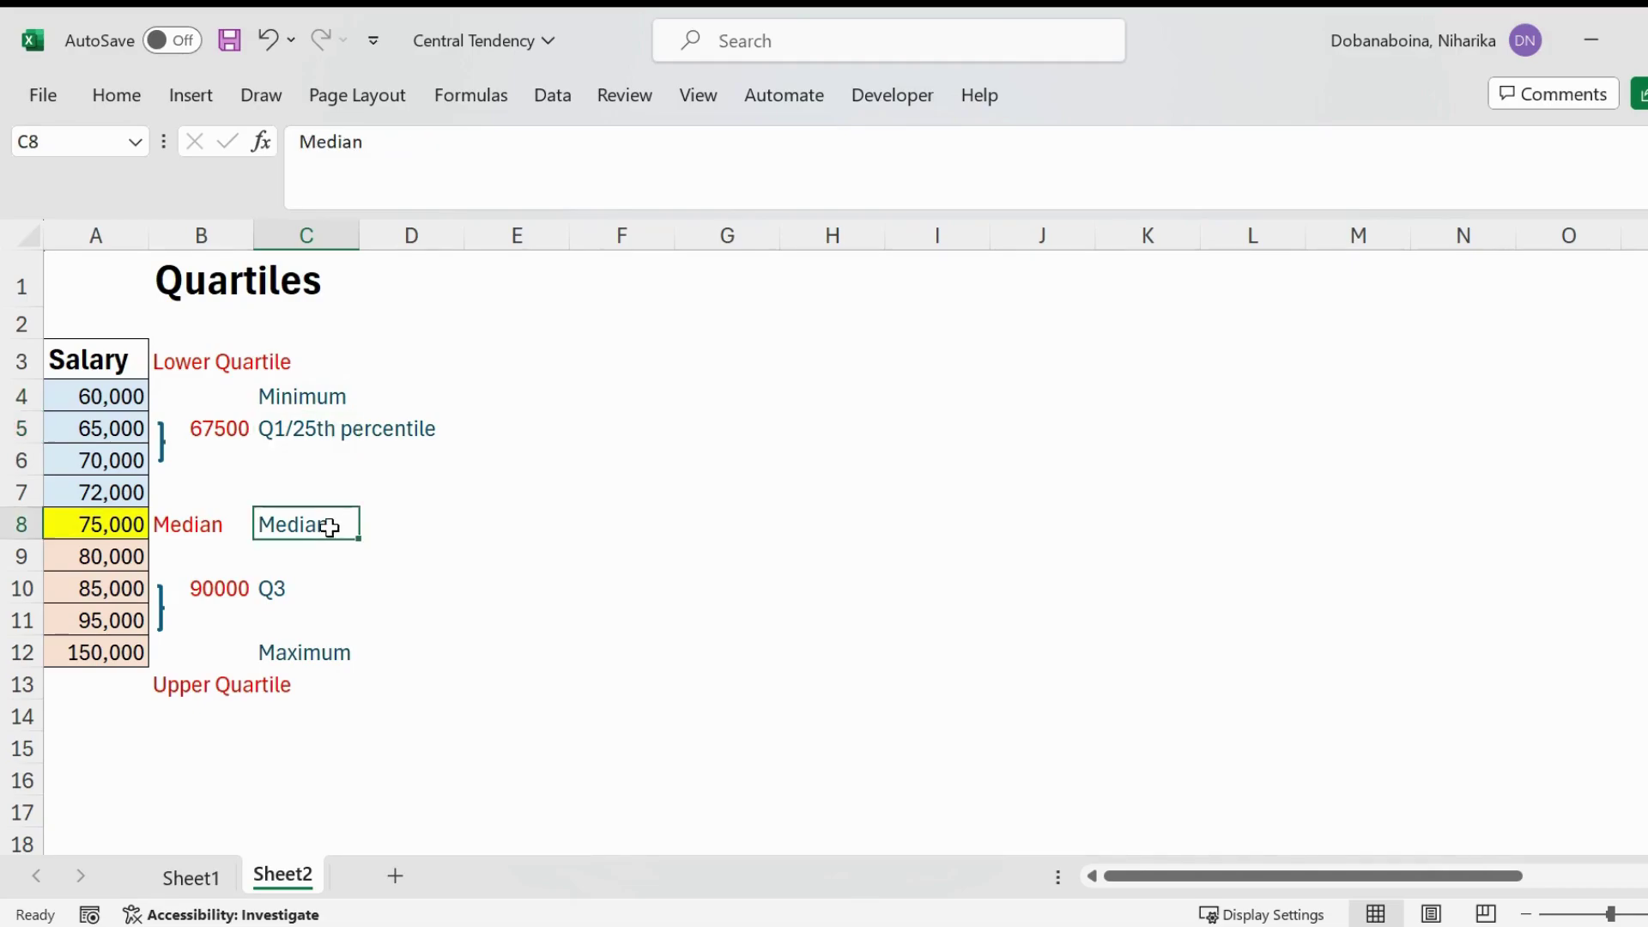
pyautogui.click(299, 586)
pyautogui.click(316, 650)
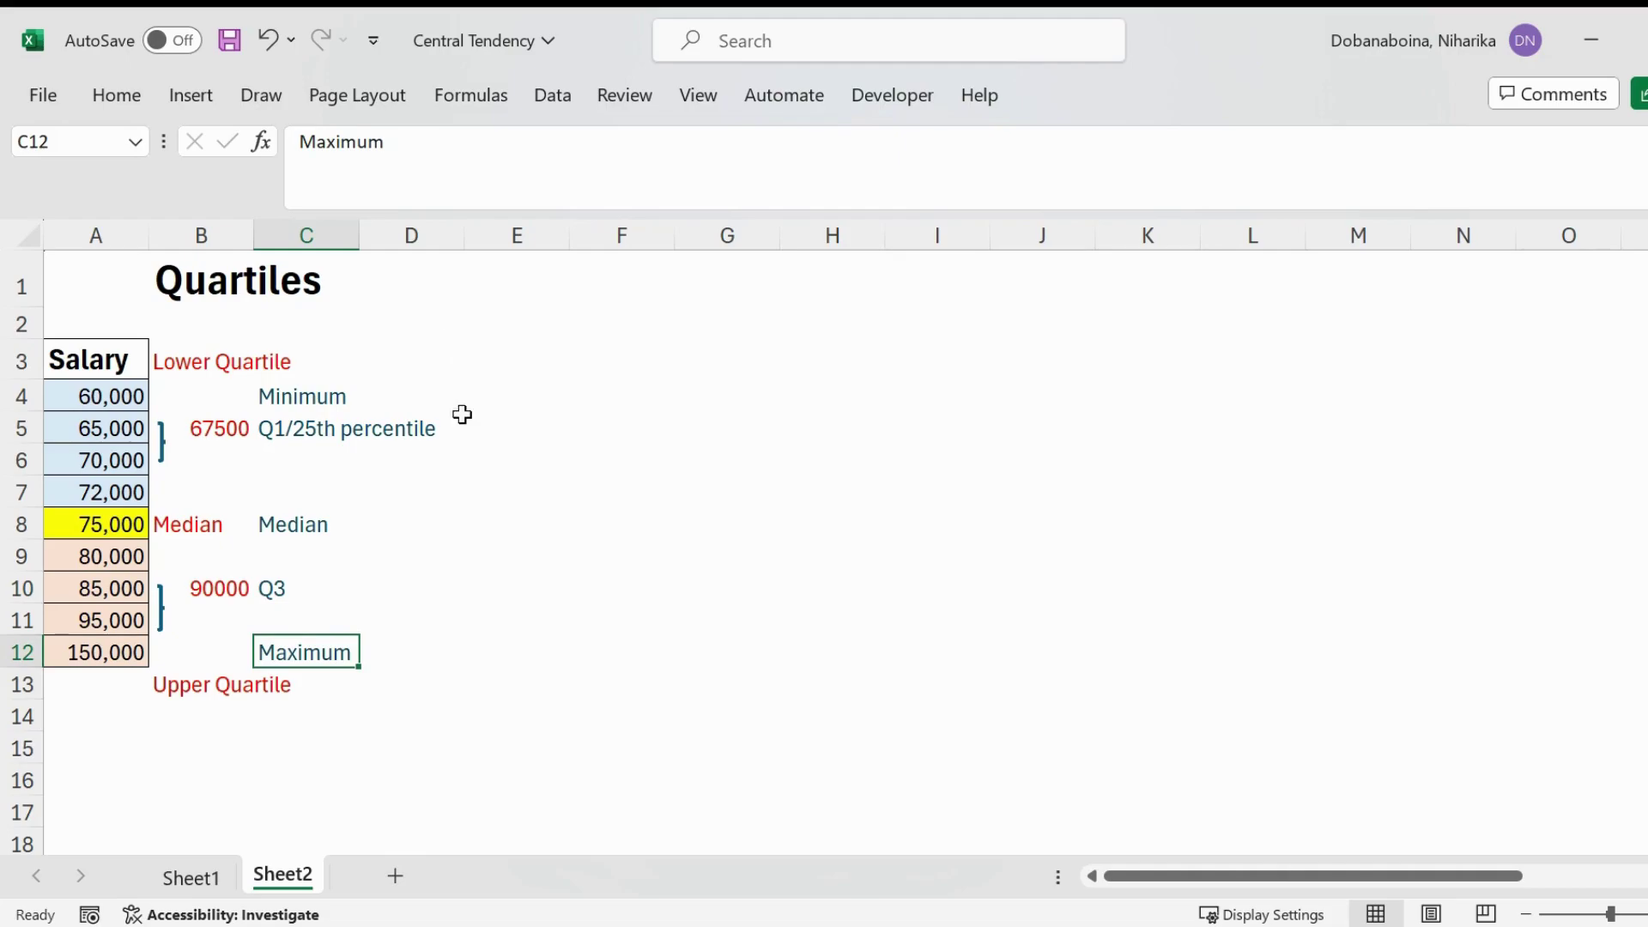
pyautogui.click(507, 365)
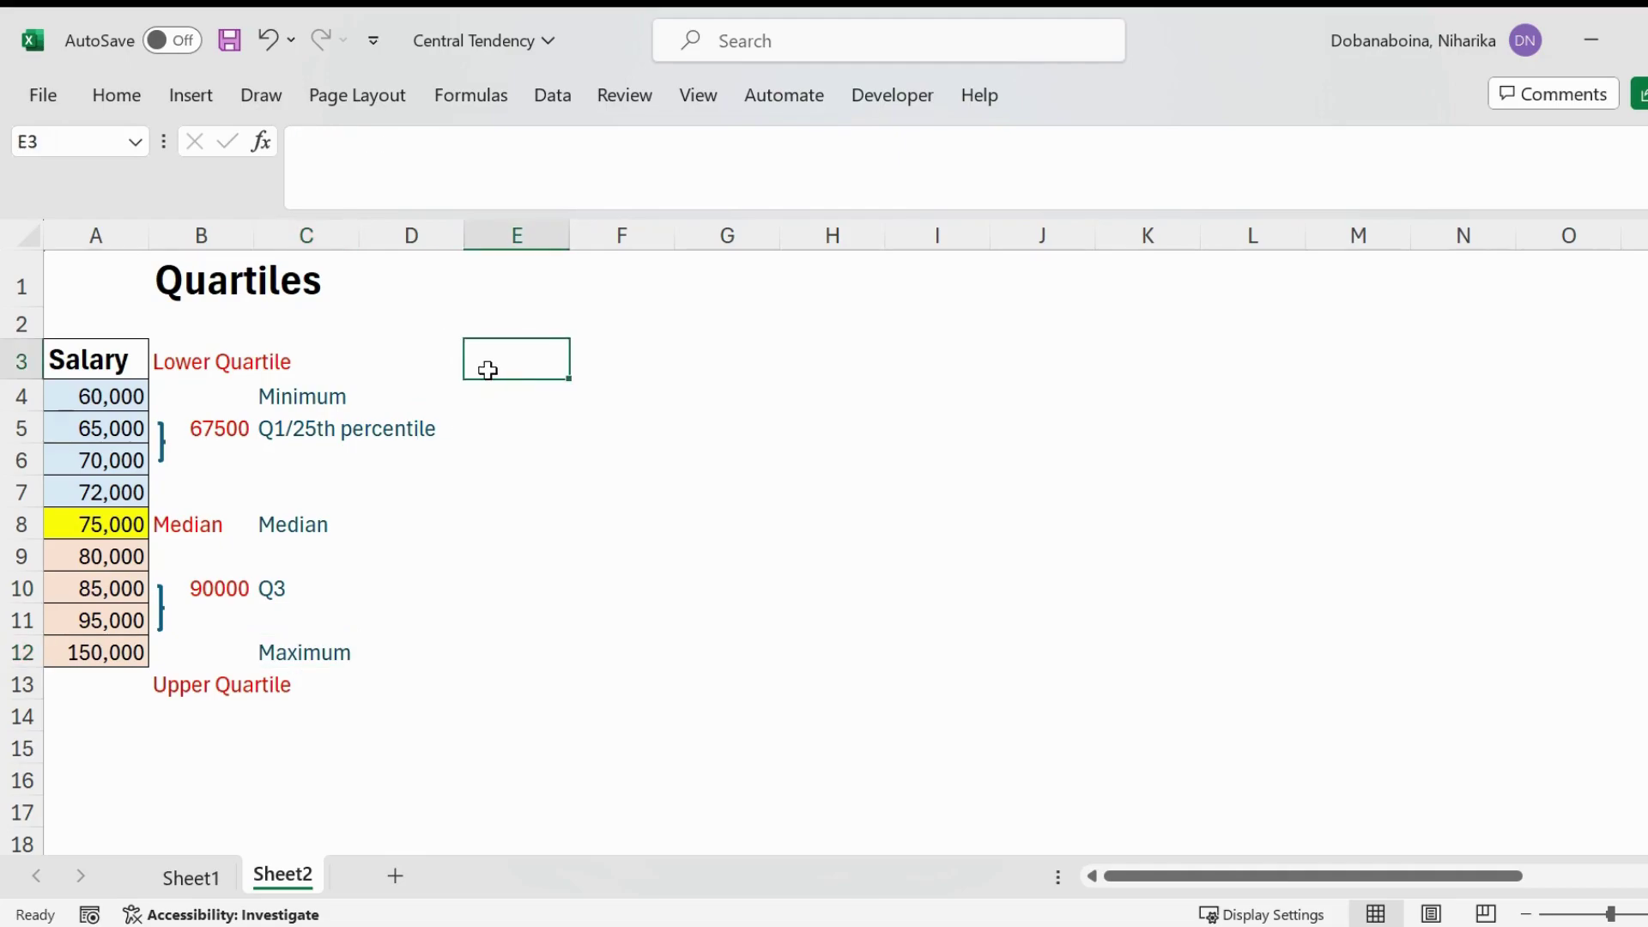
pyautogui.write('Five-Number Summary')
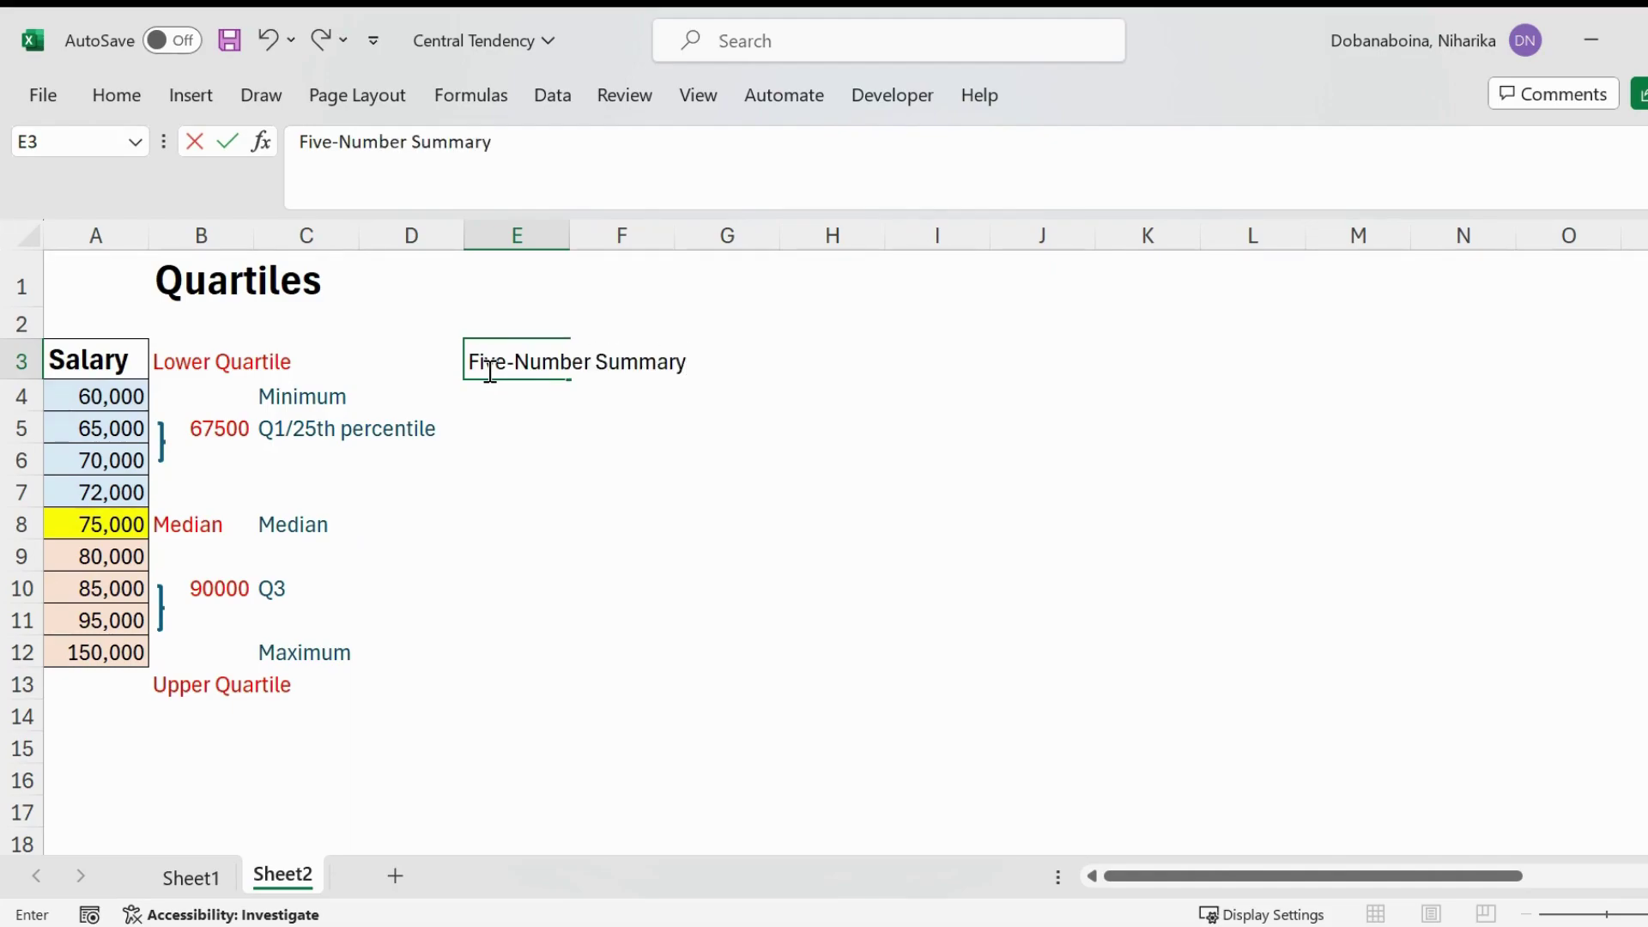
pyautogui.press('Return')
pyautogui.click(574, 362)
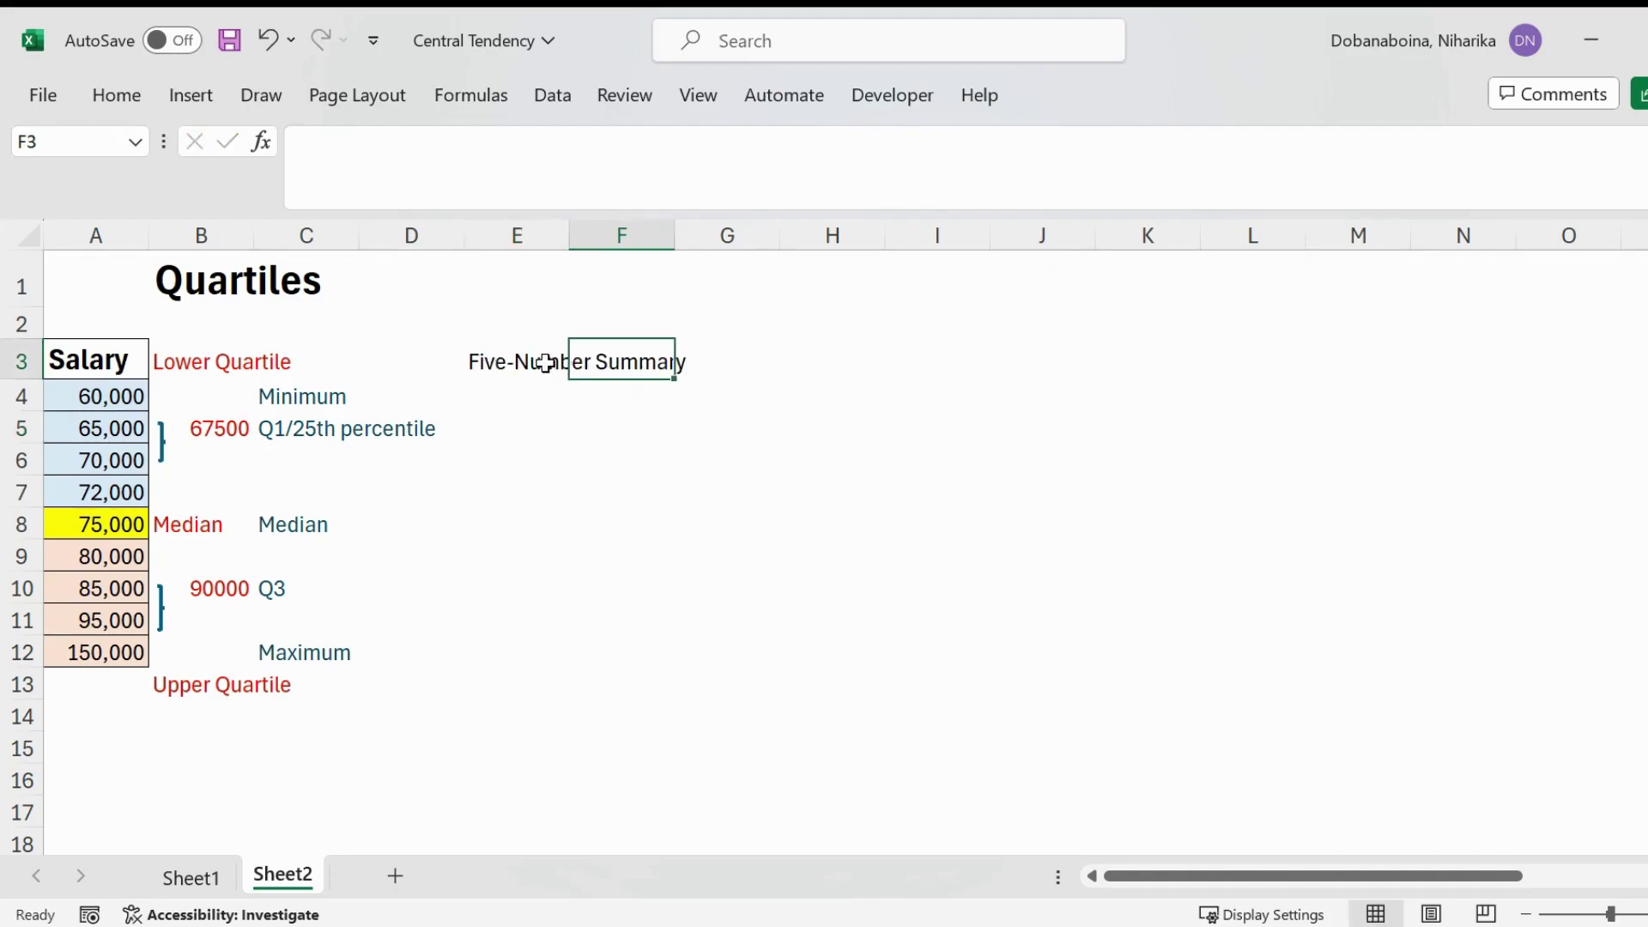
pyautogui.click(546, 364)
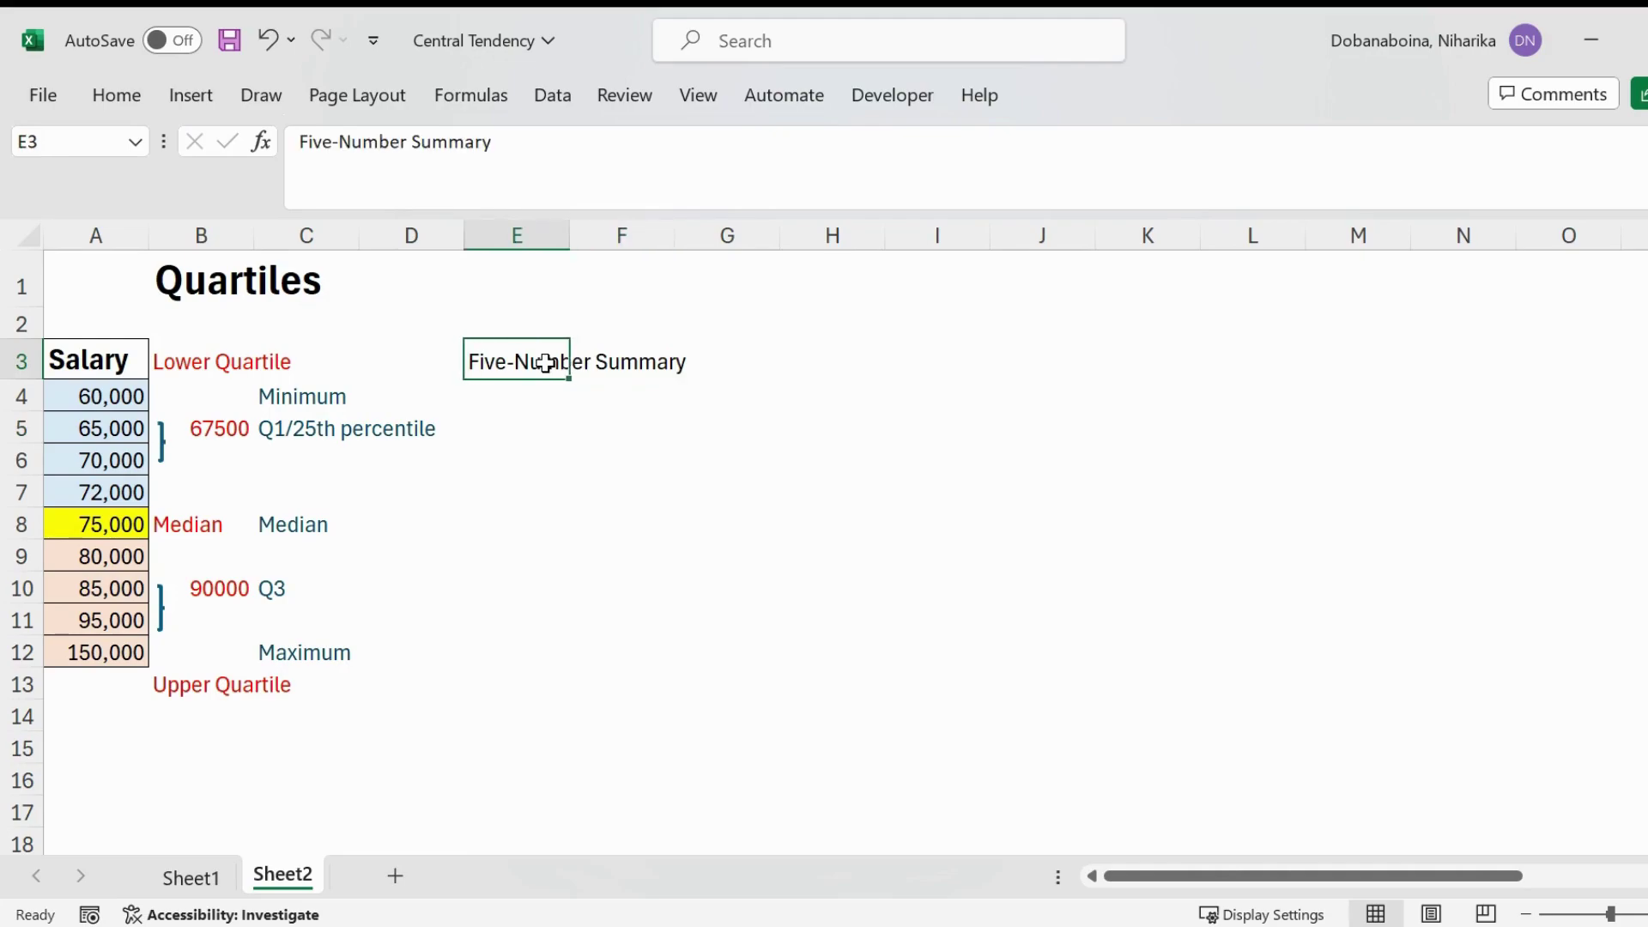
# - Examine the five-number summary labels in column C in order, from Minimum through Q1, Median and Q3 to Maximum
pyautogui.click(306, 400)
pyautogui.click(311, 429)
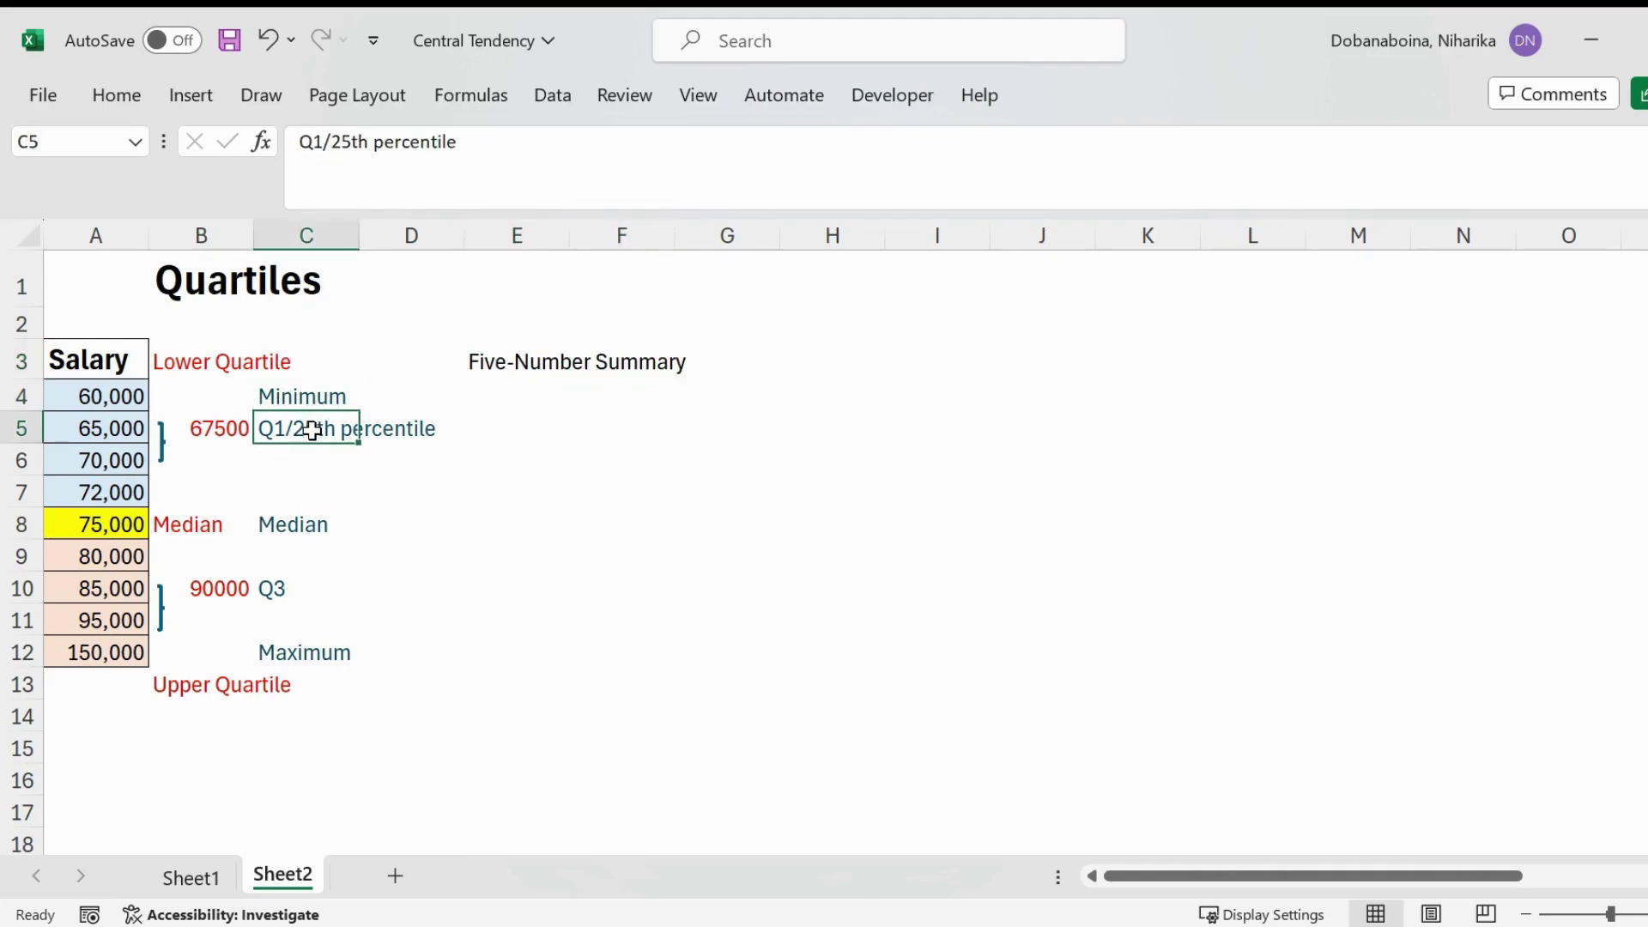
pyautogui.click(311, 521)
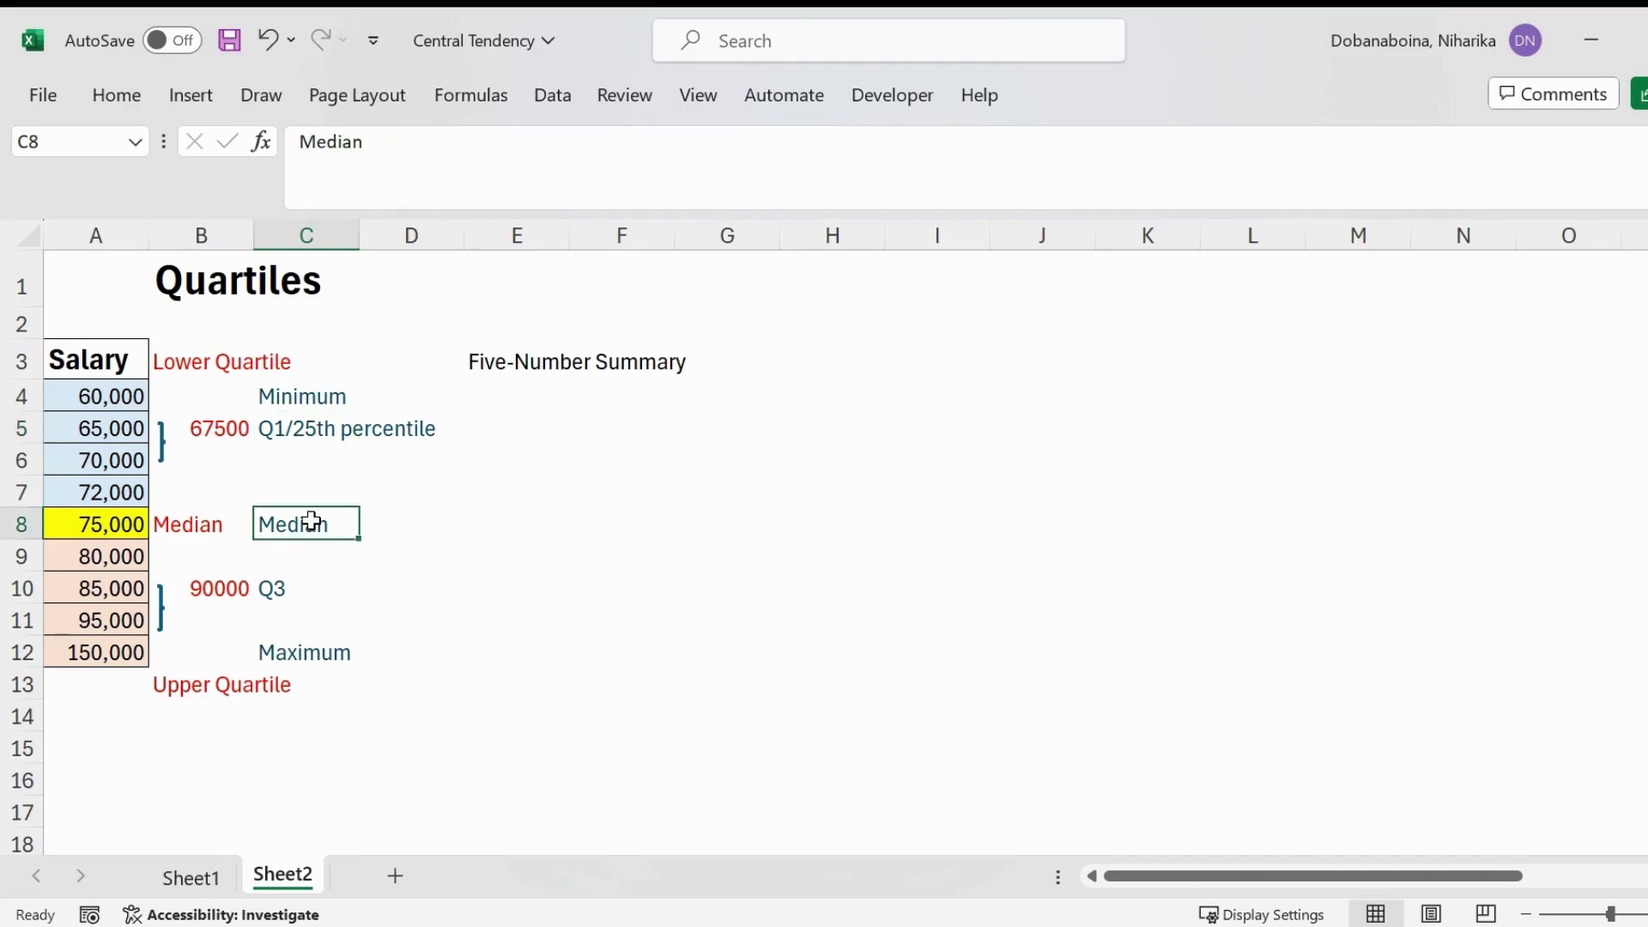
pyautogui.click(298, 592)
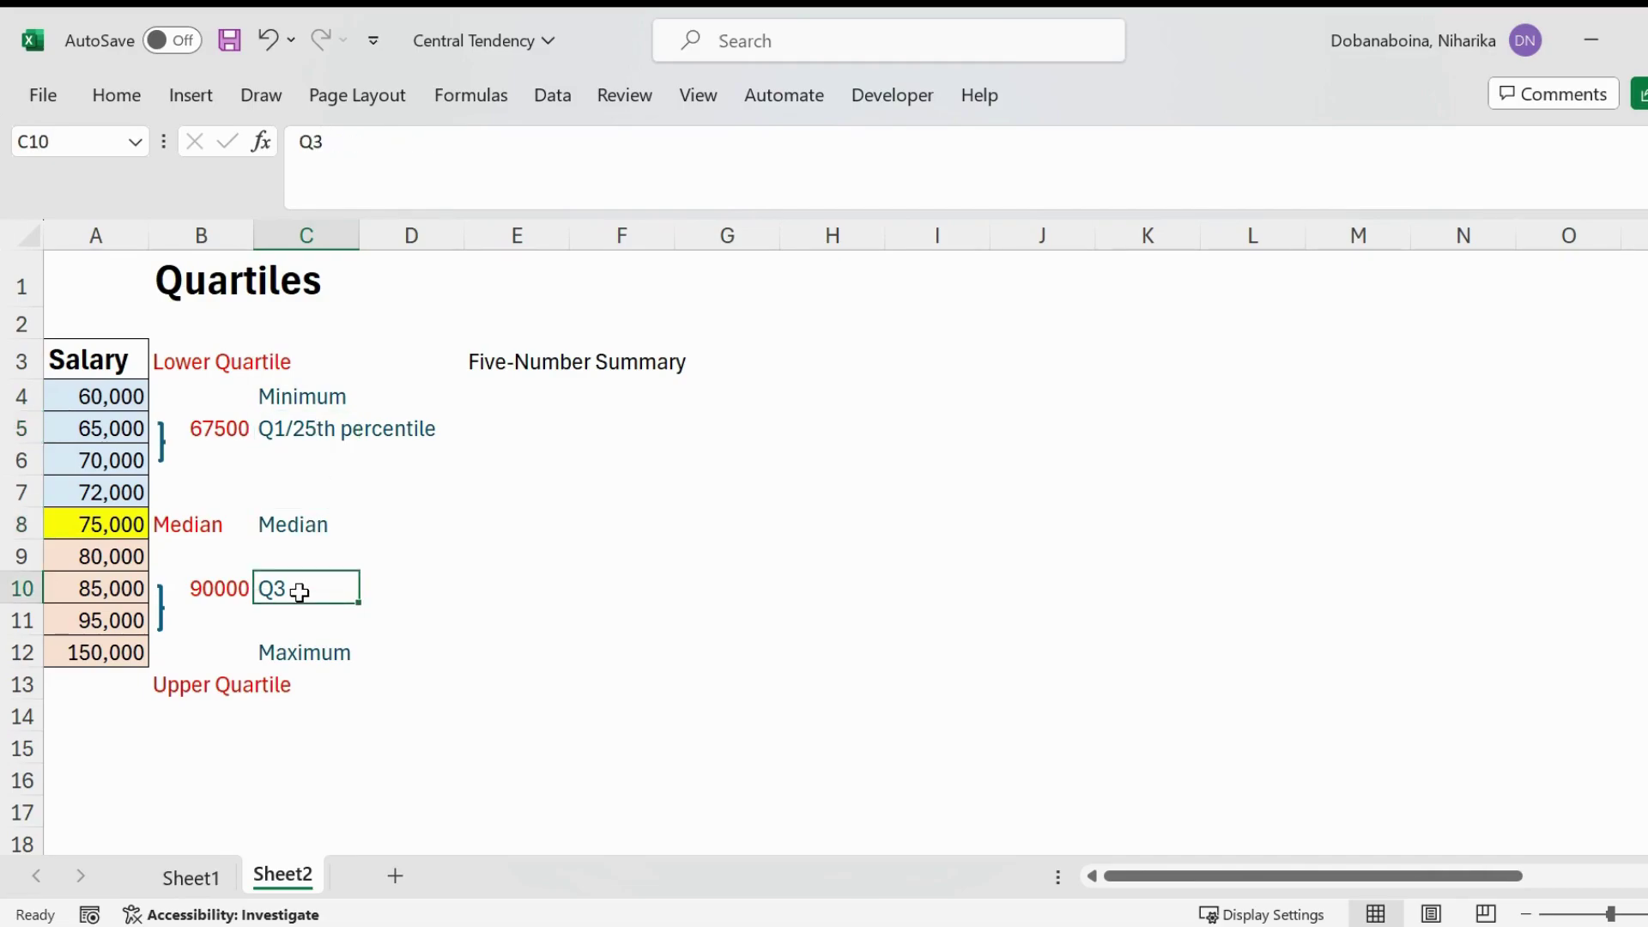
pyautogui.click(299, 657)
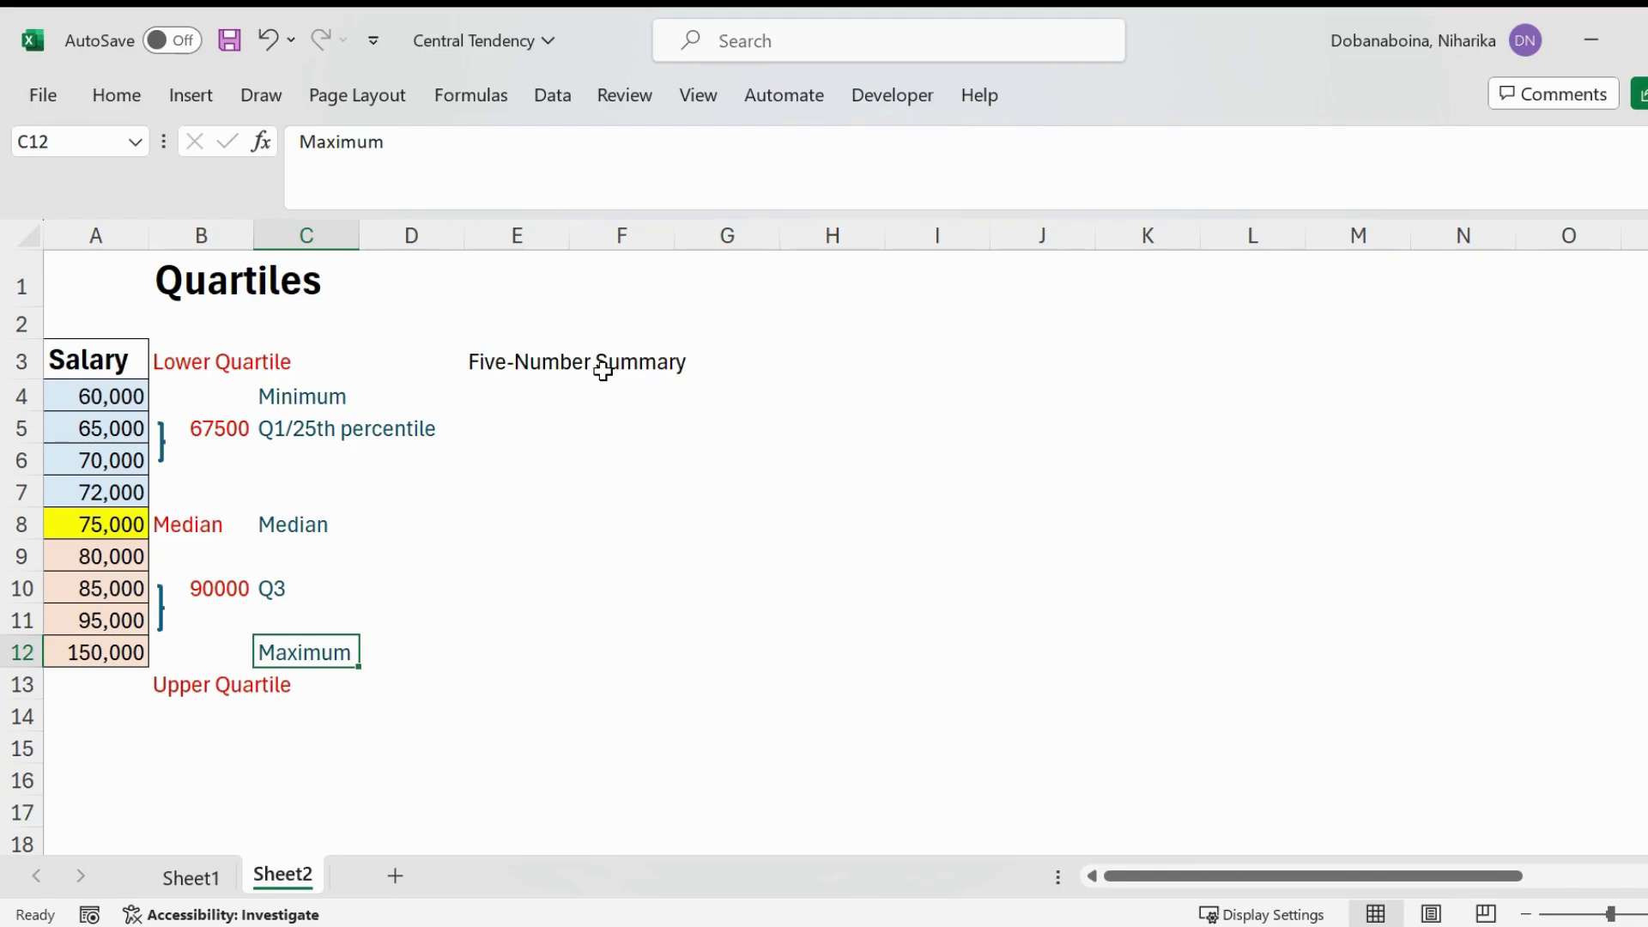
# - Insert a Box and Whisker chart of the salaries in A4:A12, and make the chart narrower and taller
pyautogui.moveTo(132, 396); pyautogui.dragTo(129, 650)
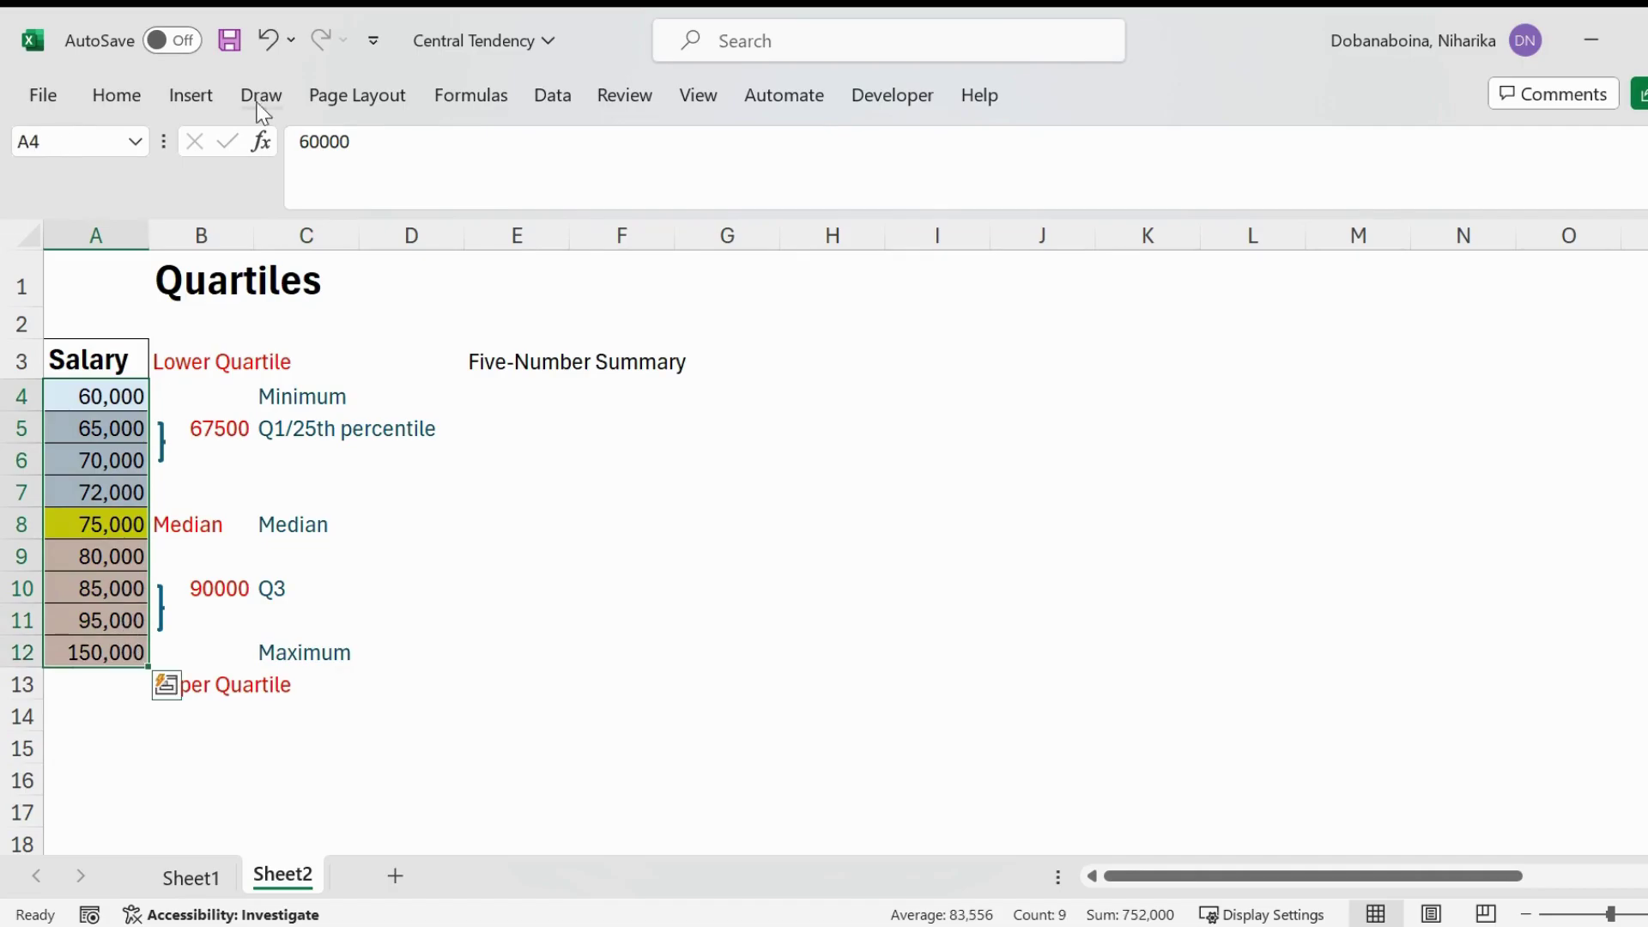
pyautogui.click(211, 99)
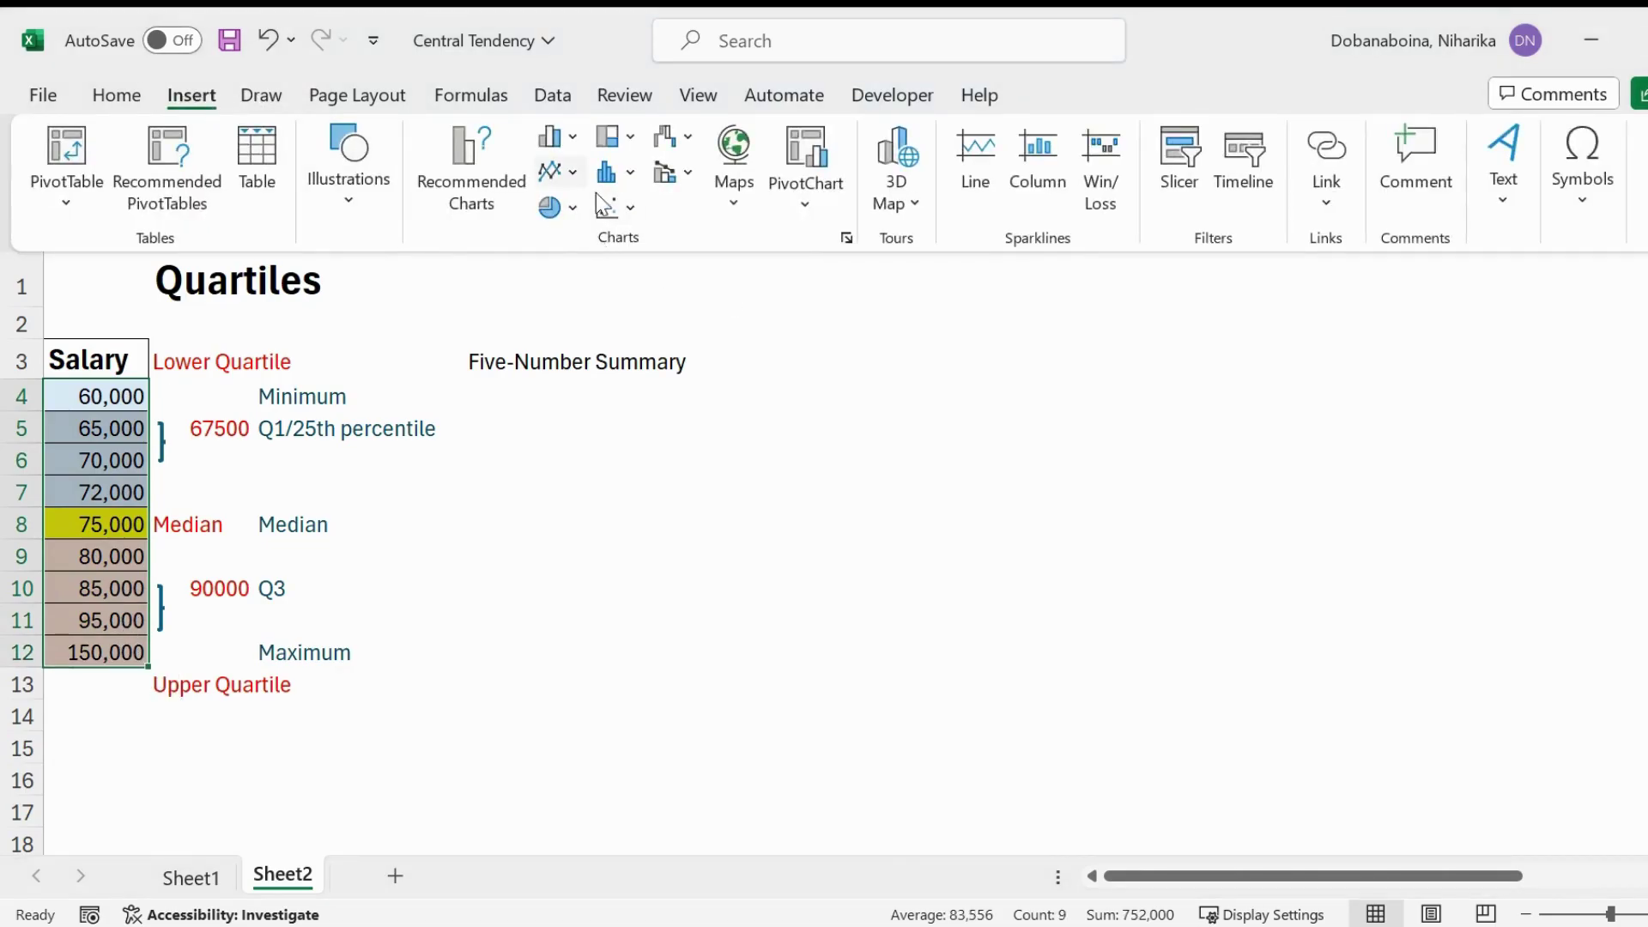
pyautogui.click(625, 173)
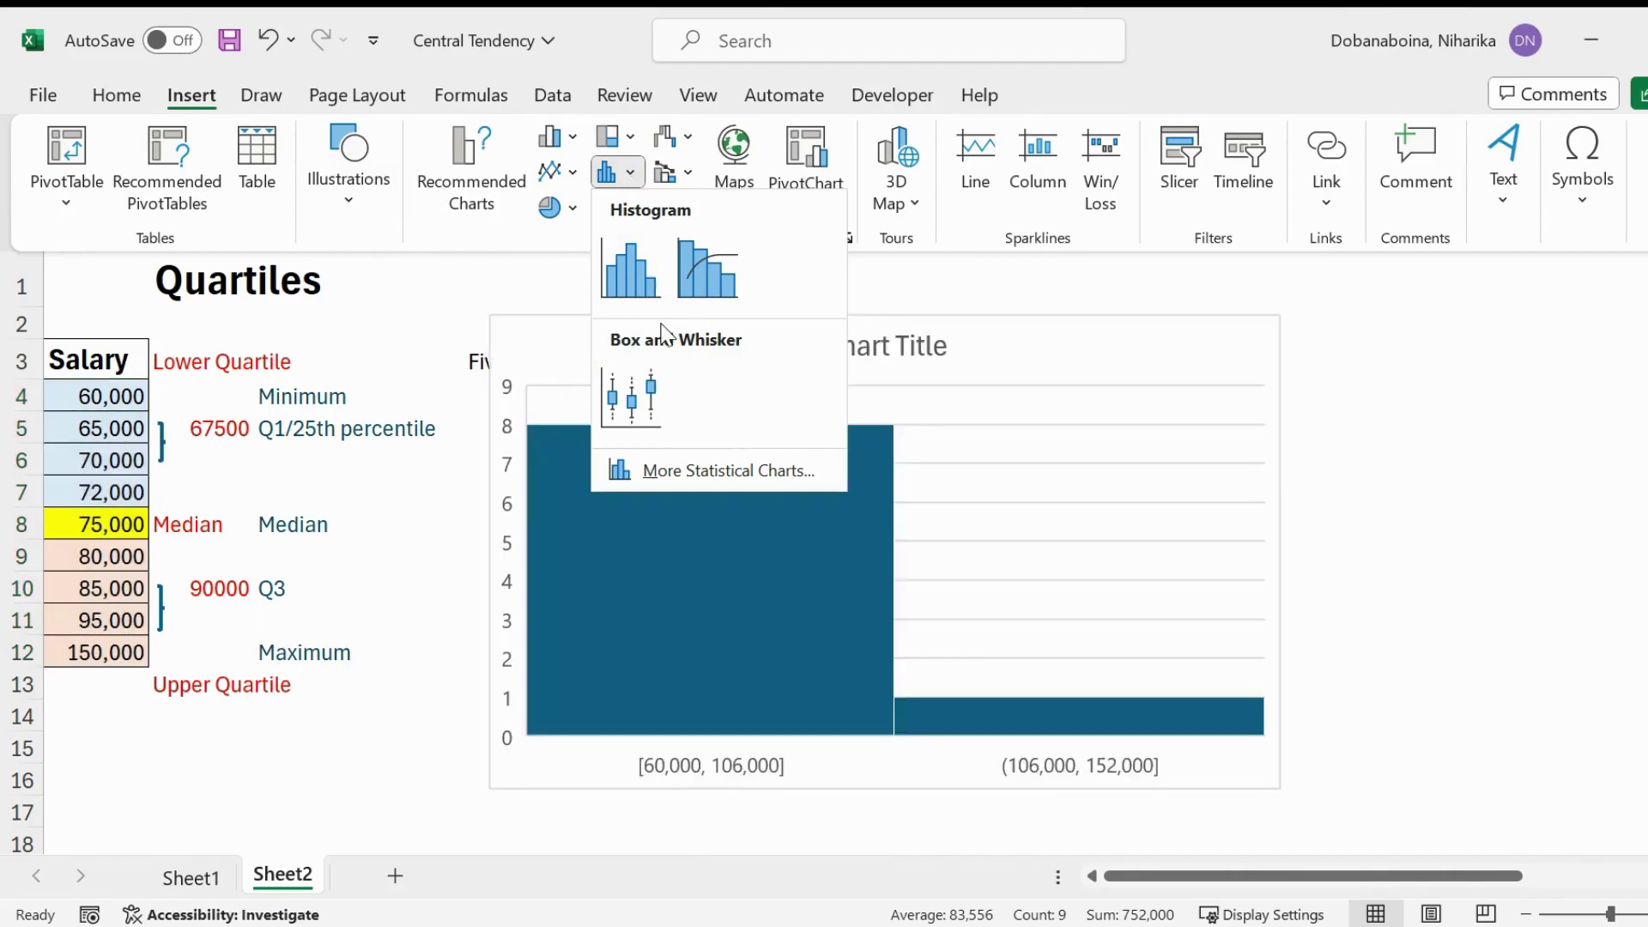
pyautogui.click(650, 412)
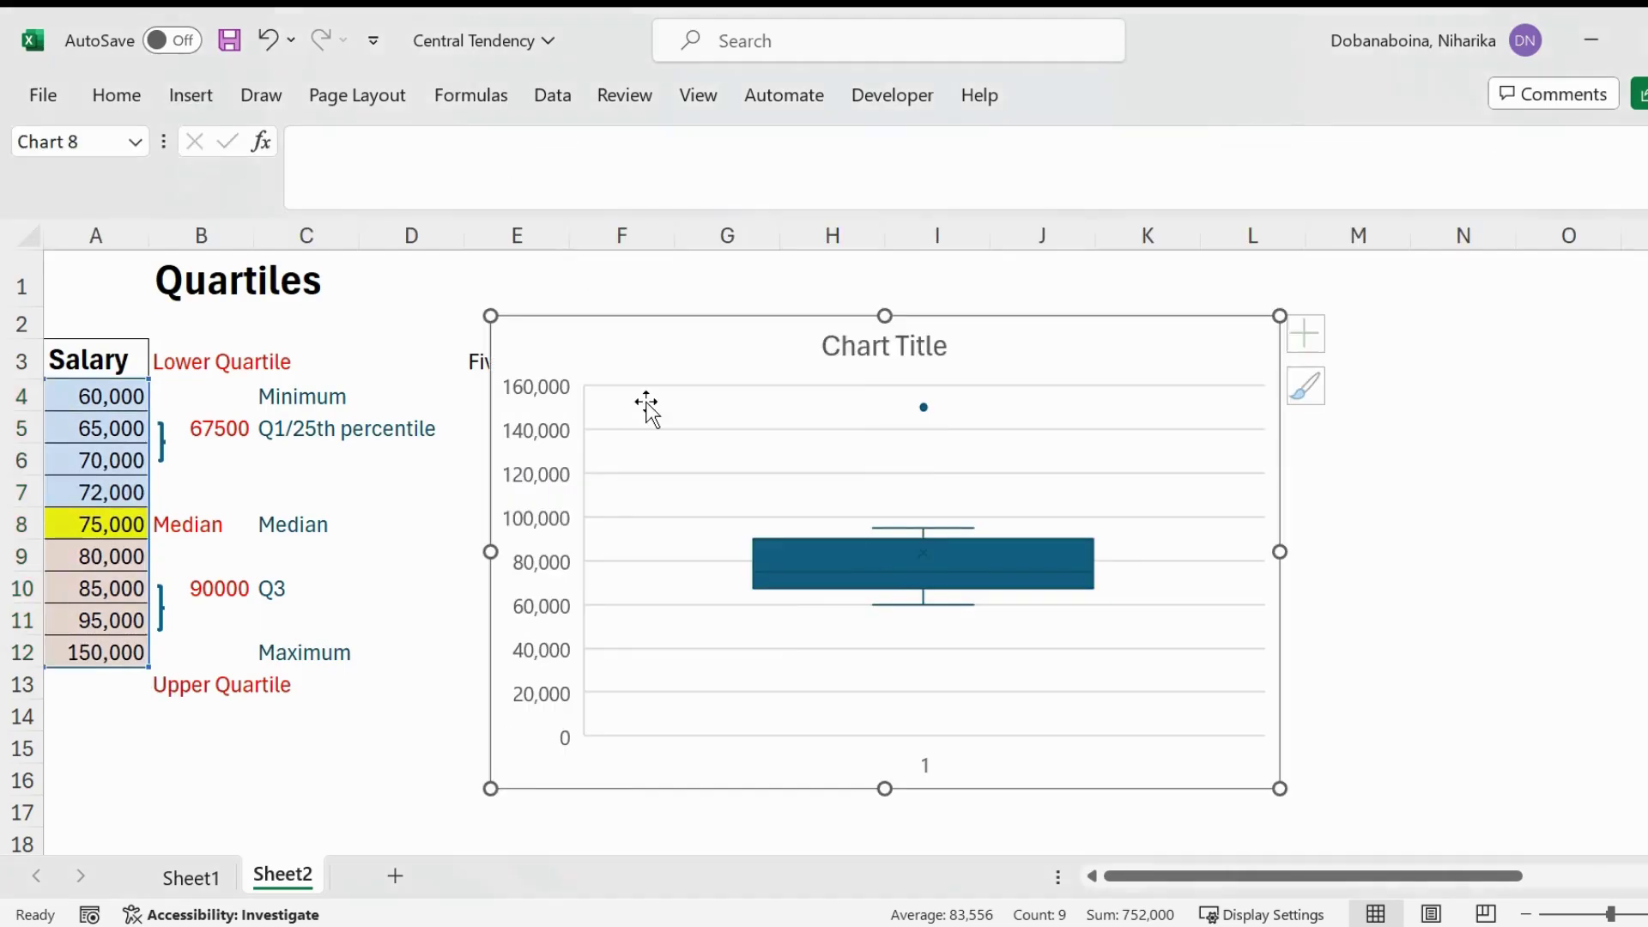
pyautogui.moveTo(1279, 554); pyautogui.dragTo(1062, 610)
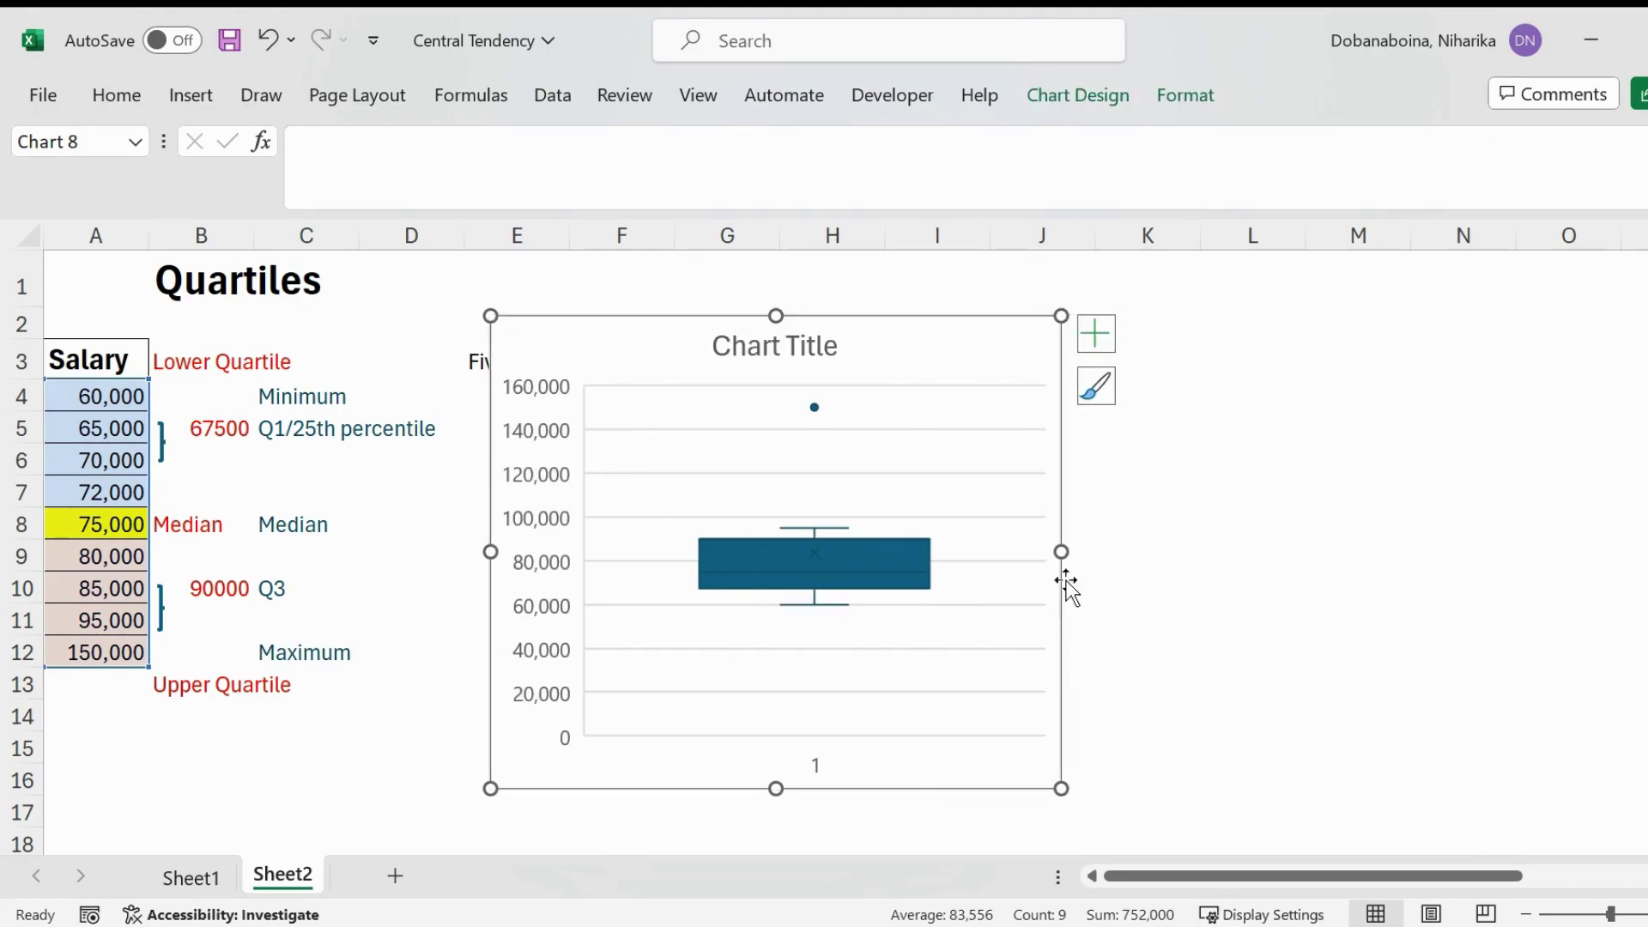
pyautogui.moveTo(788, 802); pyautogui.dragTo(788, 897)
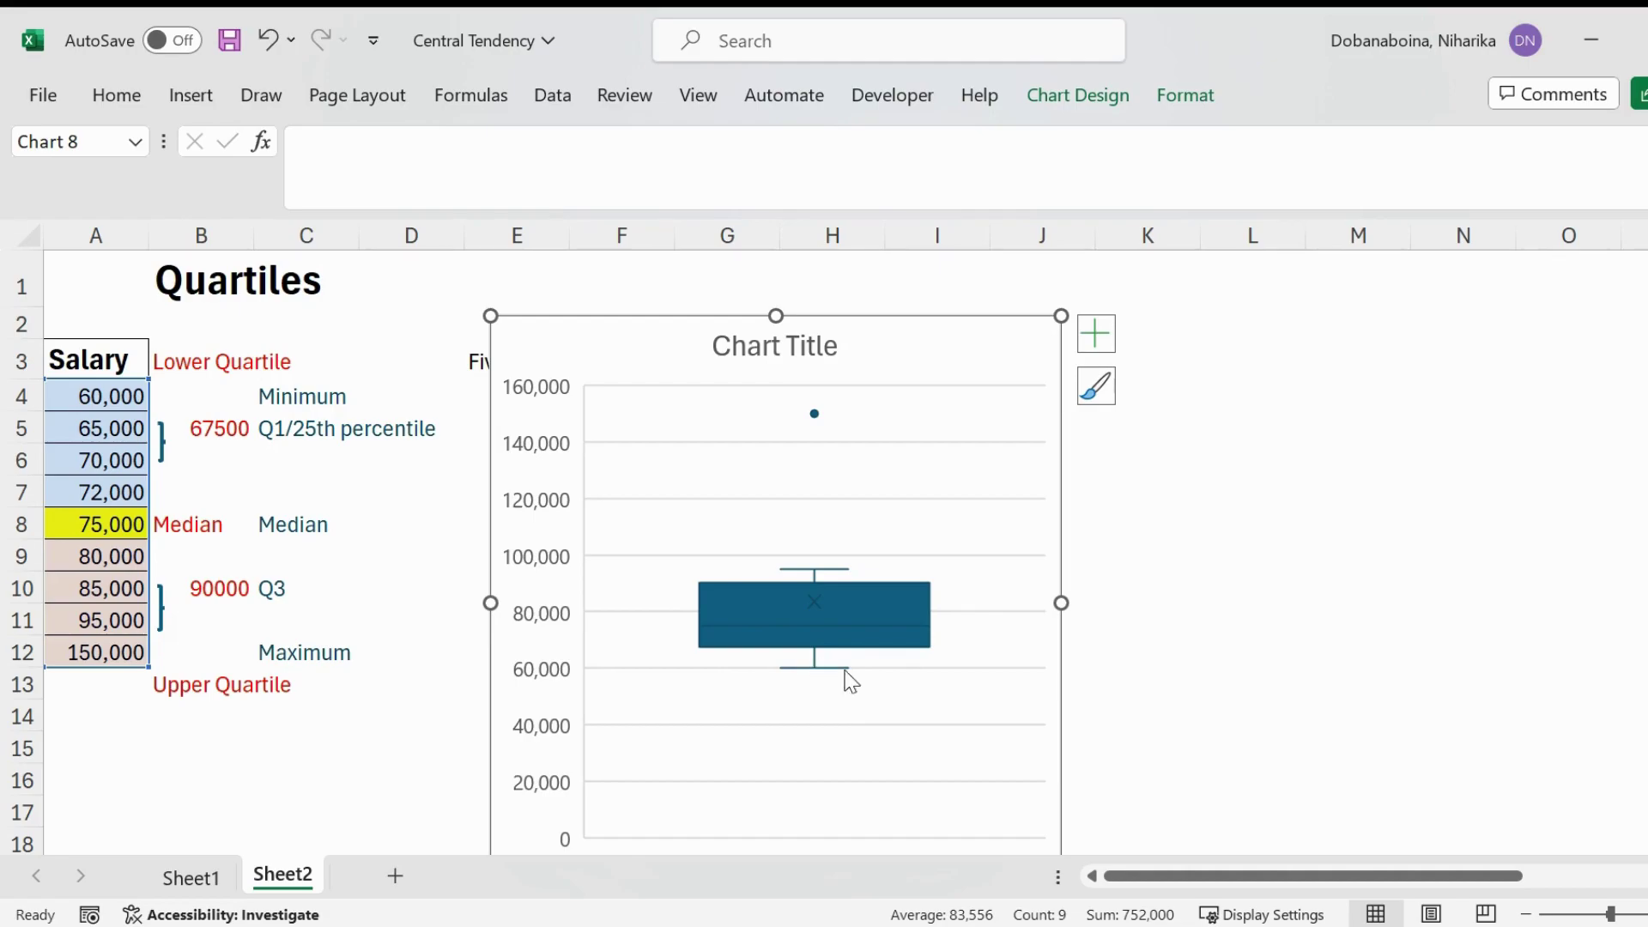
pyautogui.click(121, 398)
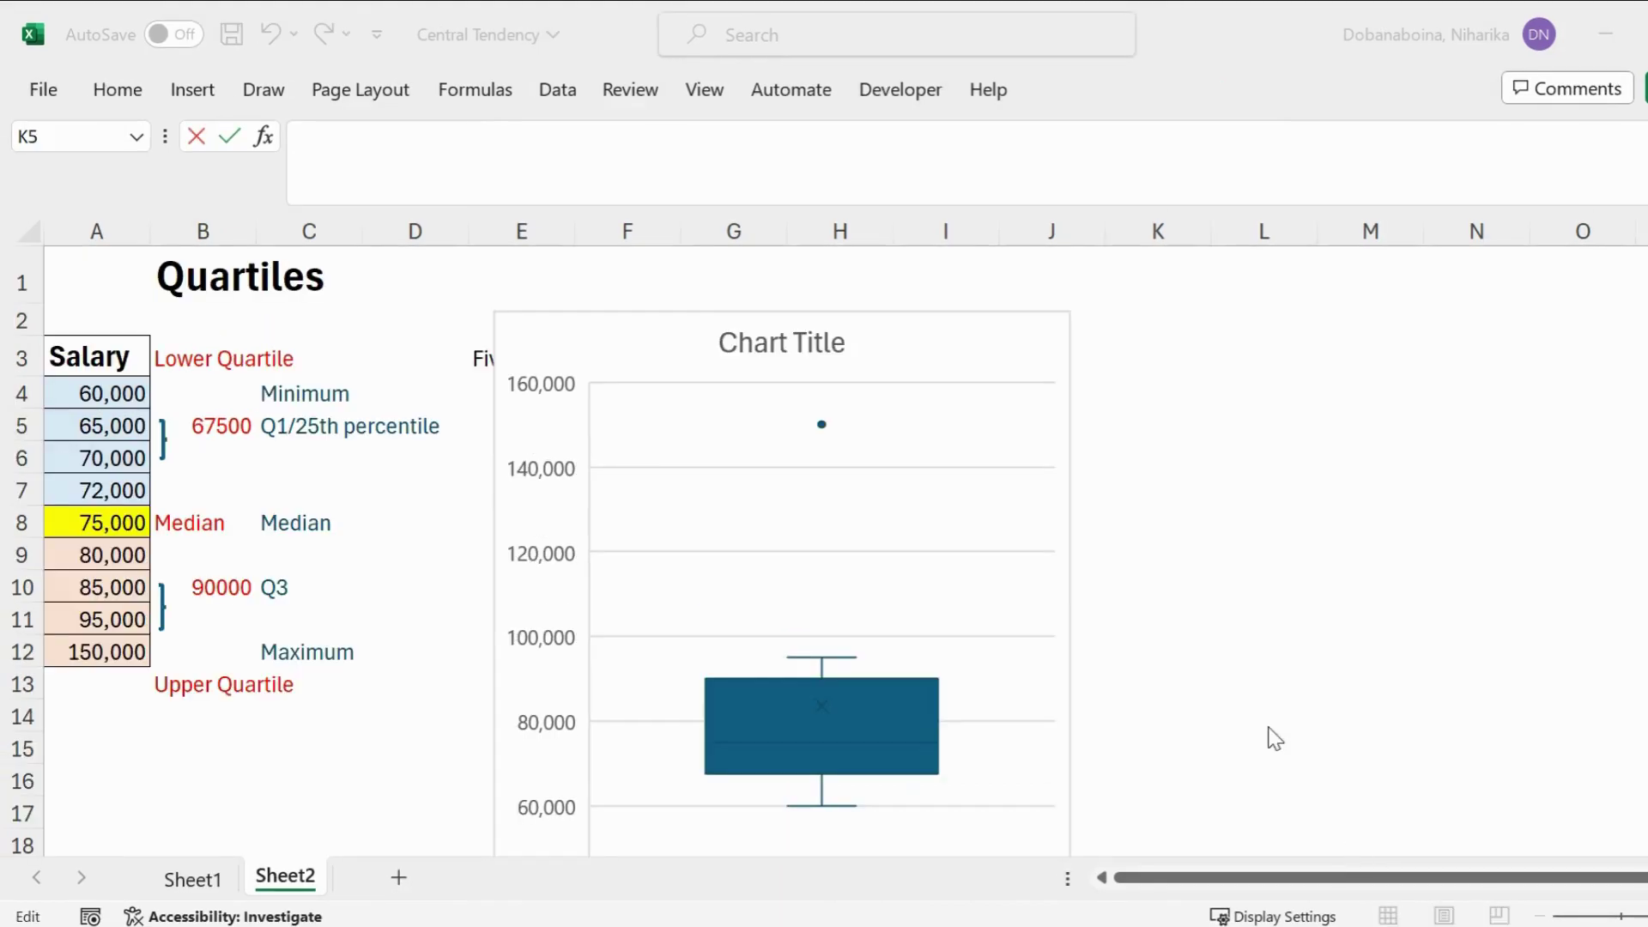
# - Enter the interquartile range definition "Inter-Quartile Range (IQR)= Q3-Q1" in K5 beside the box plot
pyautogui.click(1157, 418)
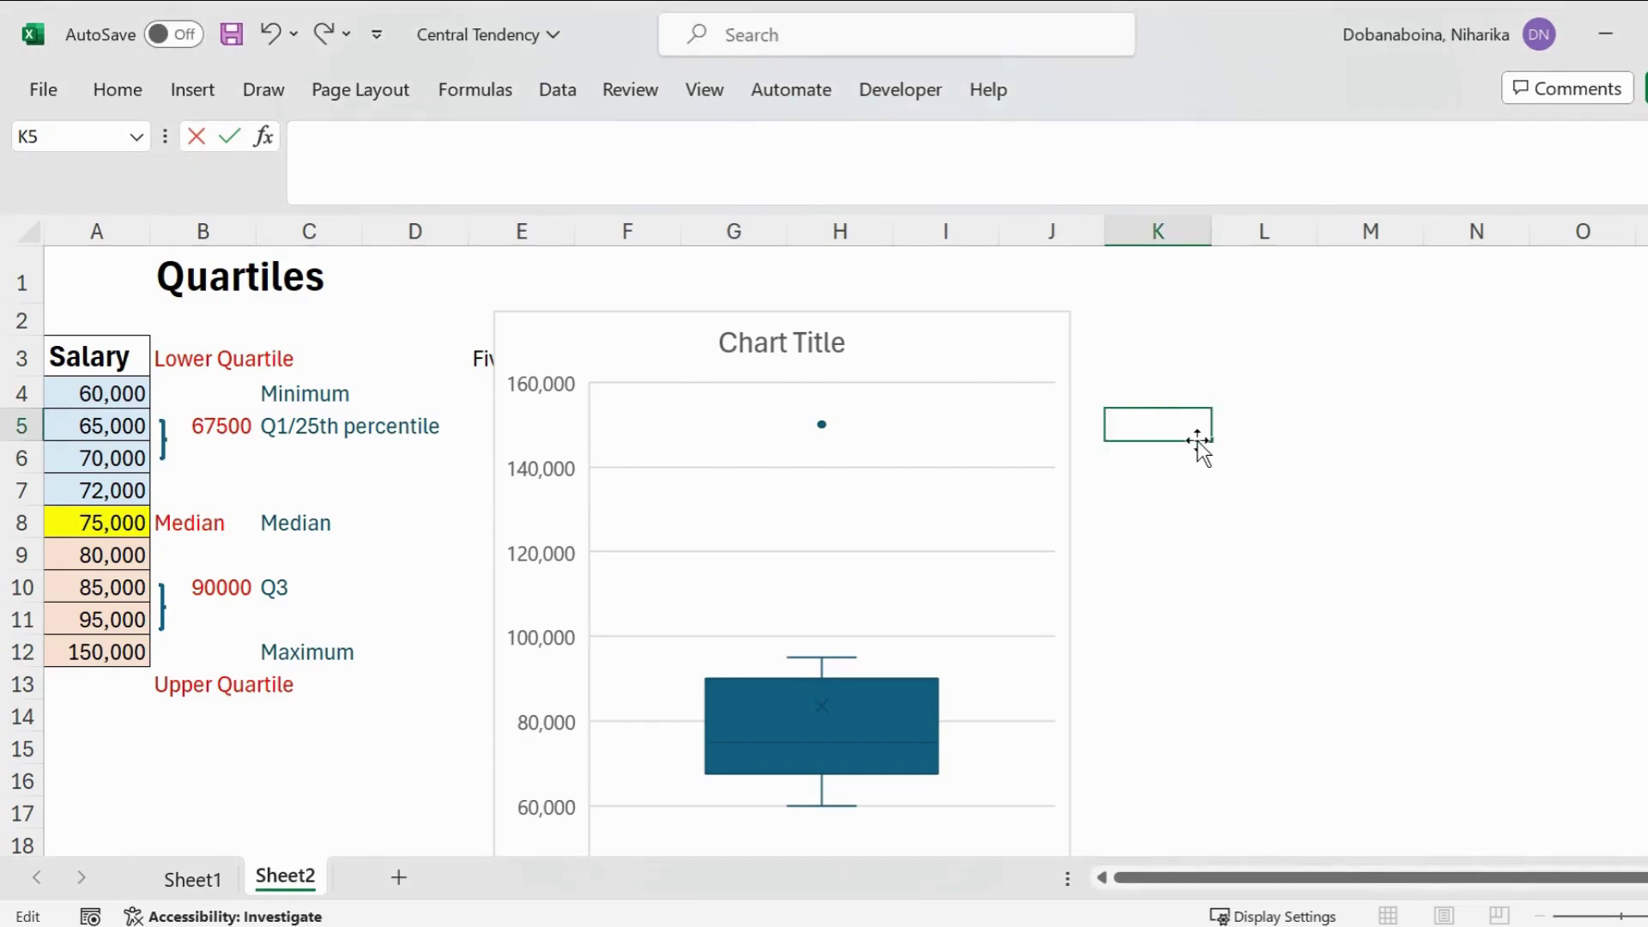
pyautogui.write('Inter-Quart')
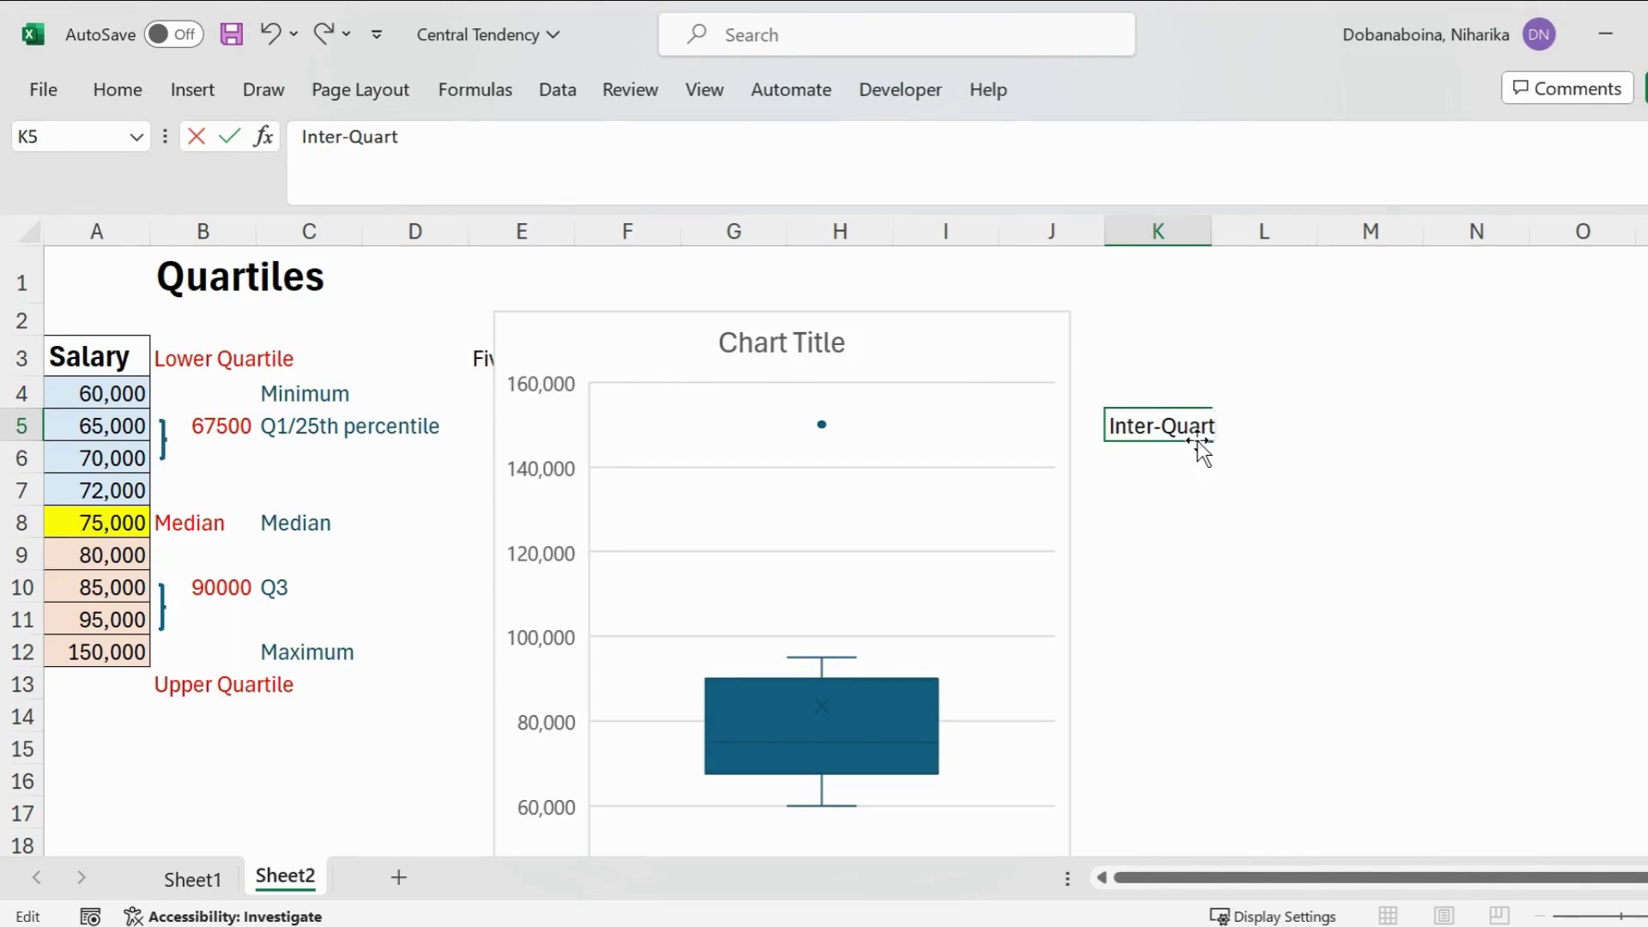
pyautogui.write('ile Range (IQR)= ')
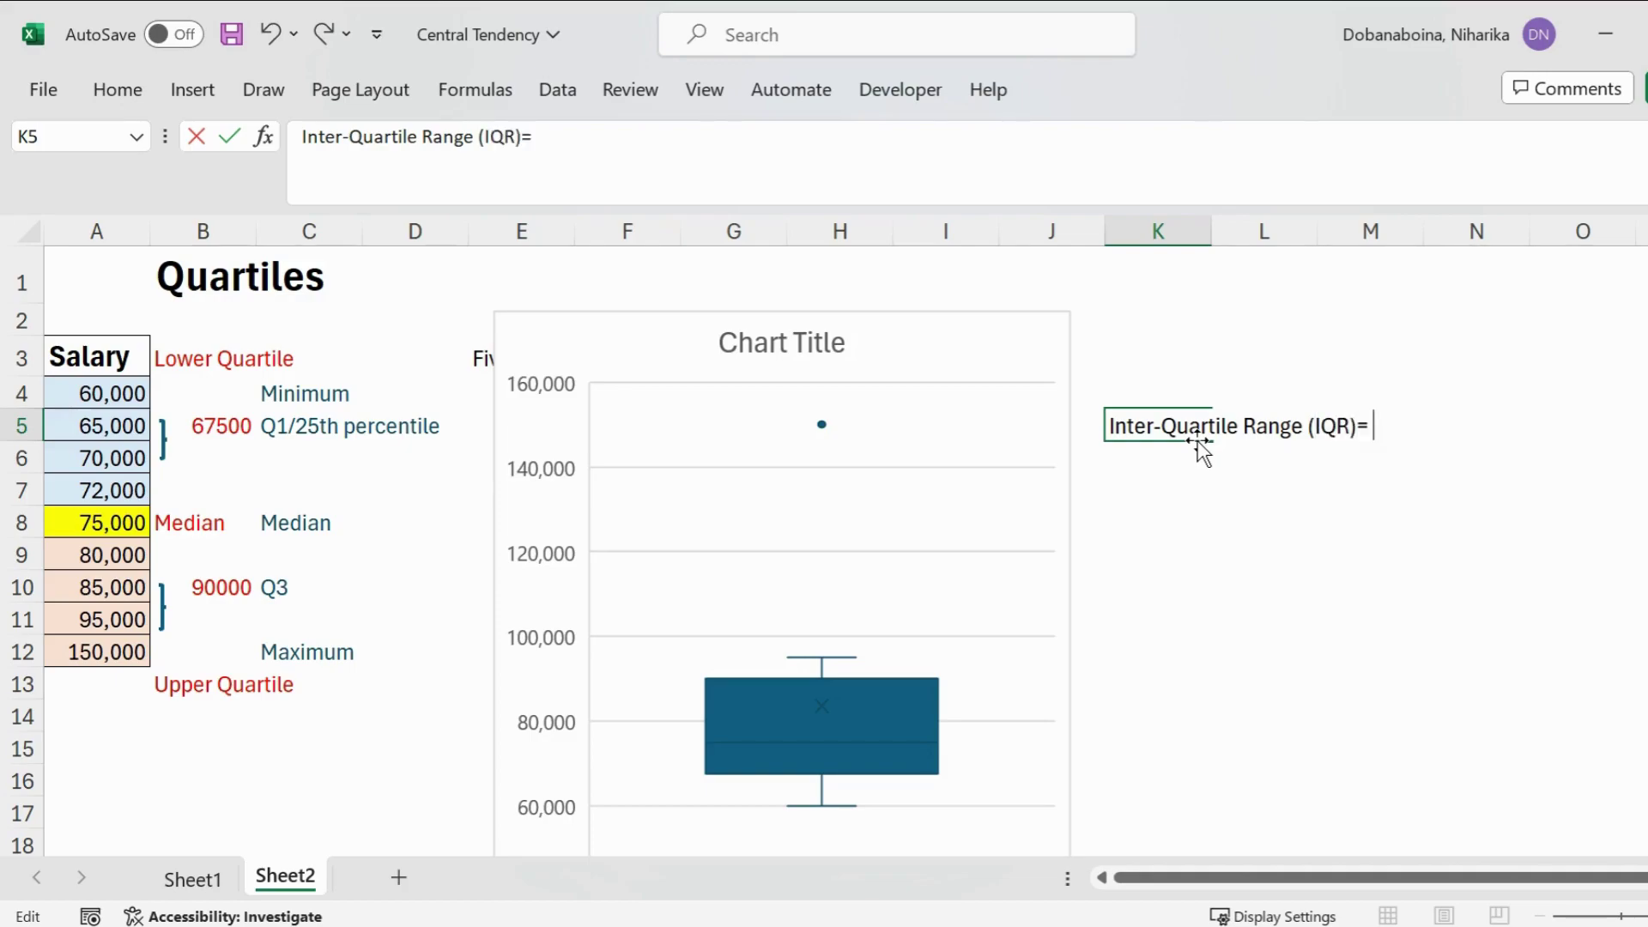
pyautogui.write('Q3-Q1')
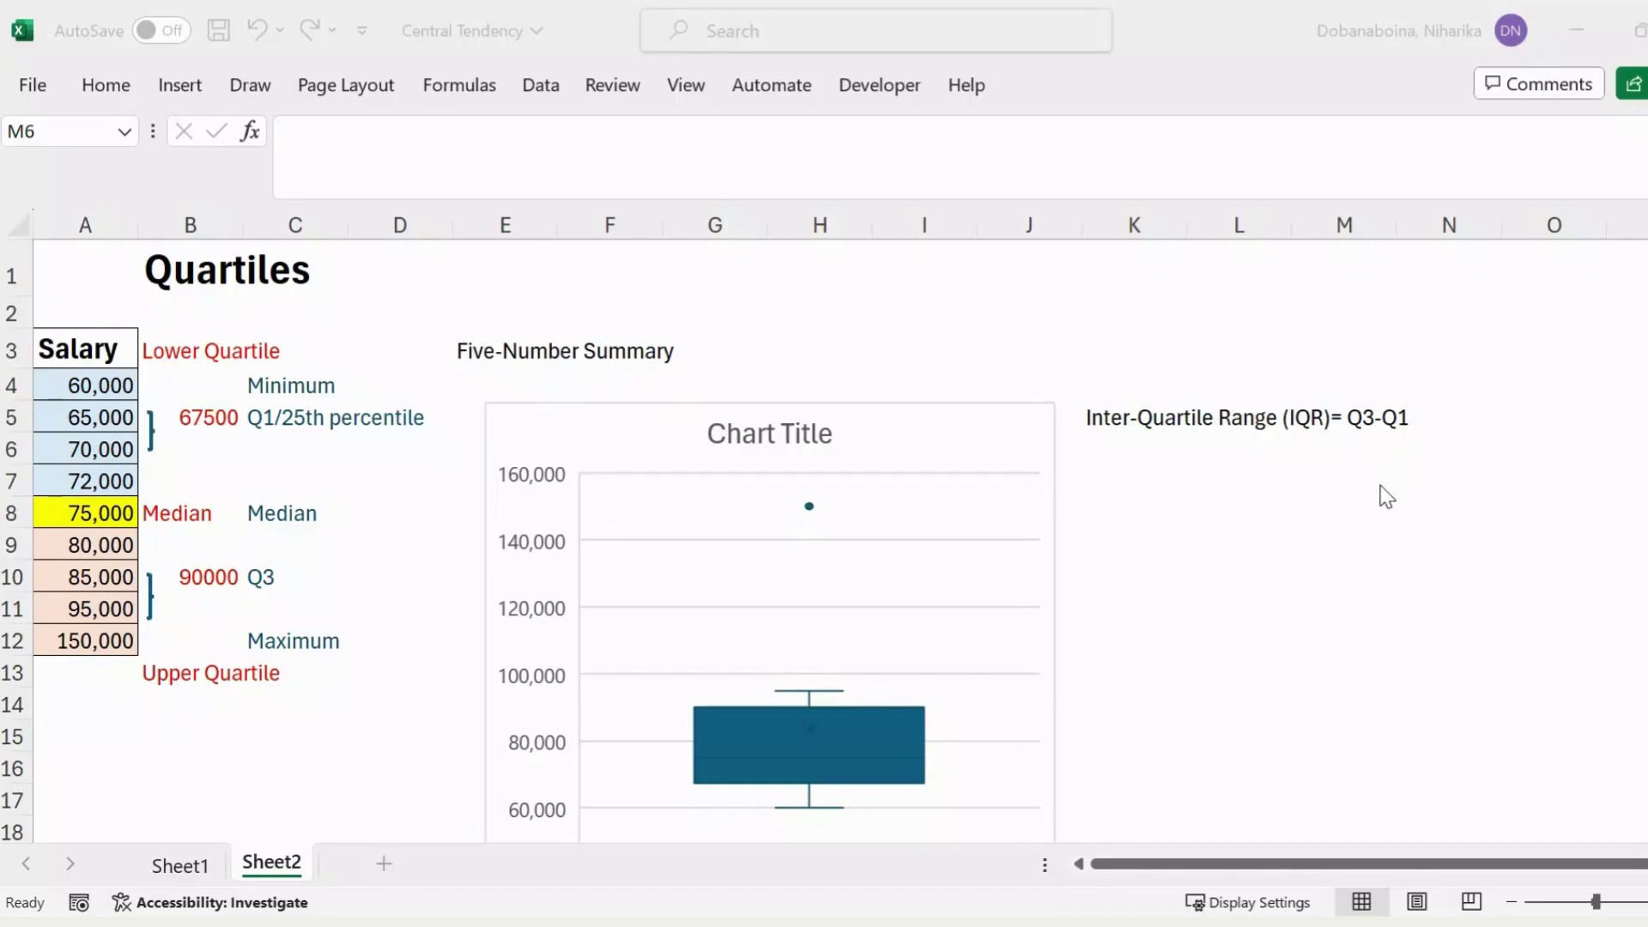
# - Calculate the interquartile range in M6 with the formula =B10-B5, subtracting Q1 from Q3
pyautogui.click(1335, 453)
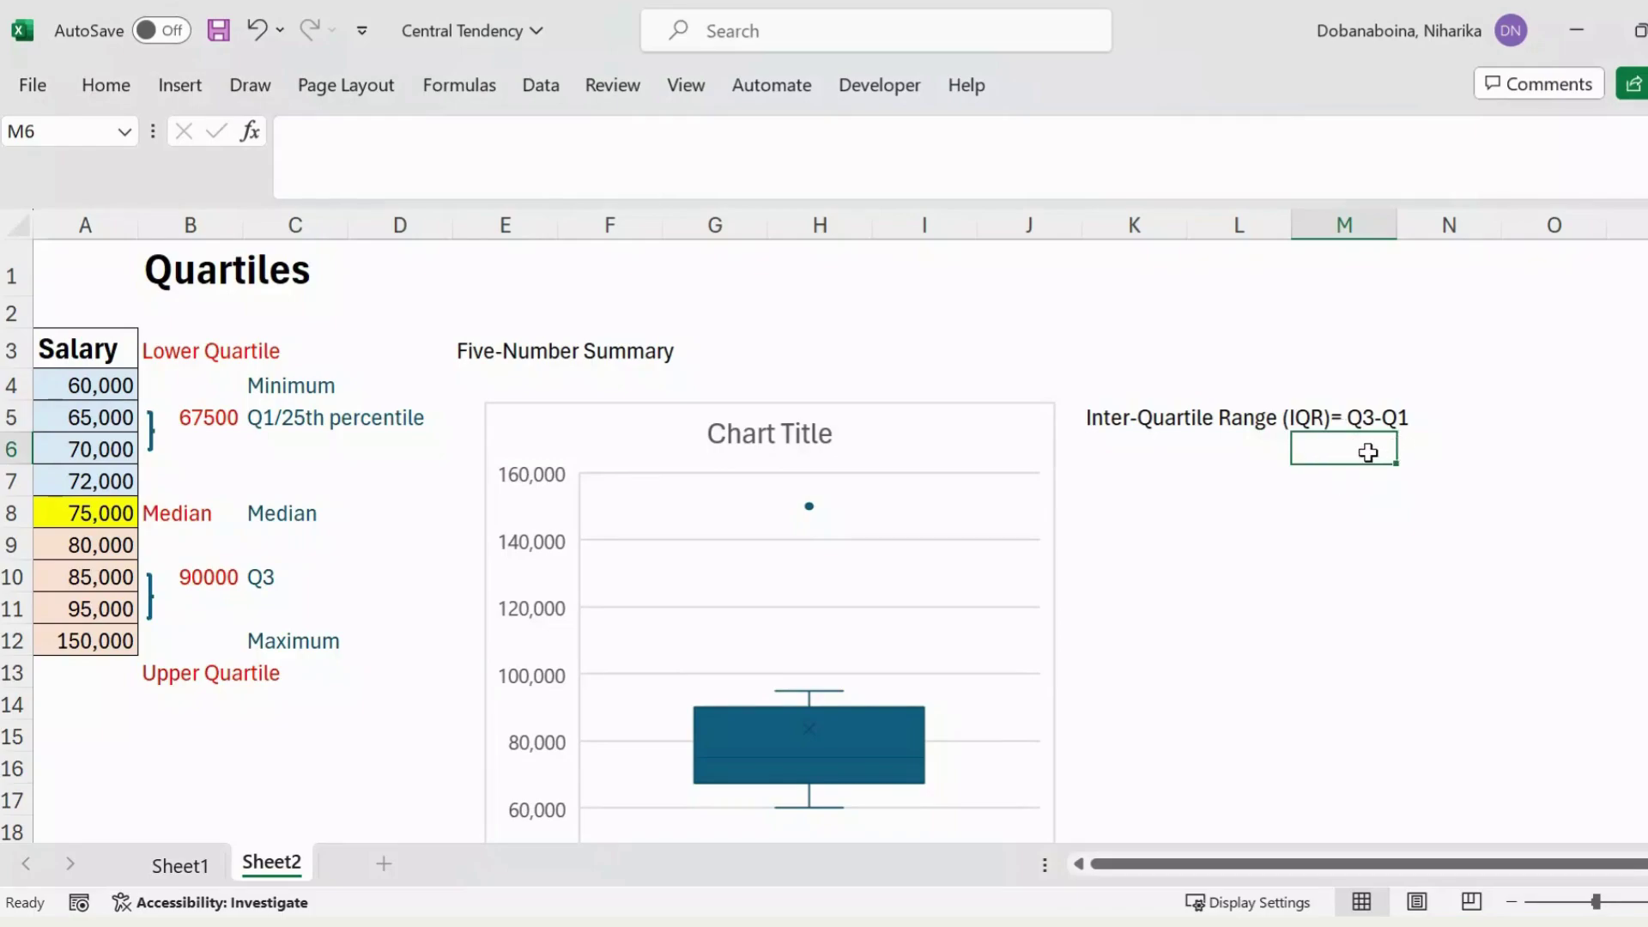
pyautogui.write('=')
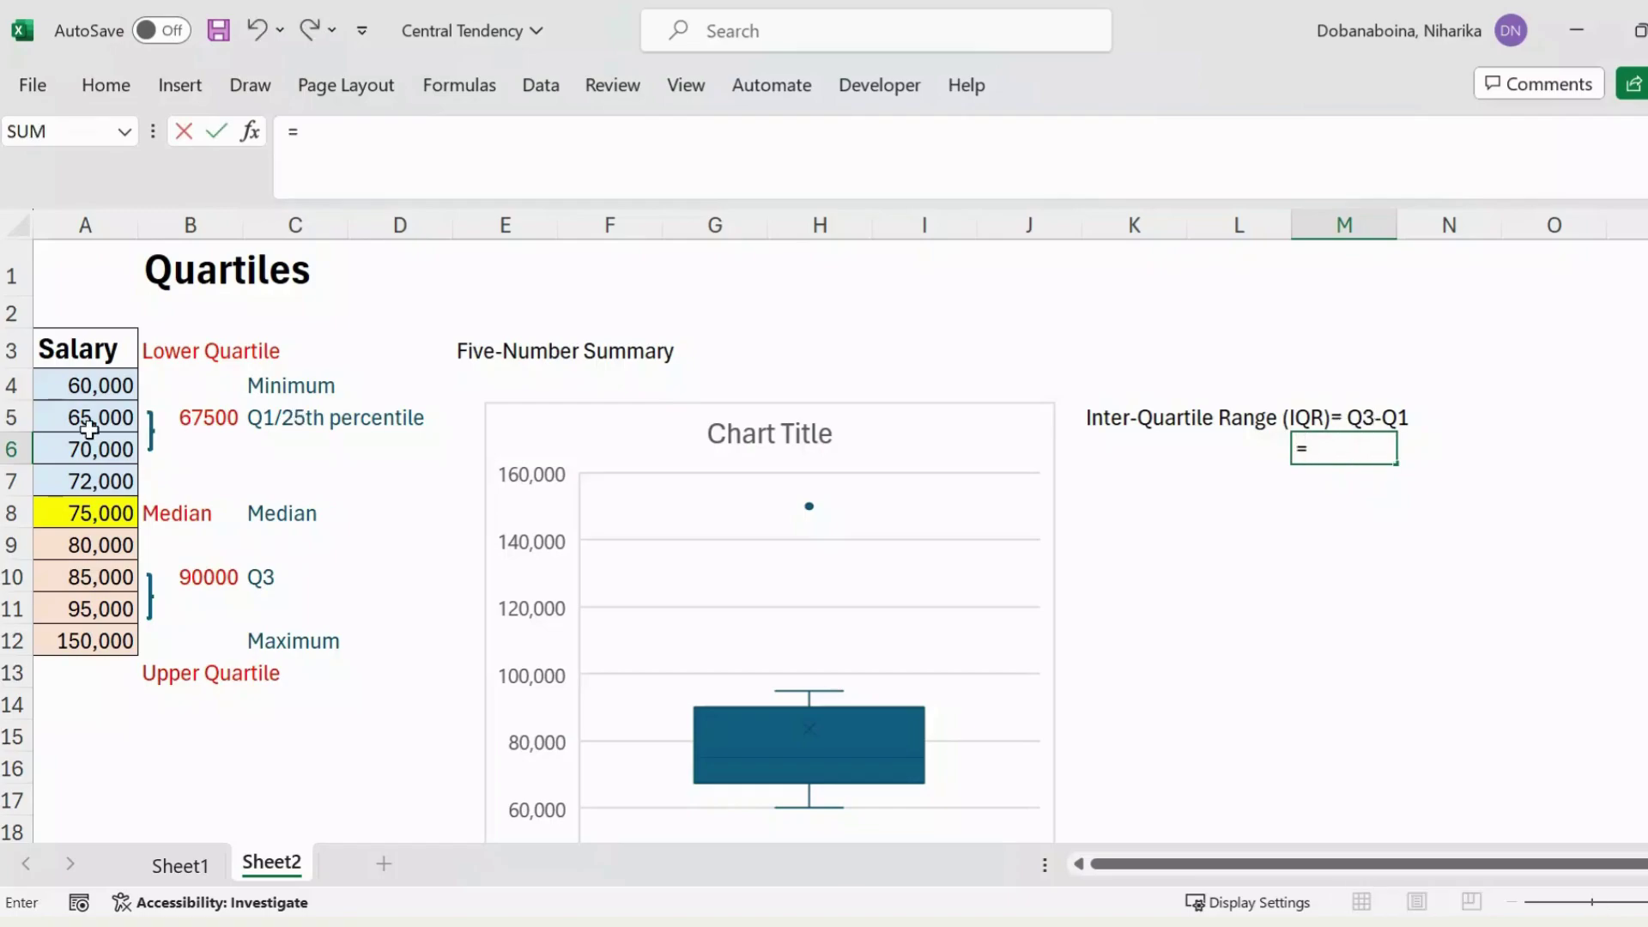
pyautogui.click(209, 575)
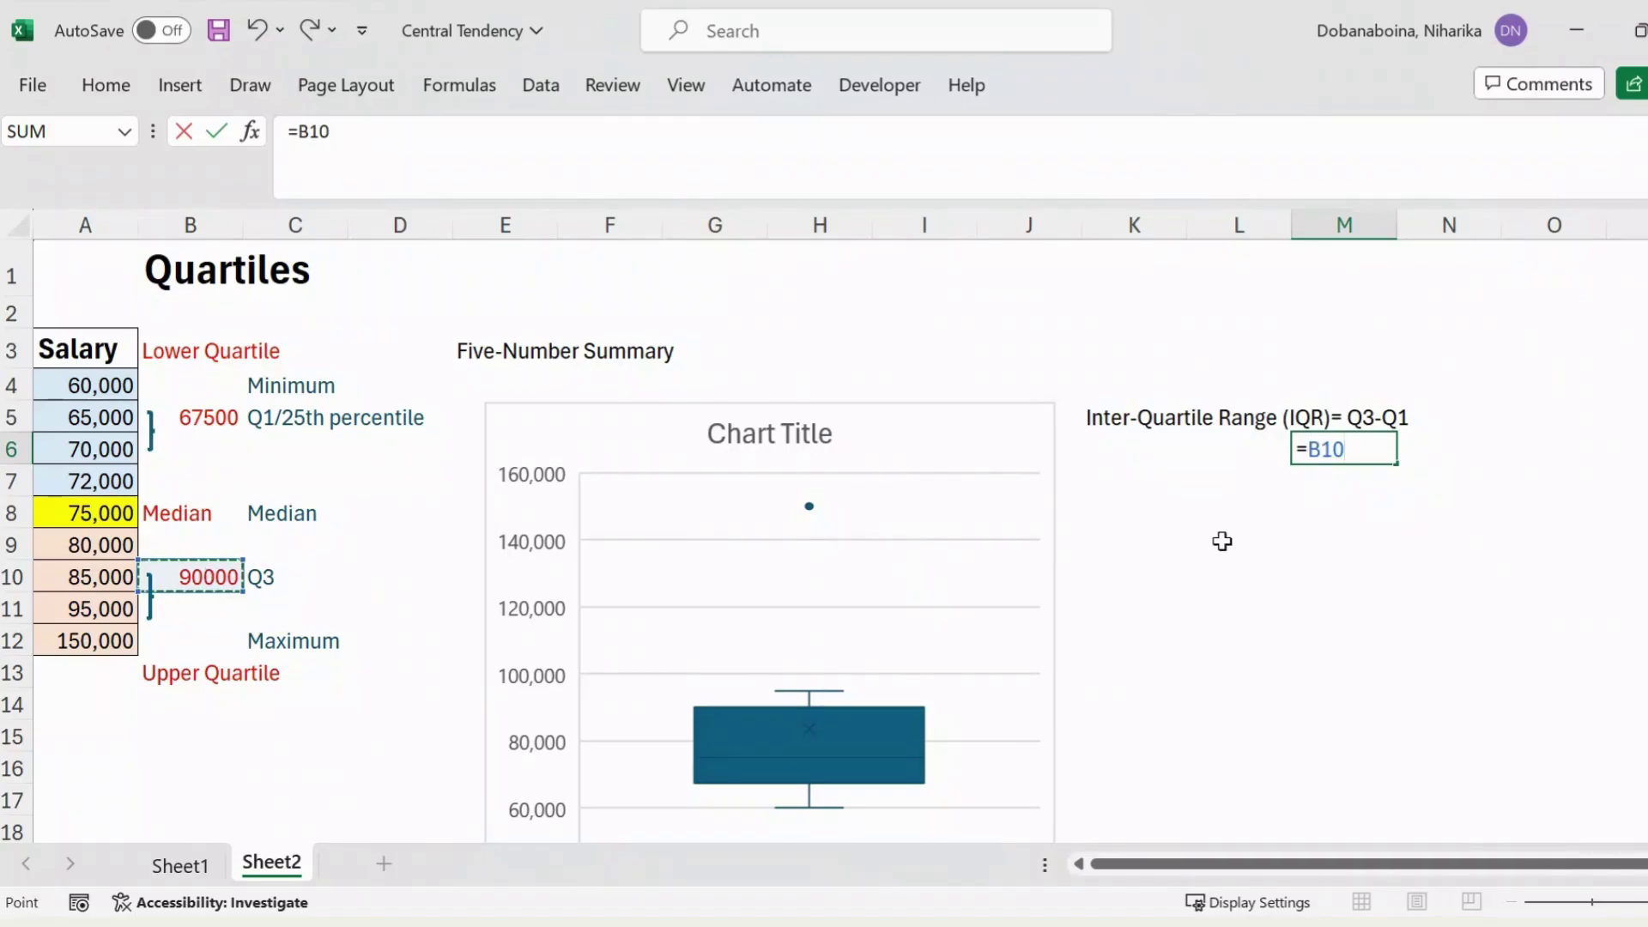
pyautogui.write('-')
pyautogui.click(219, 416)
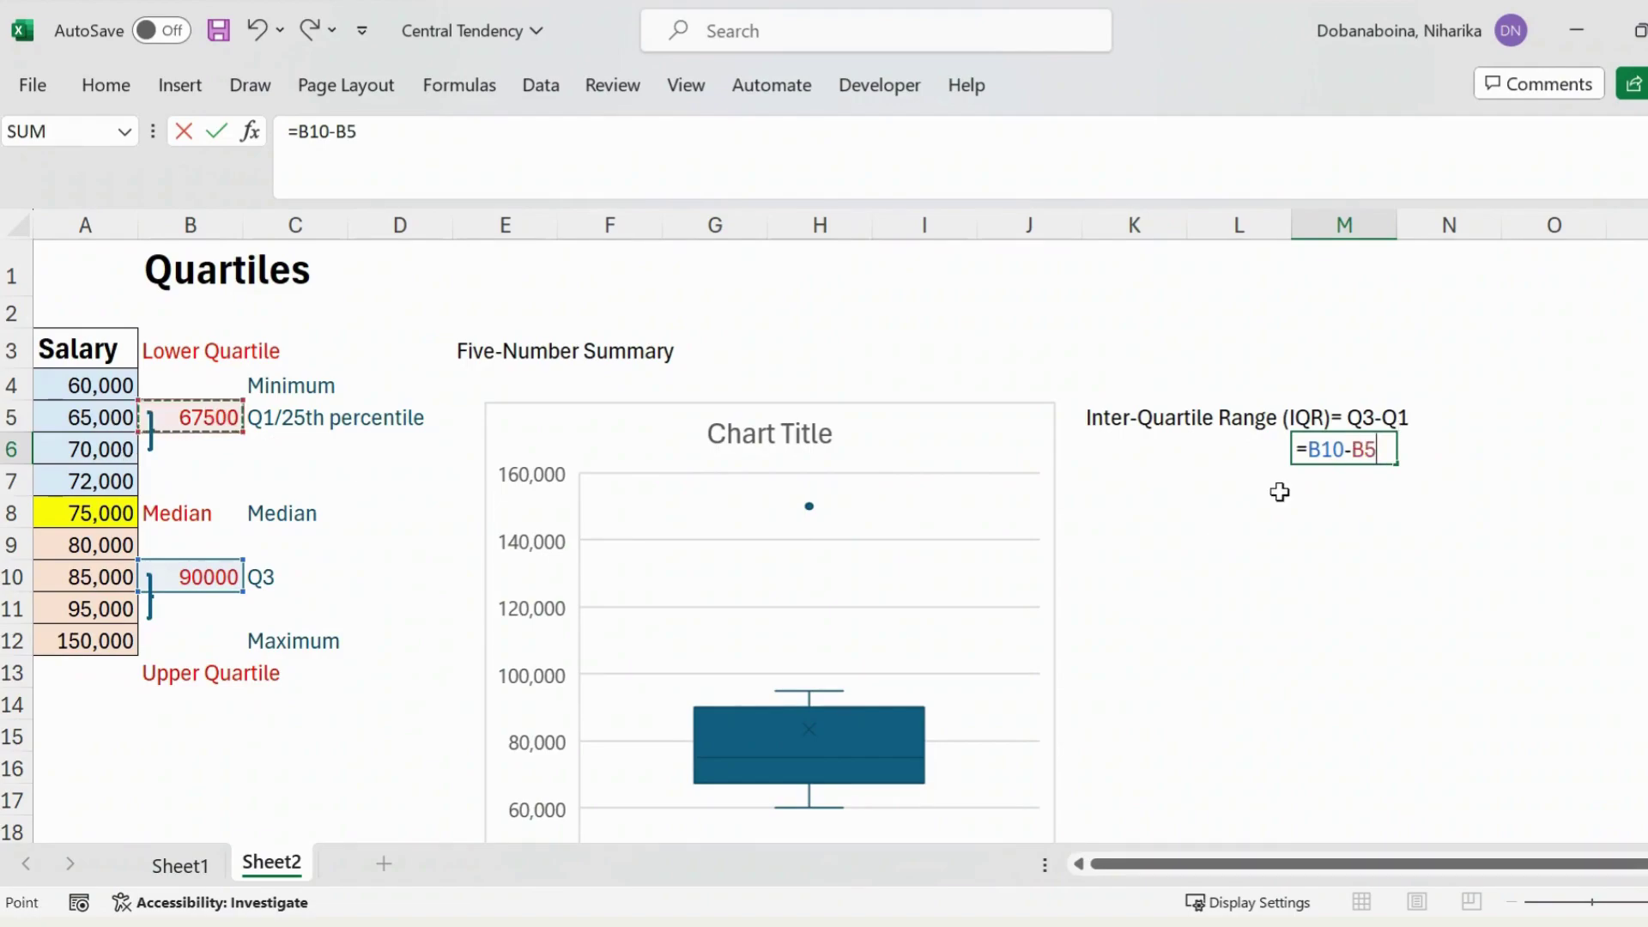
pyautogui.press('Return')
pyautogui.click(1368, 457)
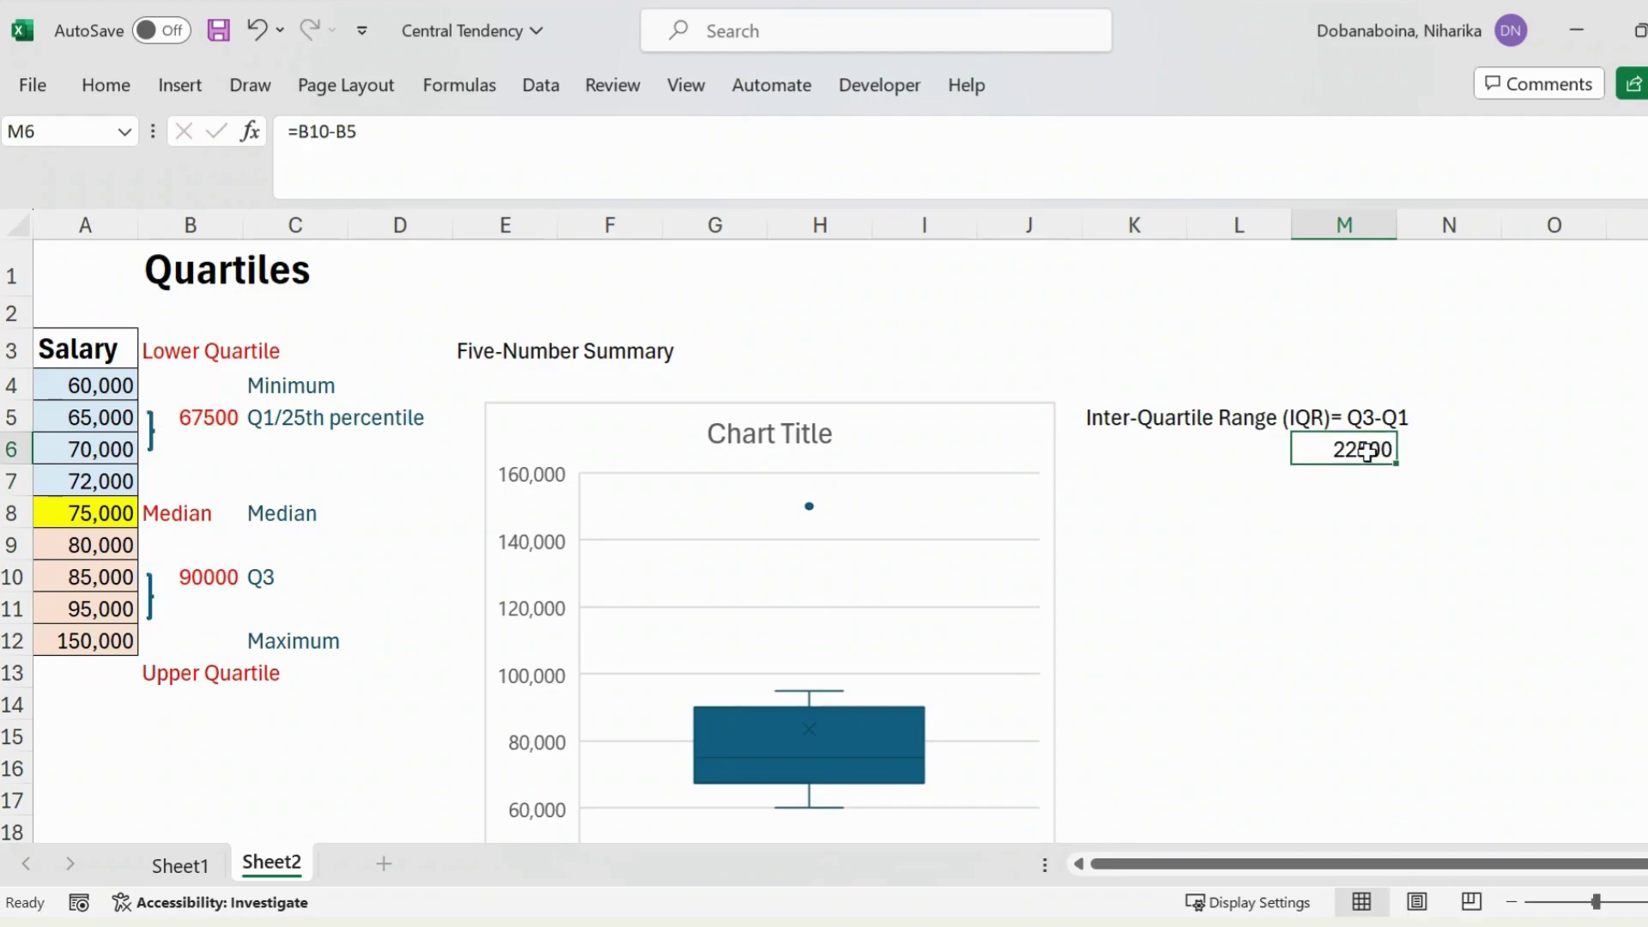
pyautogui.click(1236, 452)
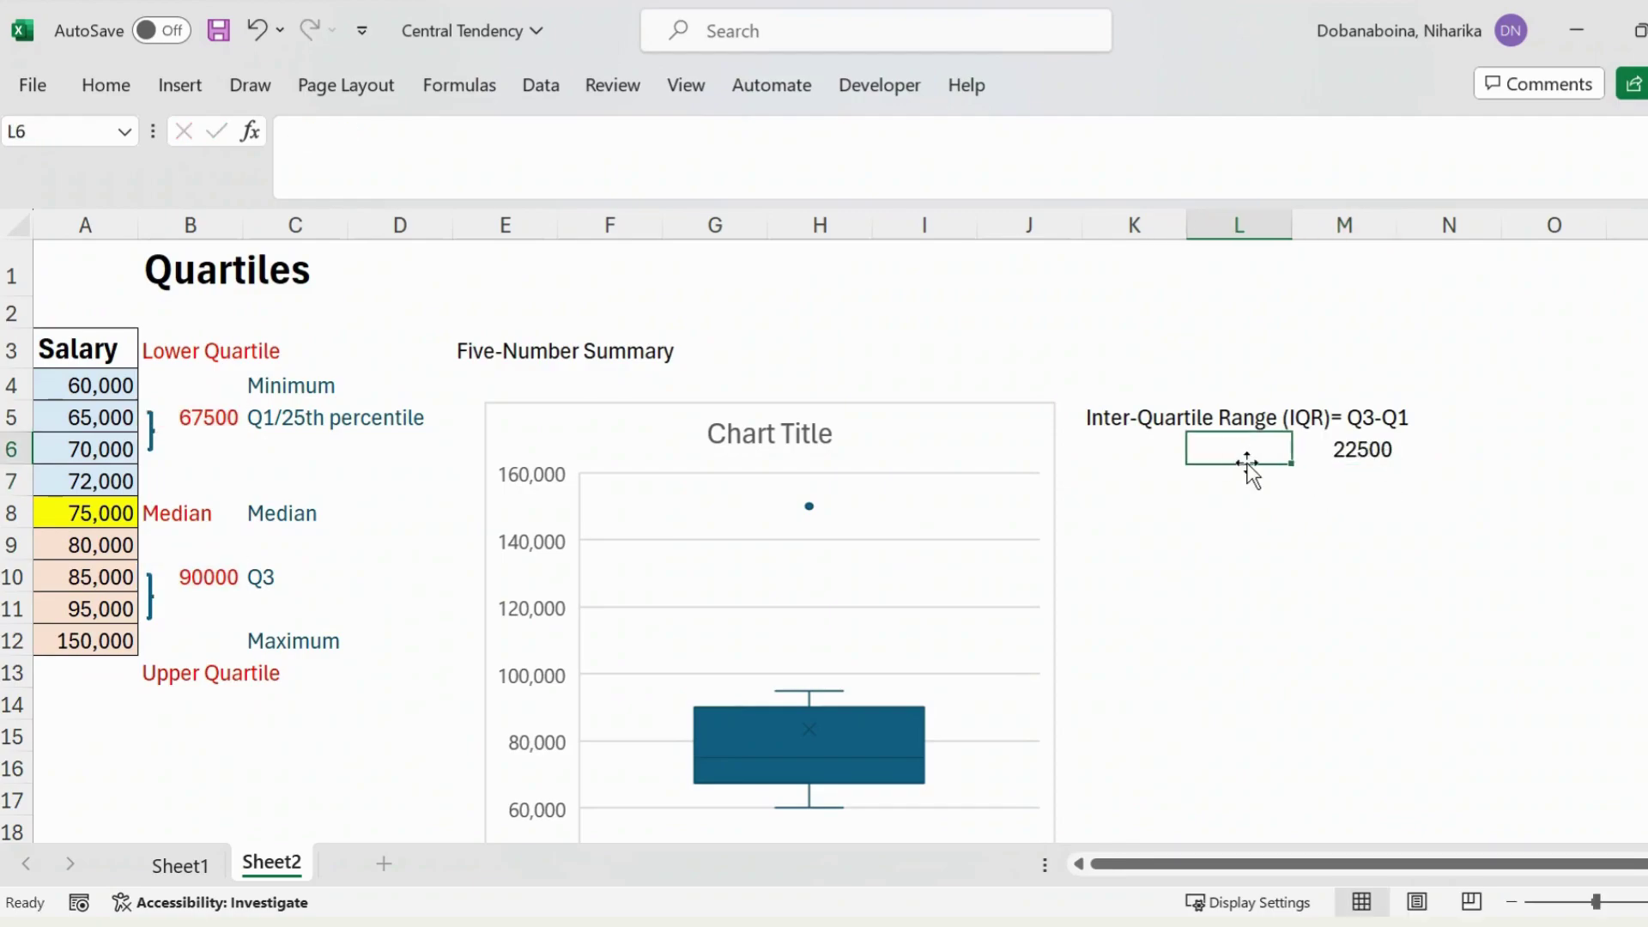
# - Enter the label "IQR=" in L6, beside the calculated interquartile range
pyautogui.write('I')
pyautogui.write('QR')
pyautogui.write('+')
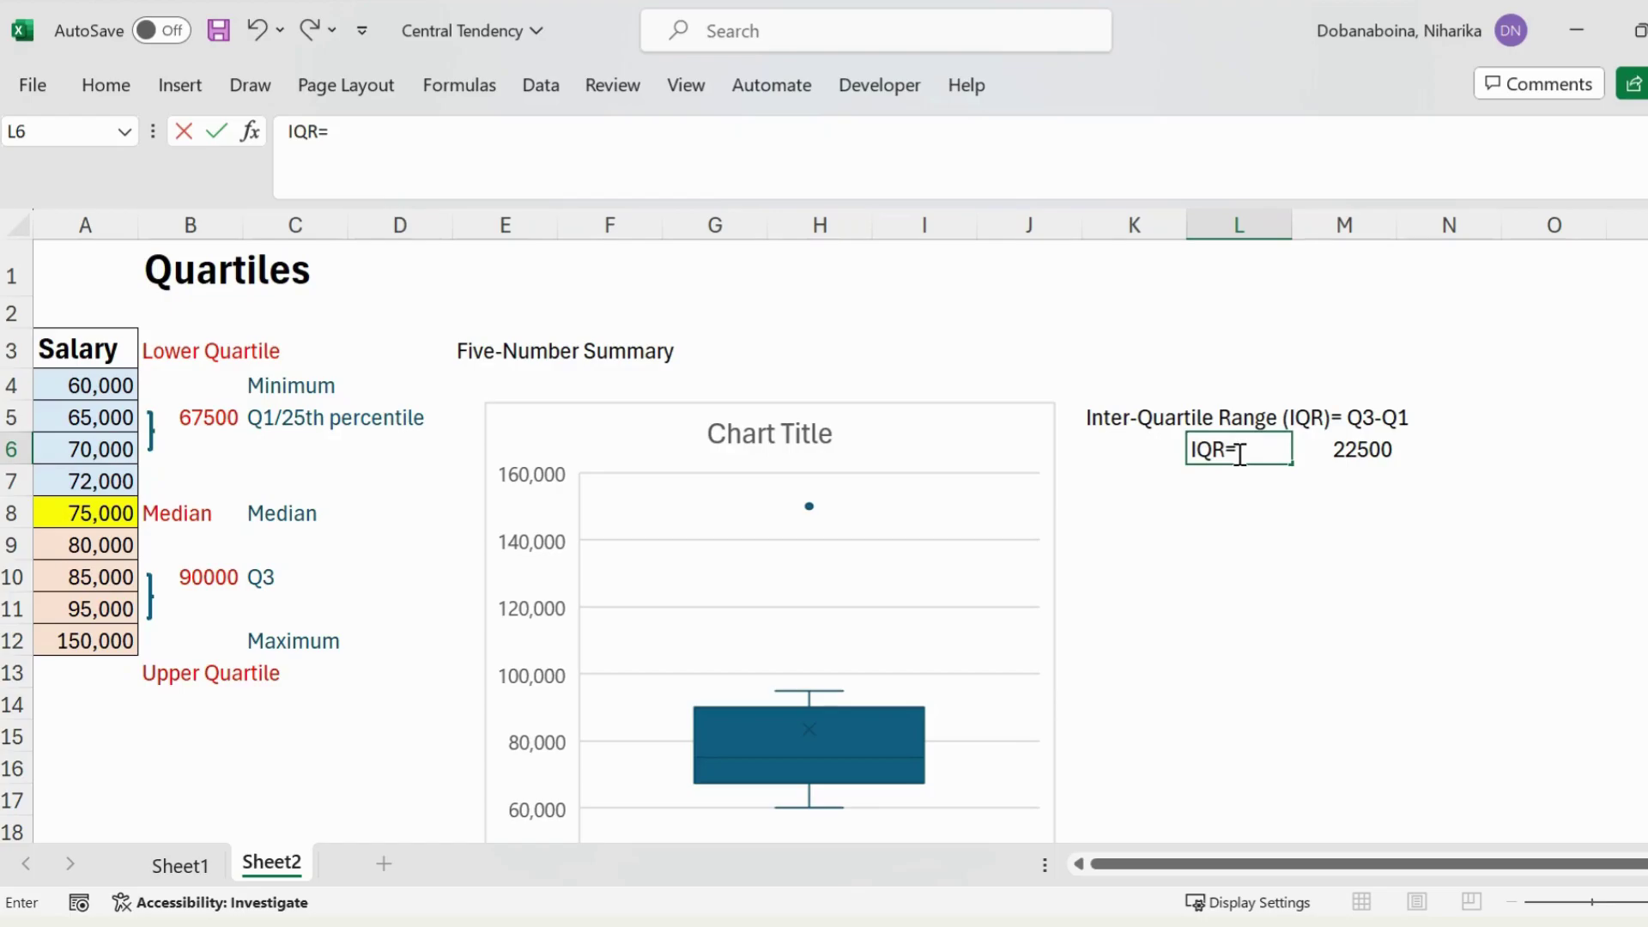
pyautogui.click(1349, 477)
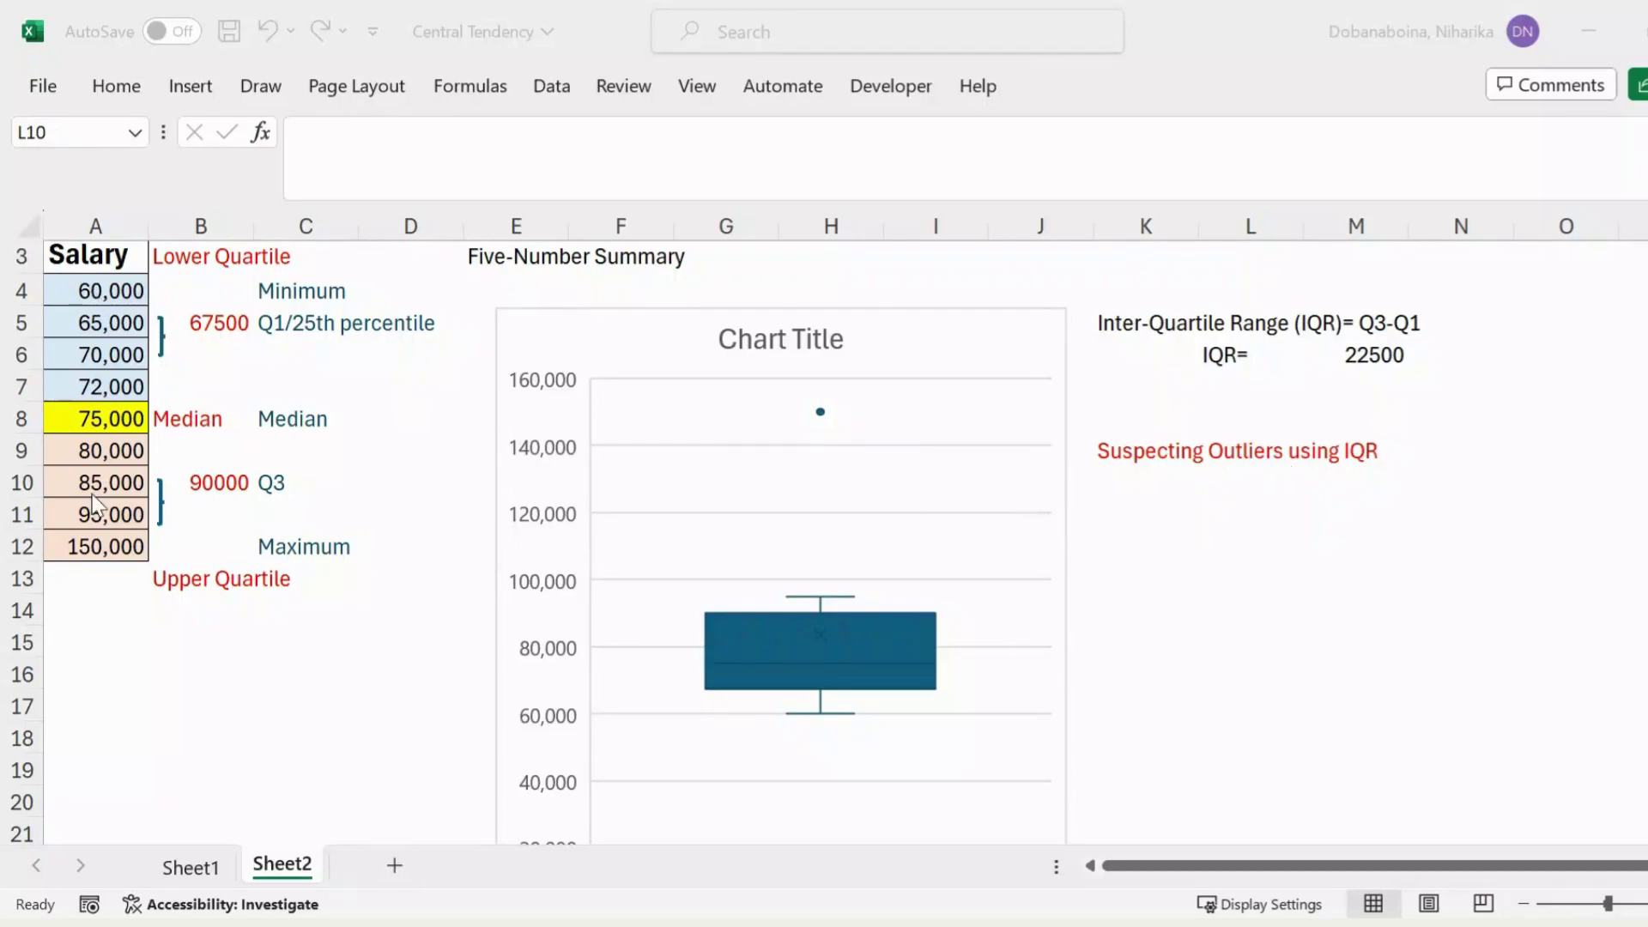
# - Enter the label "1.5*1QR" in L10 under the outlier heading and calculate it in M10 with the formula =1.5*M6
pyautogui.click(1259, 483)
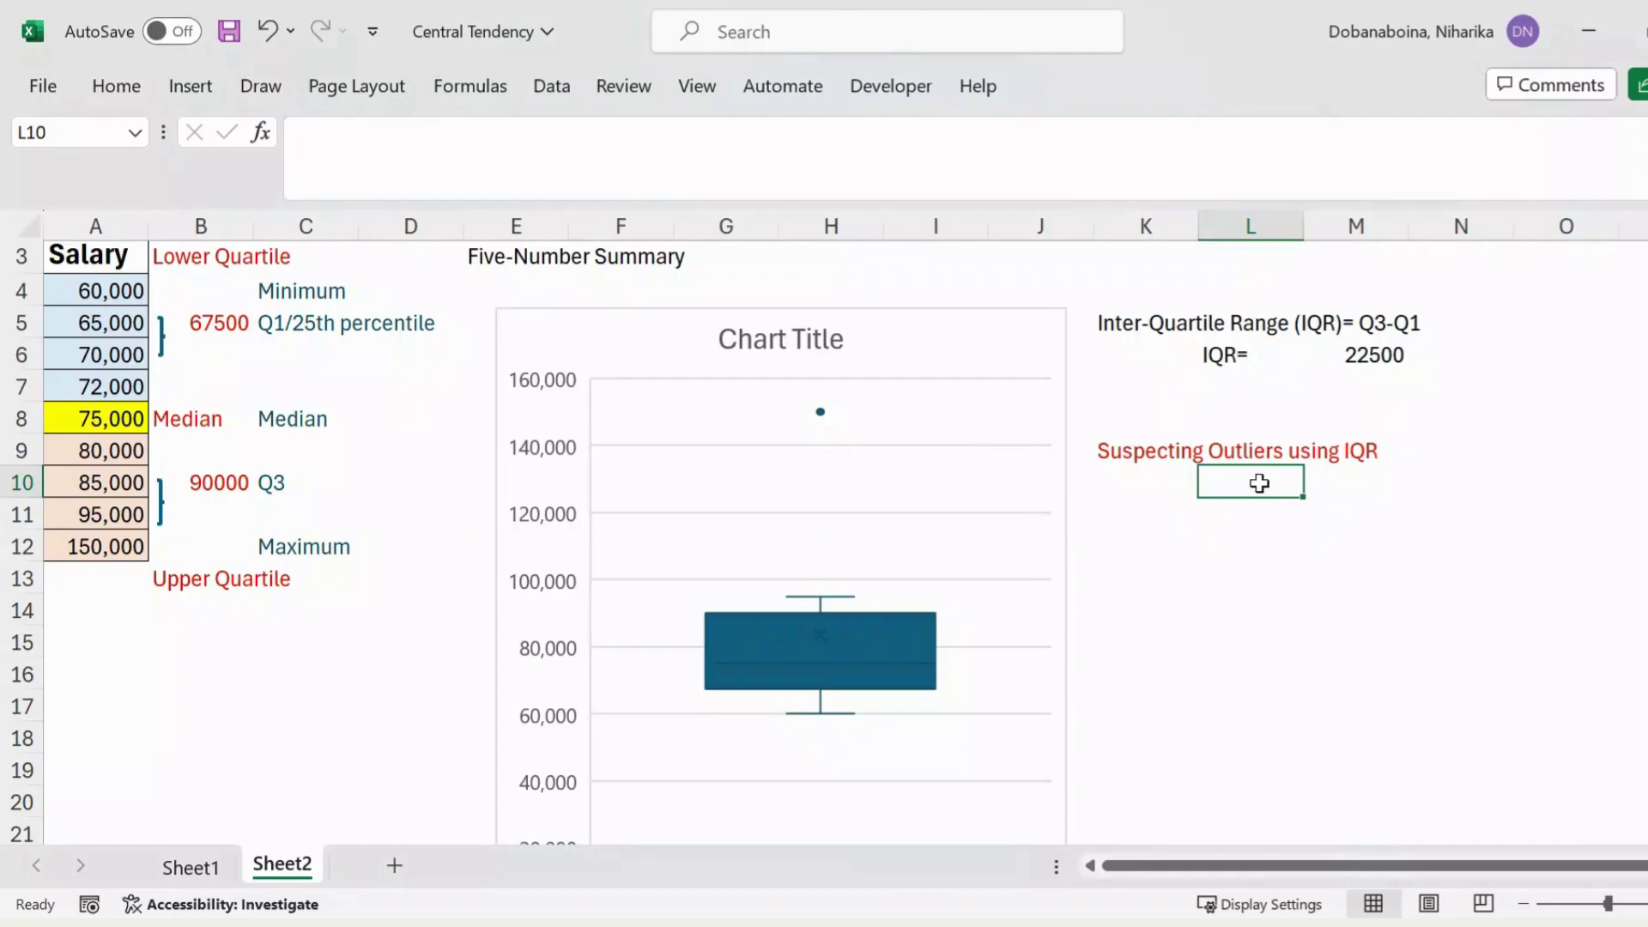
pyautogui.write('1.5')
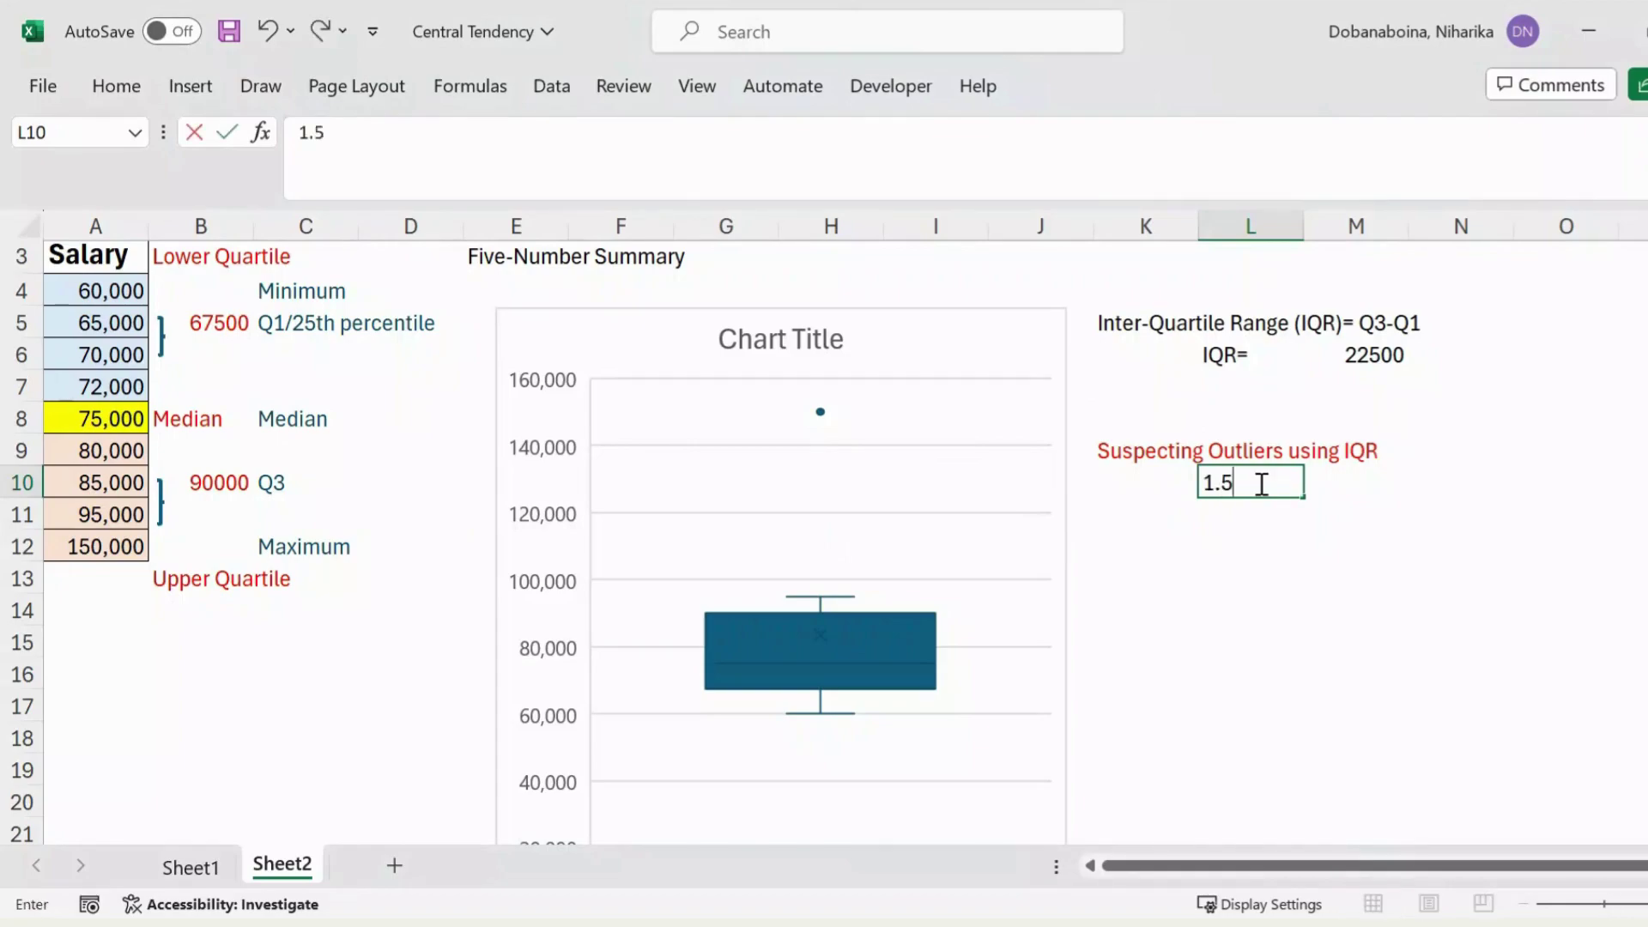
pyautogui.write('*1QR')
pyautogui.click(1372, 486)
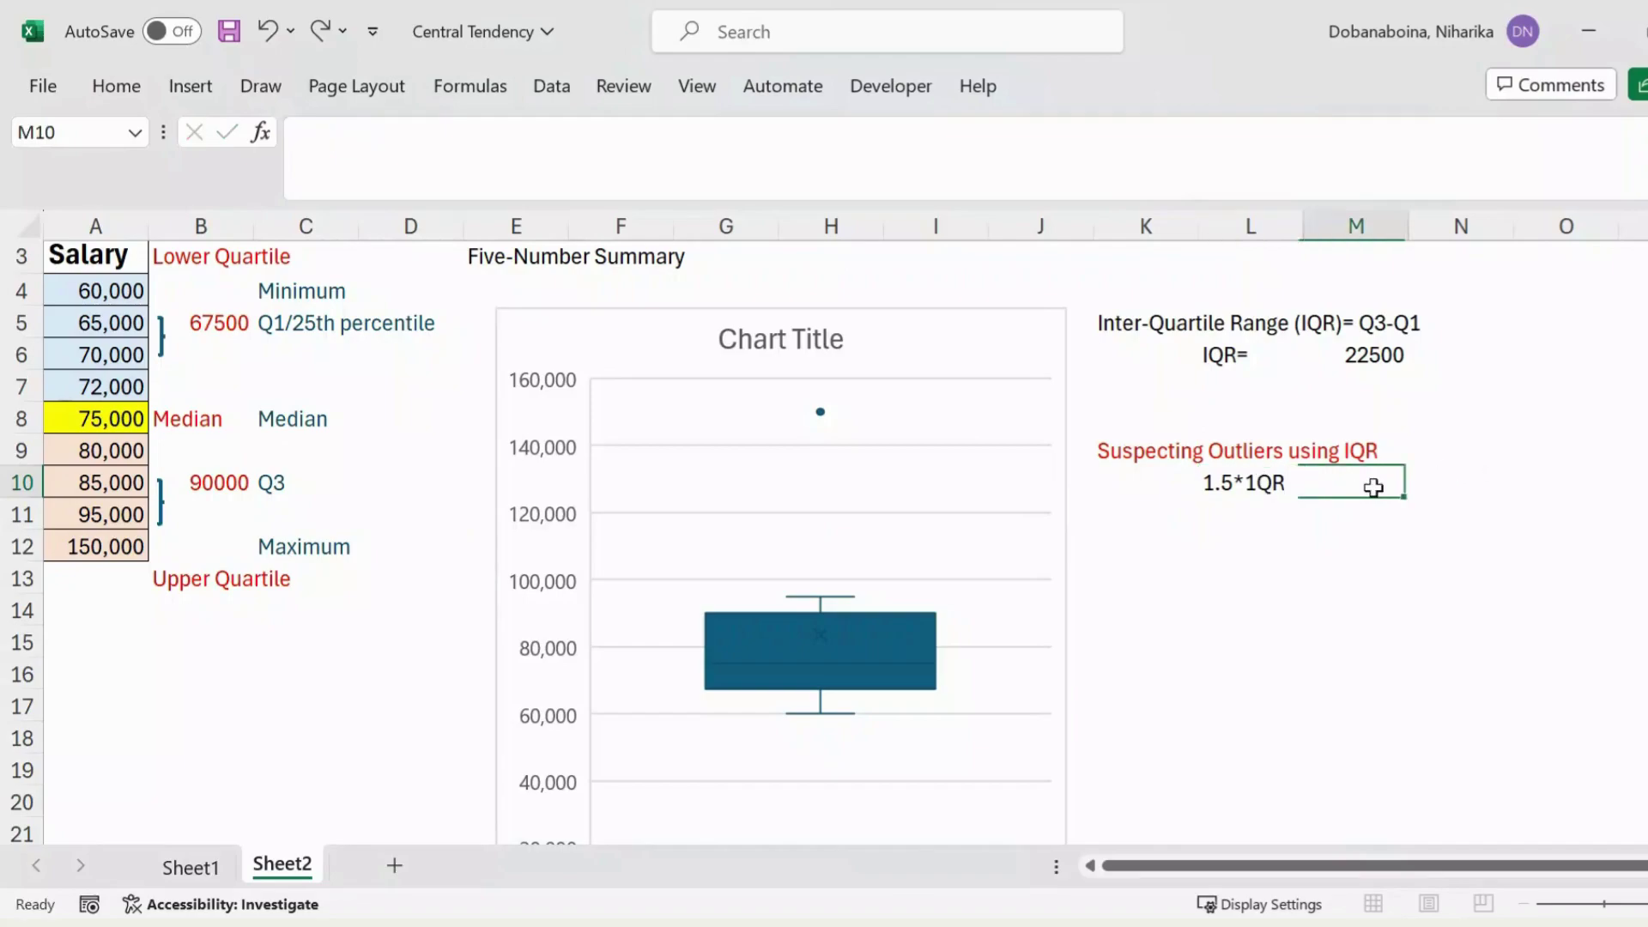
pyautogui.write('=1.5*')
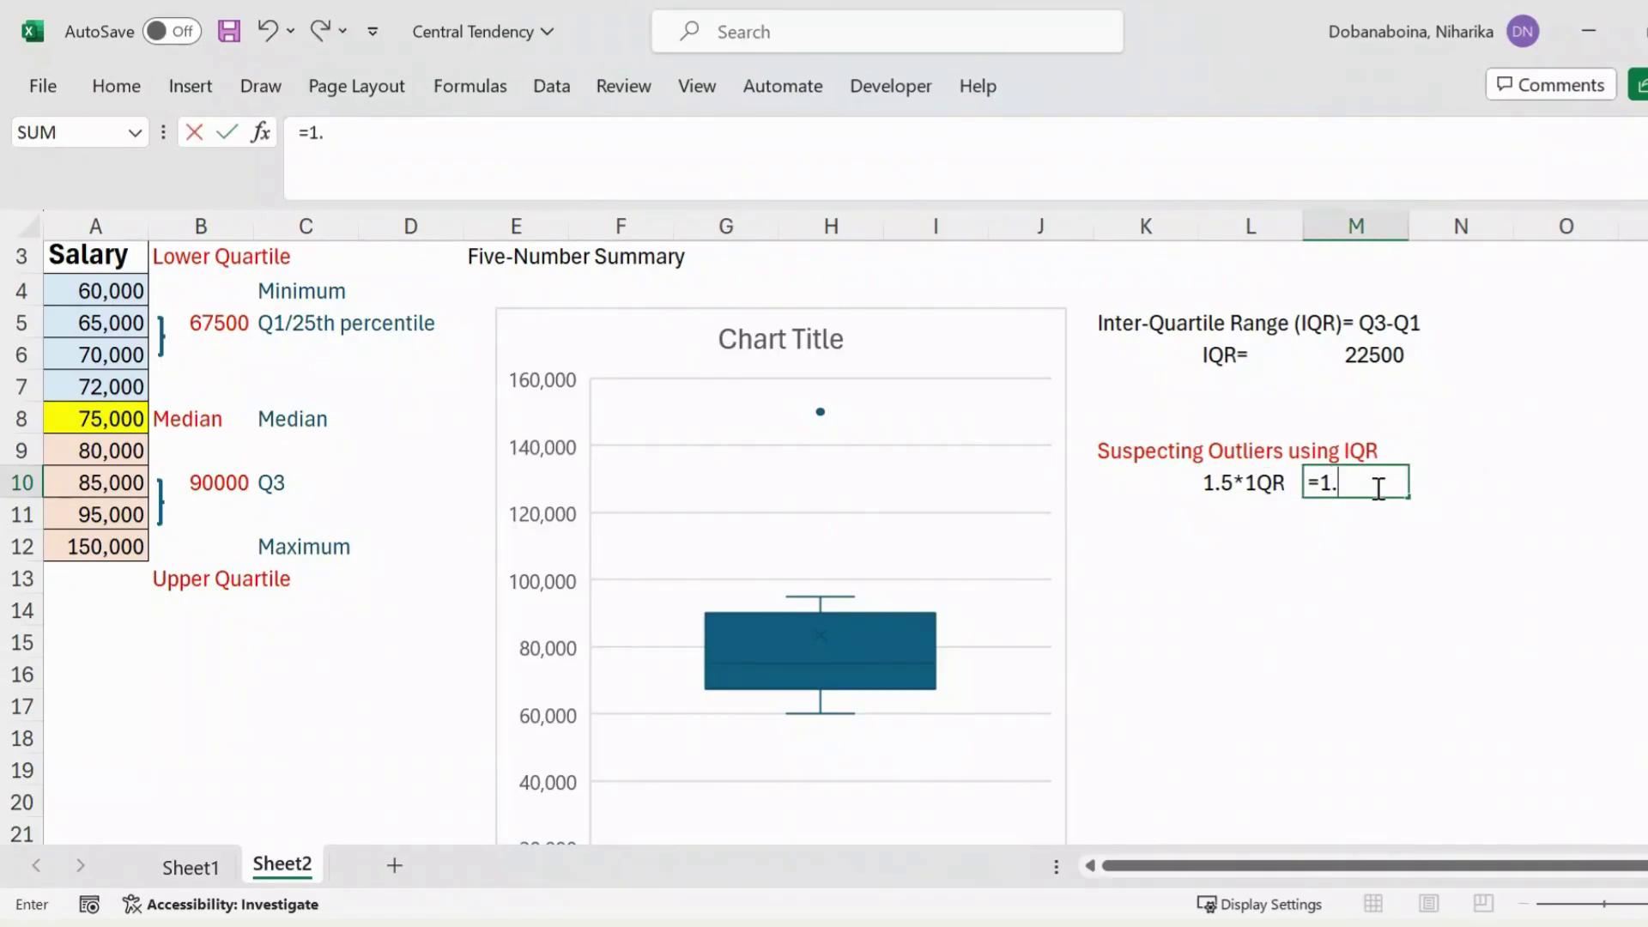
pyautogui.click(1388, 355)
pyautogui.press('Return')
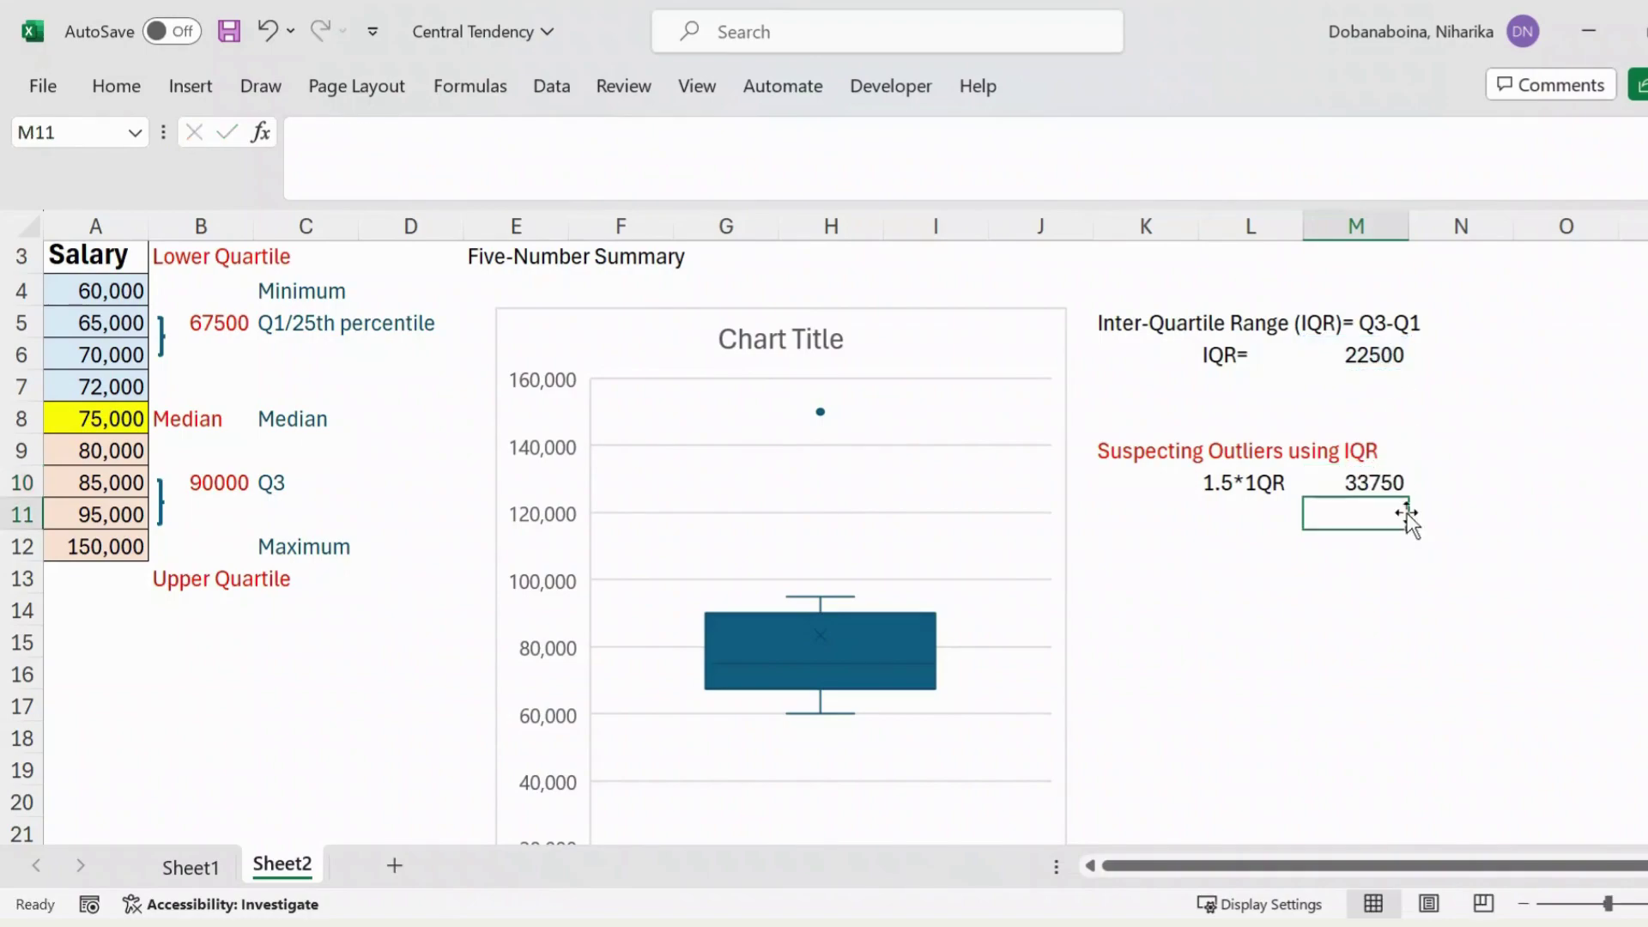
pyautogui.click(1397, 481)
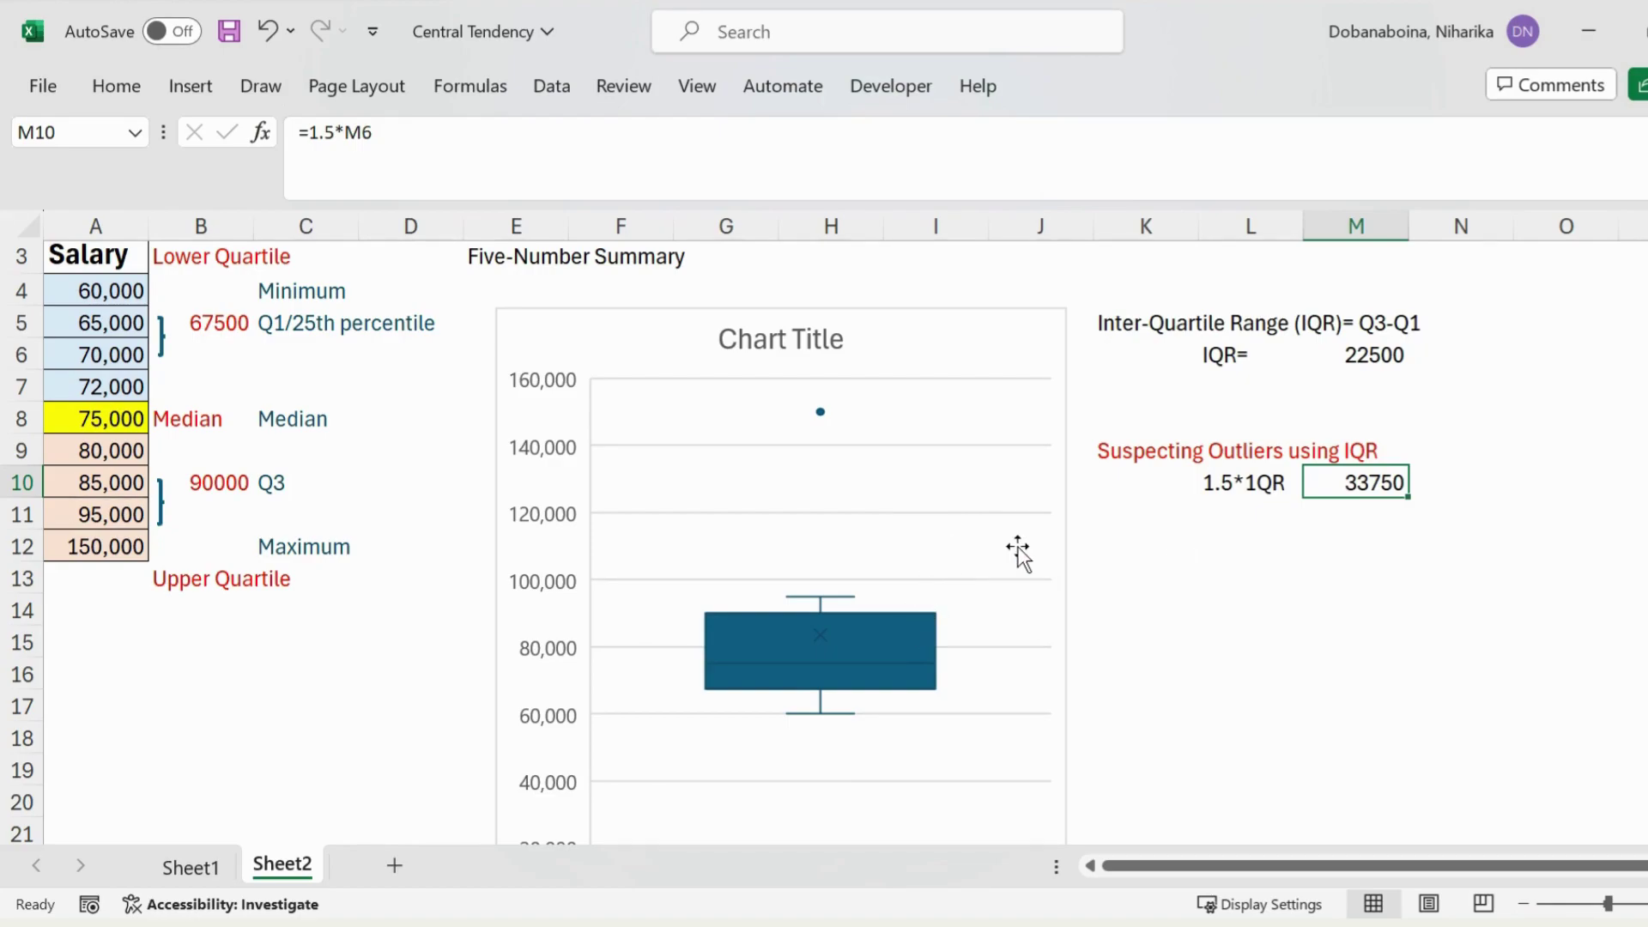
# - Calculate the lower outlier limit in L12 with the formula =B5-M10, subtracting 1.5 times the IQR from Q1
pyautogui.click(1210, 540)
pyautogui.write('=')
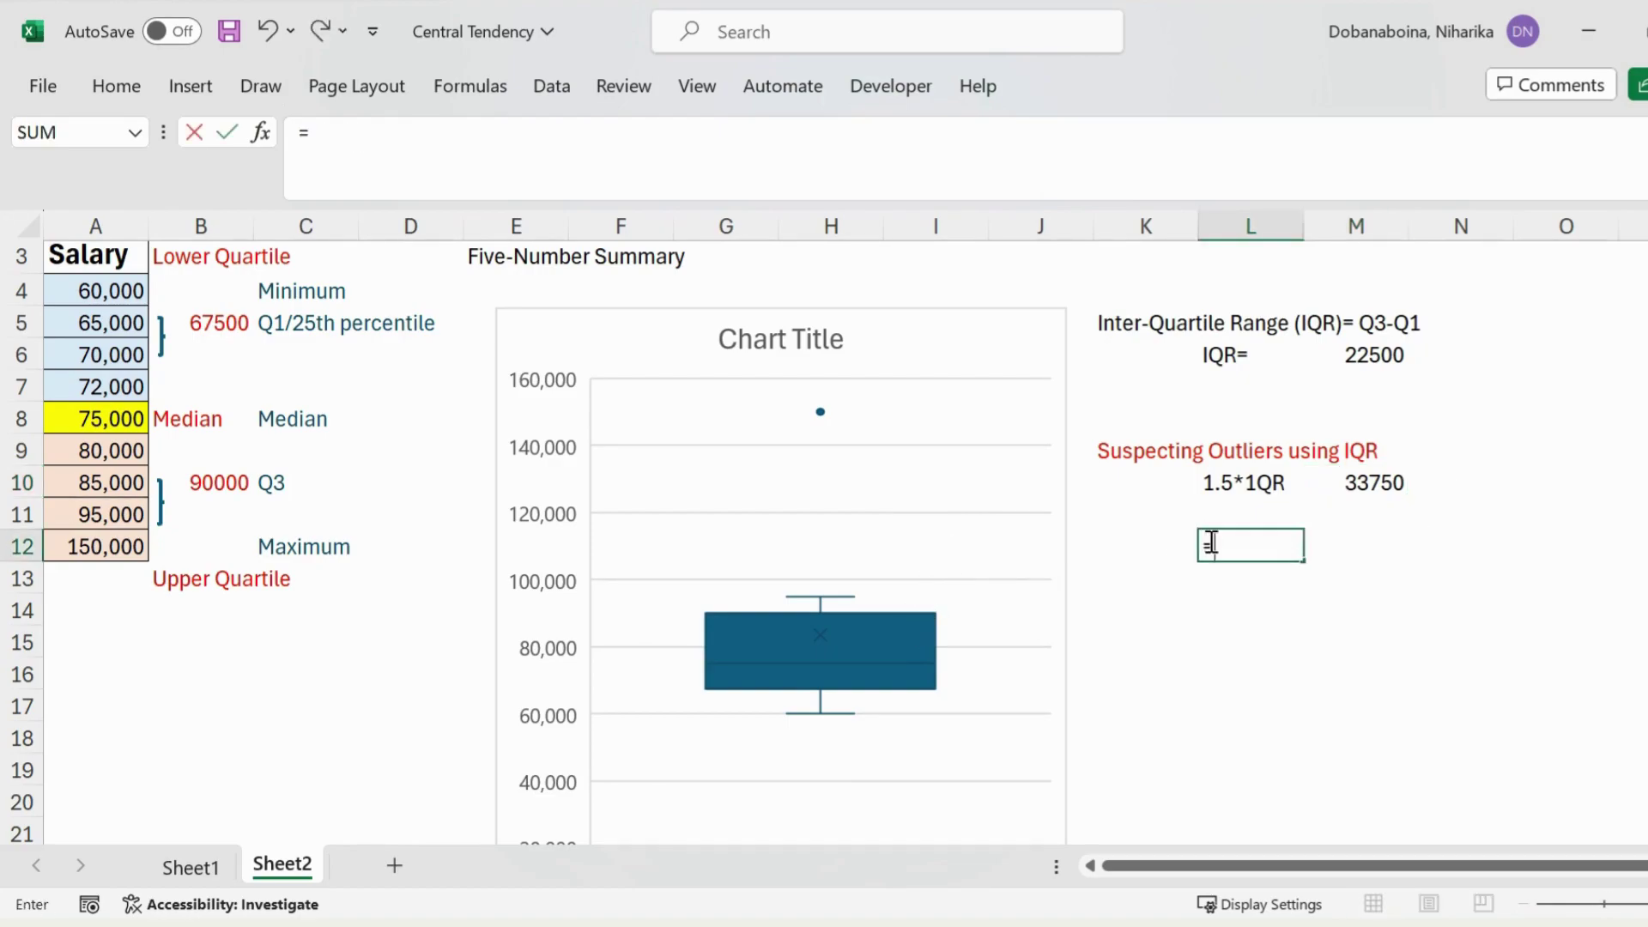
pyautogui.click(225, 322)
pyautogui.write('-')
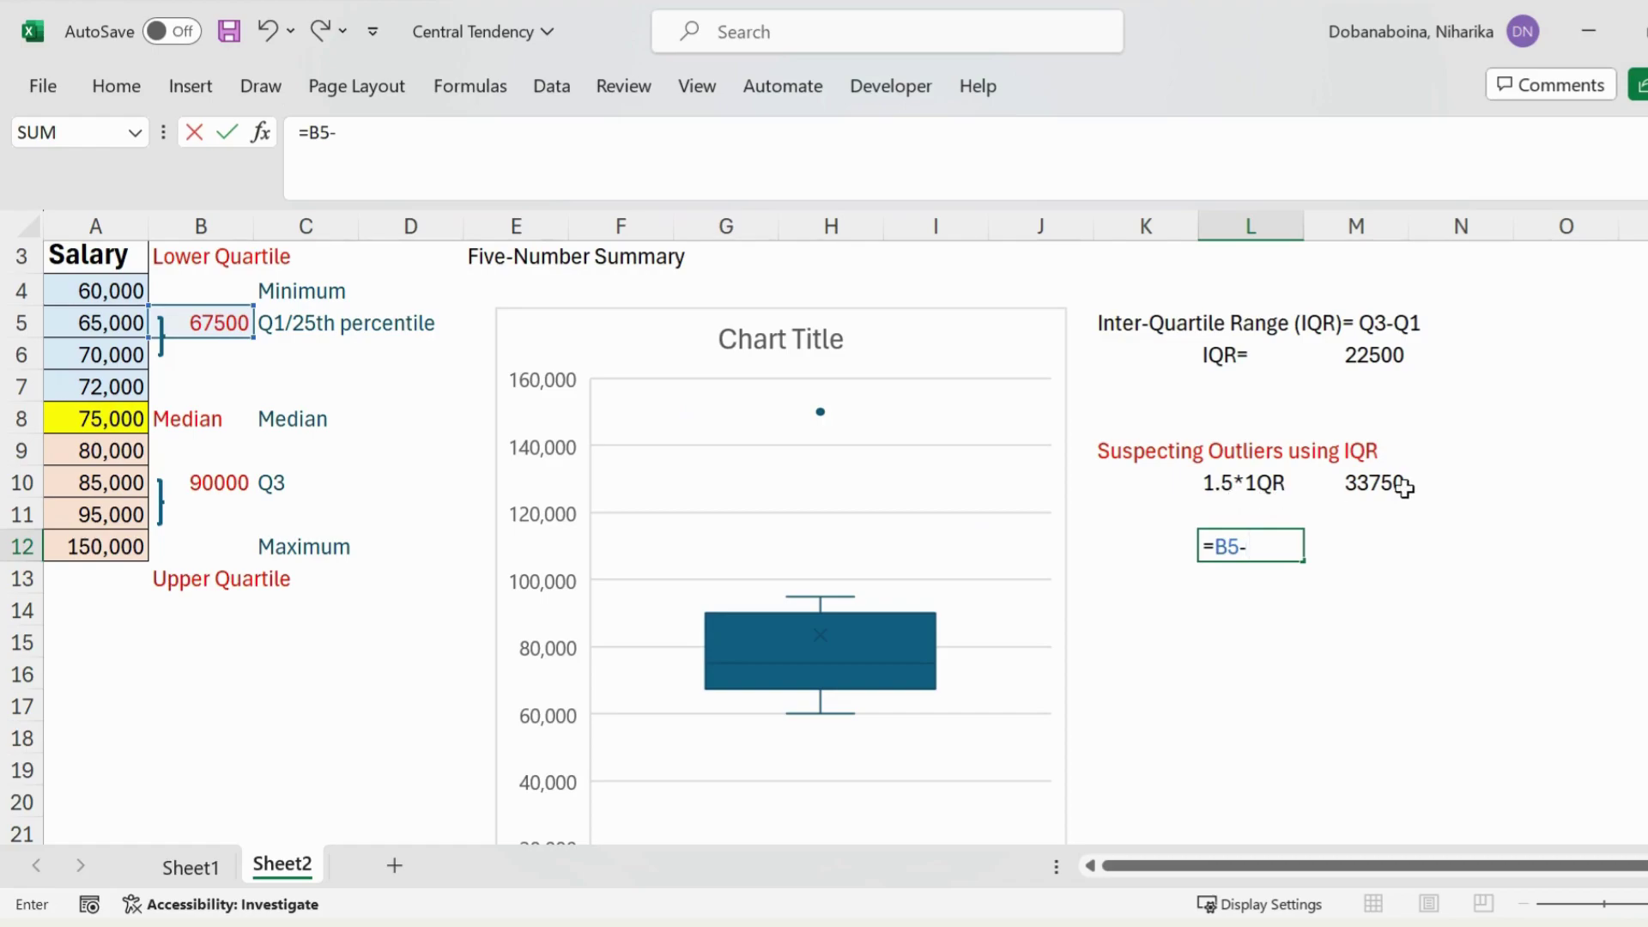
pyautogui.click(1369, 481)
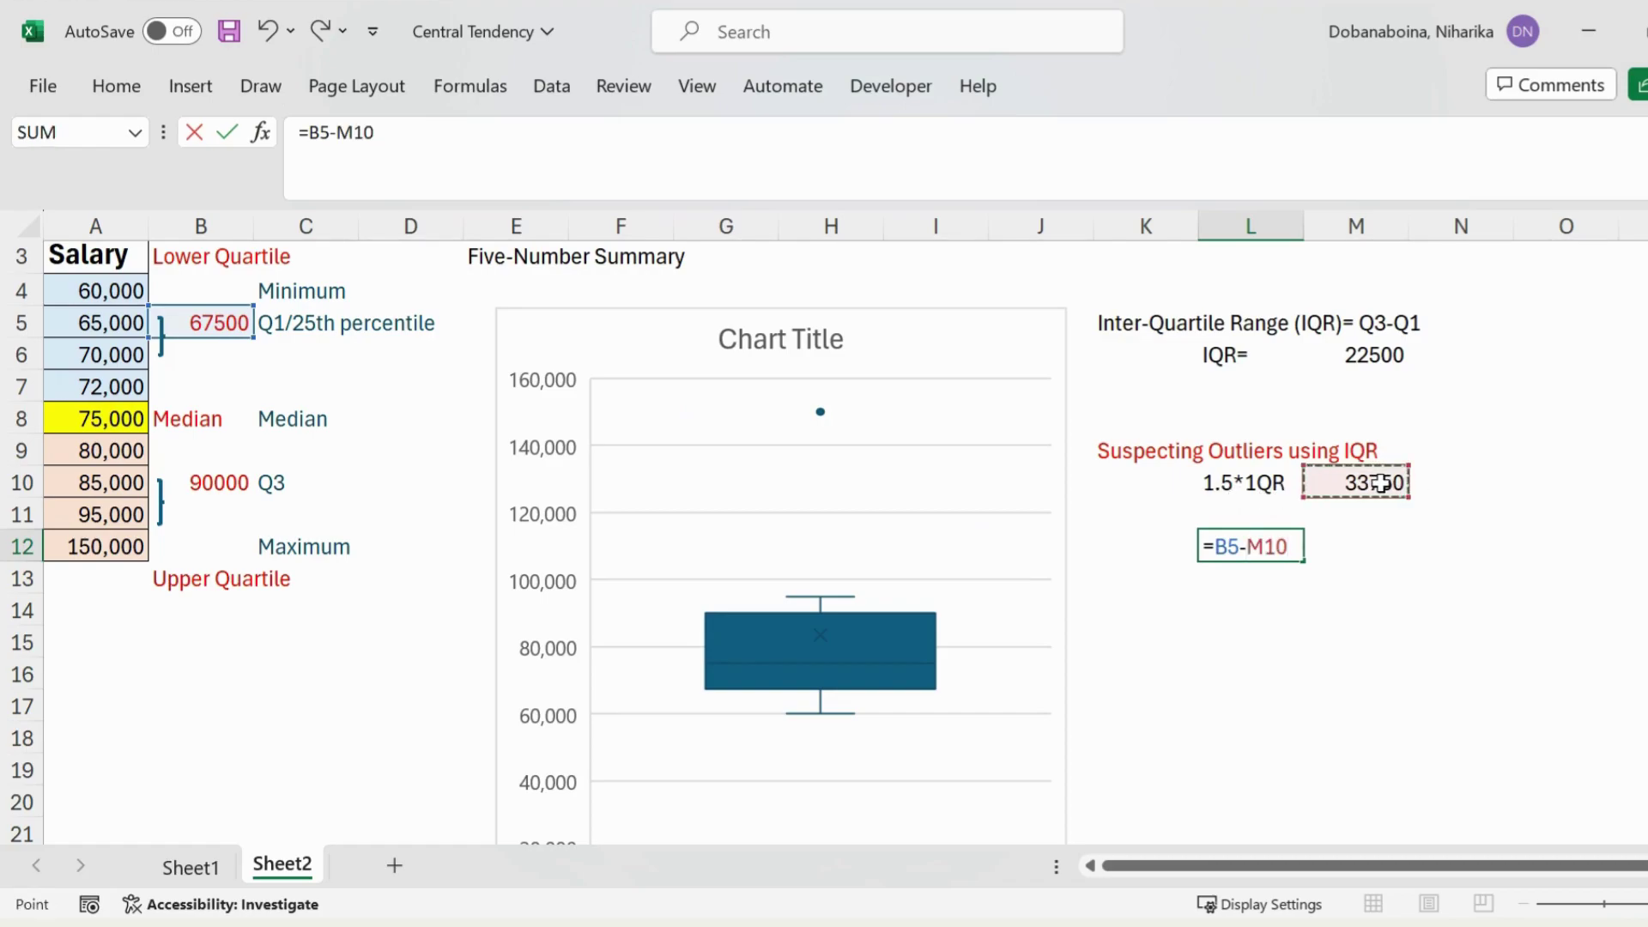
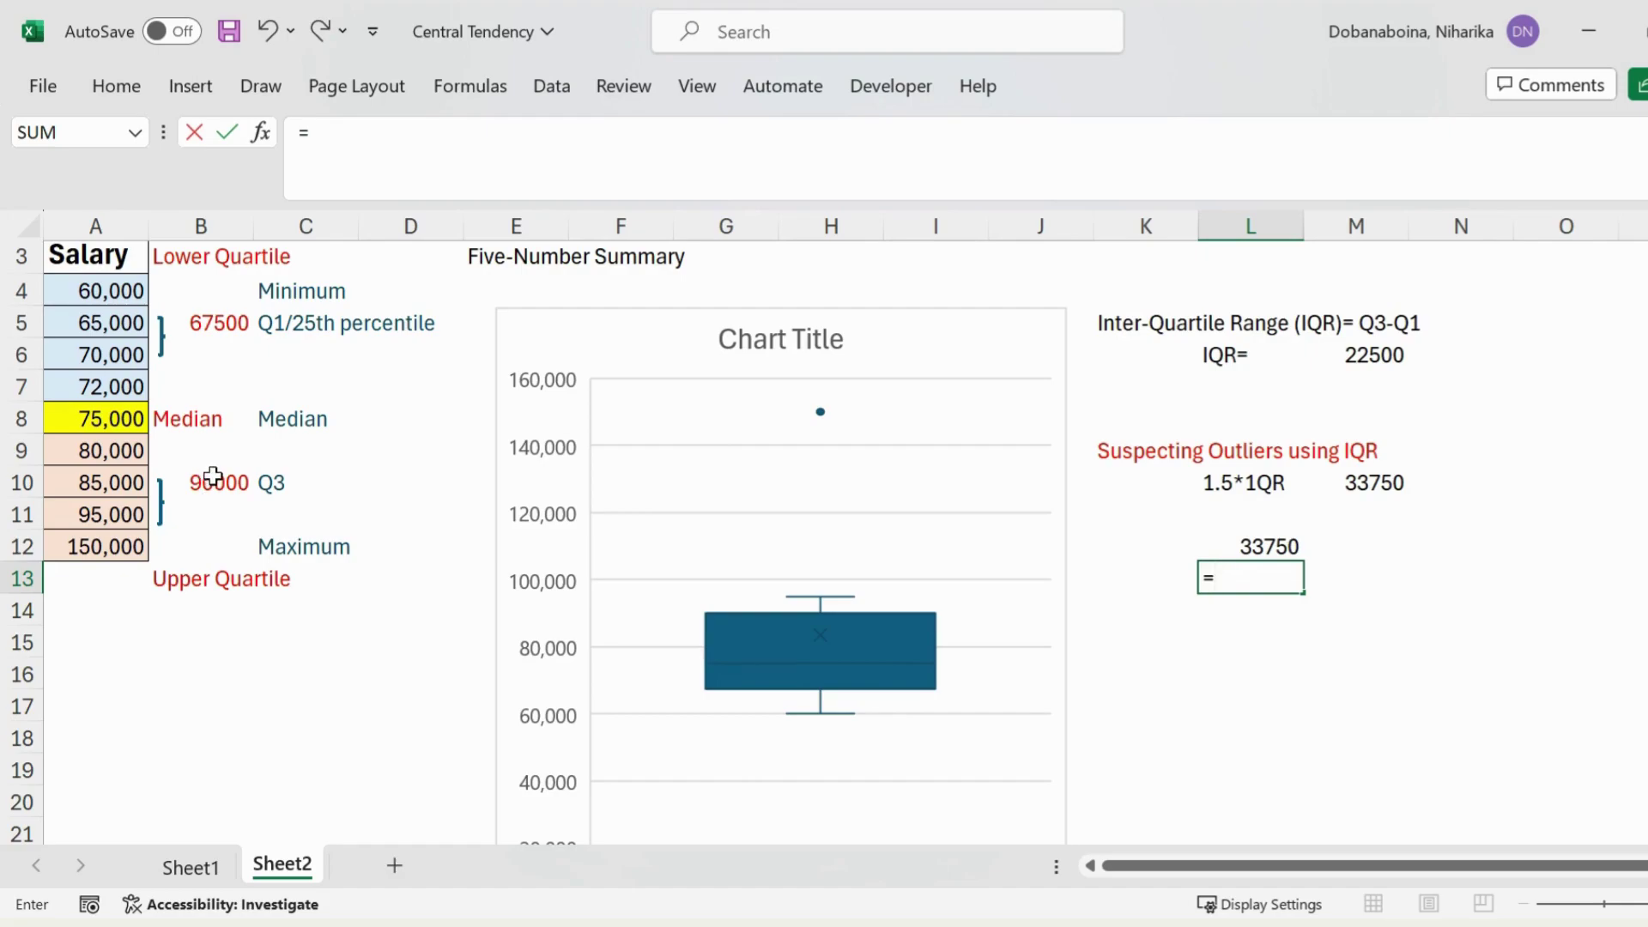
# - Calculate the upper outlier limit in L13 with the formula =B10+M10, adding 1.5 times the IQR to Q3
pyautogui.click(219, 481)
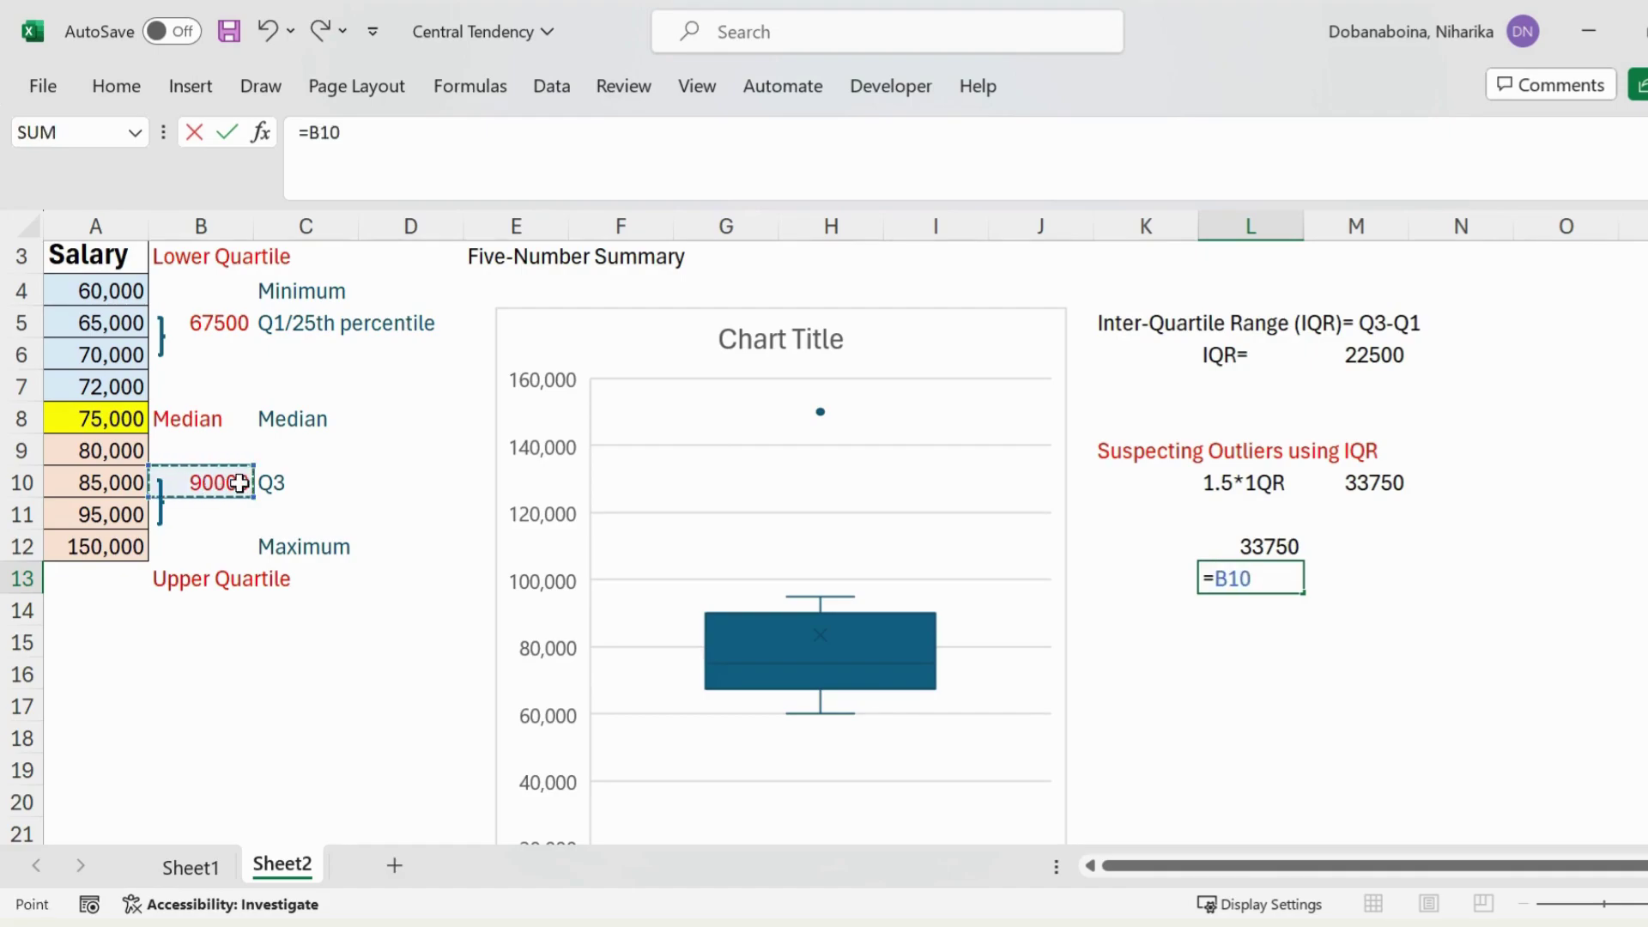
pyautogui.write('+')
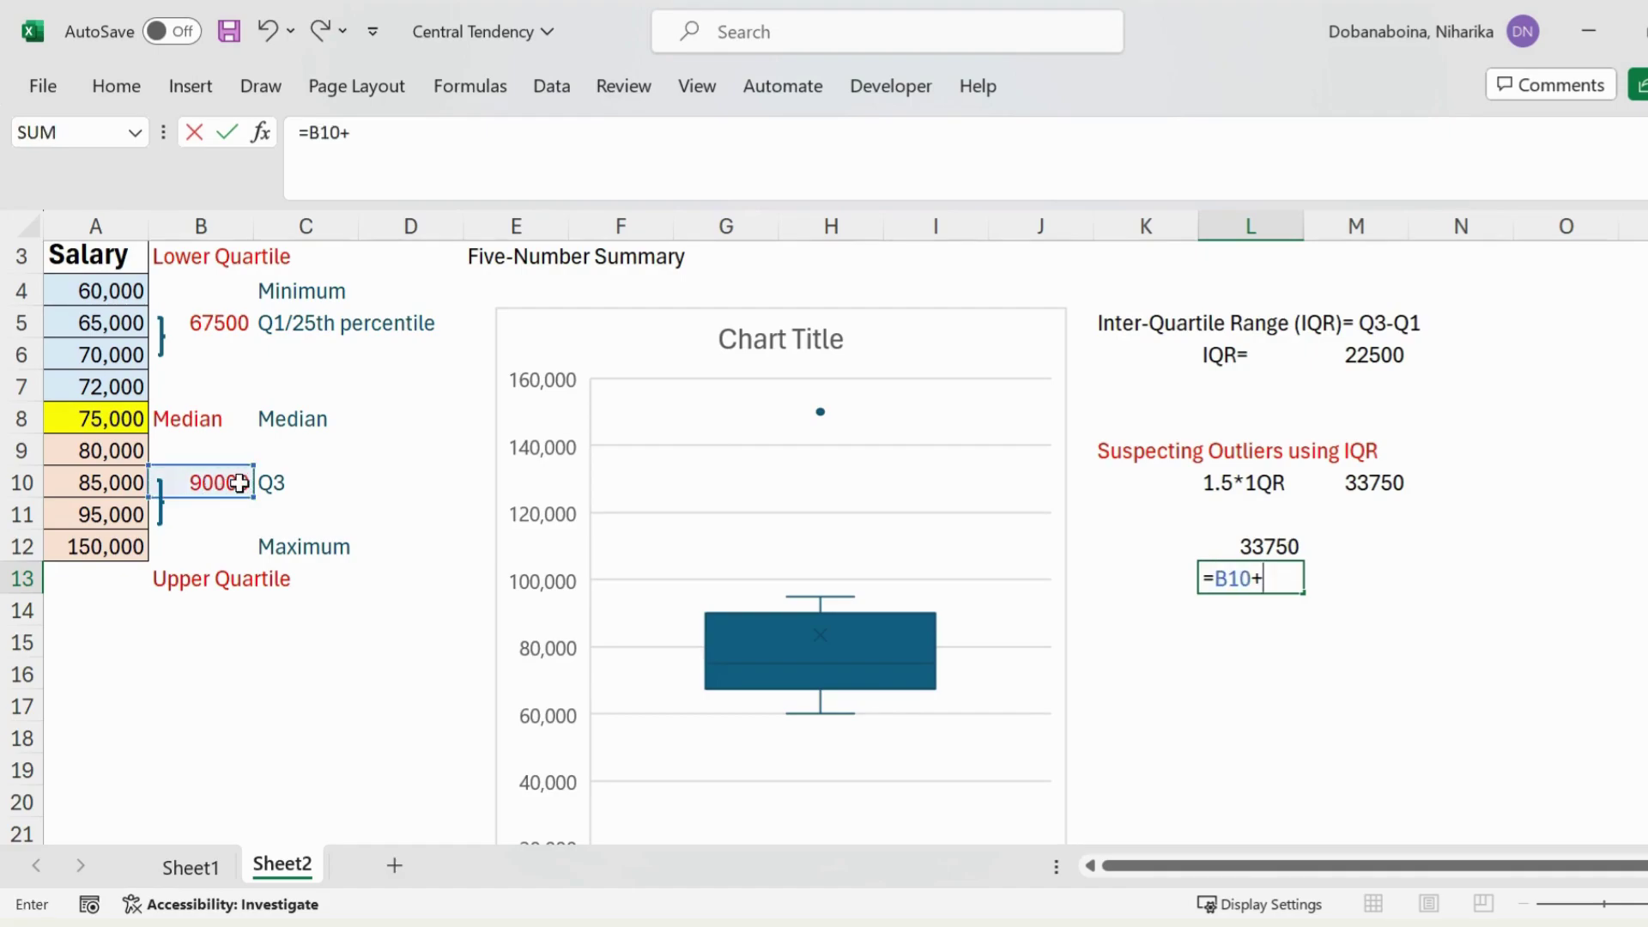
pyautogui.click(1372, 482)
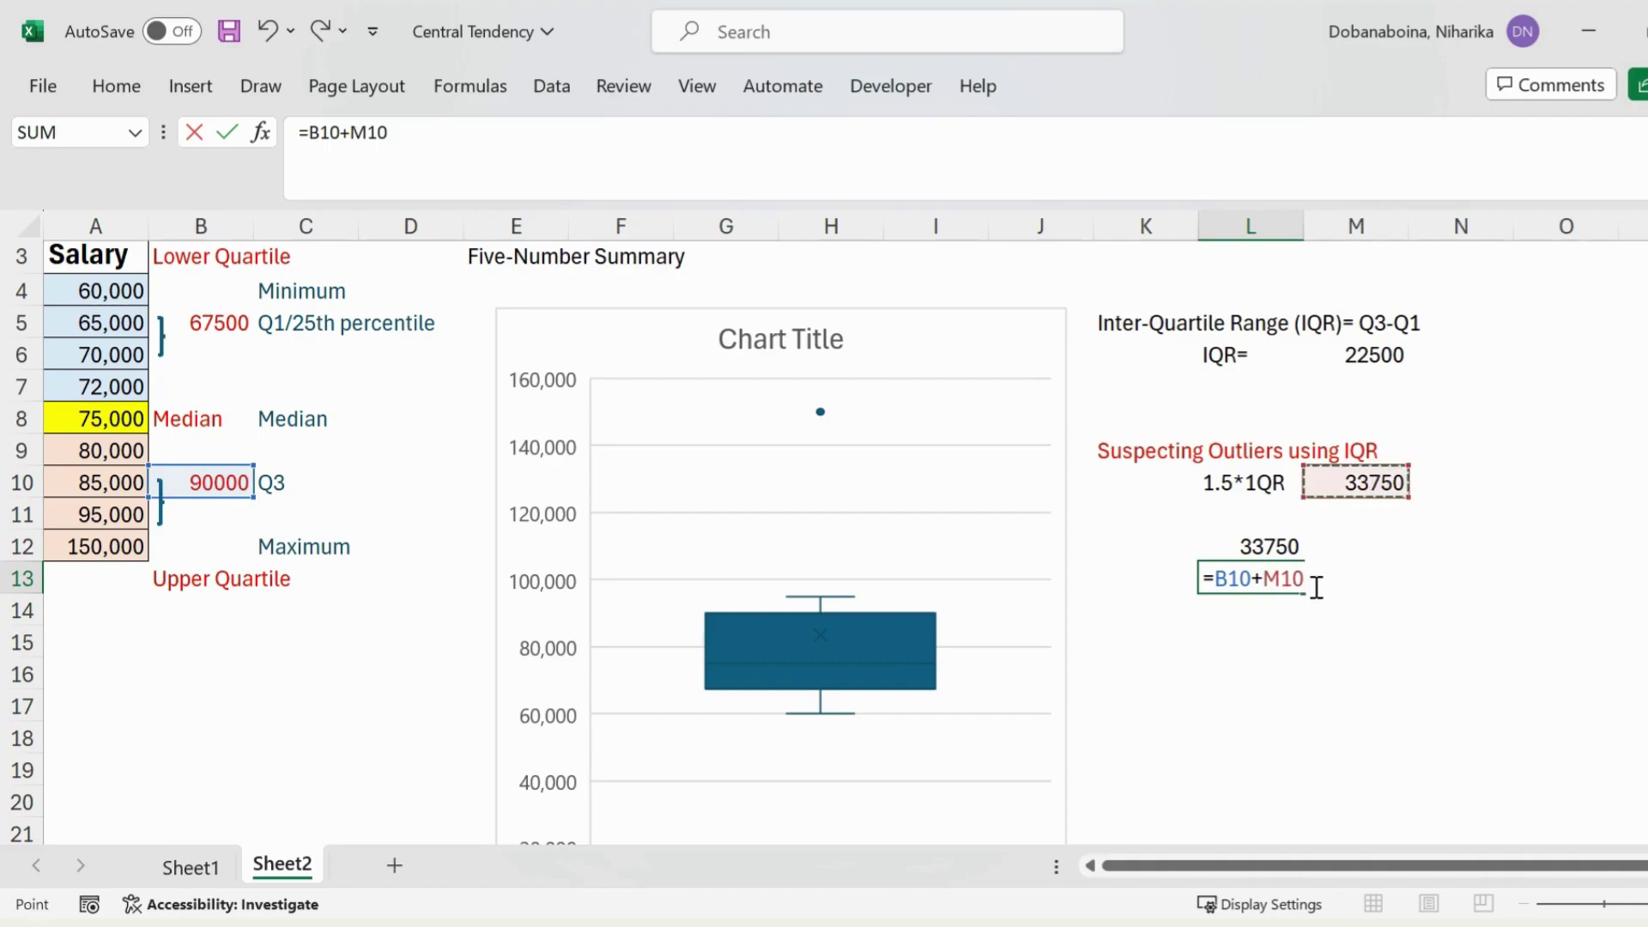
pyautogui.press('Return')
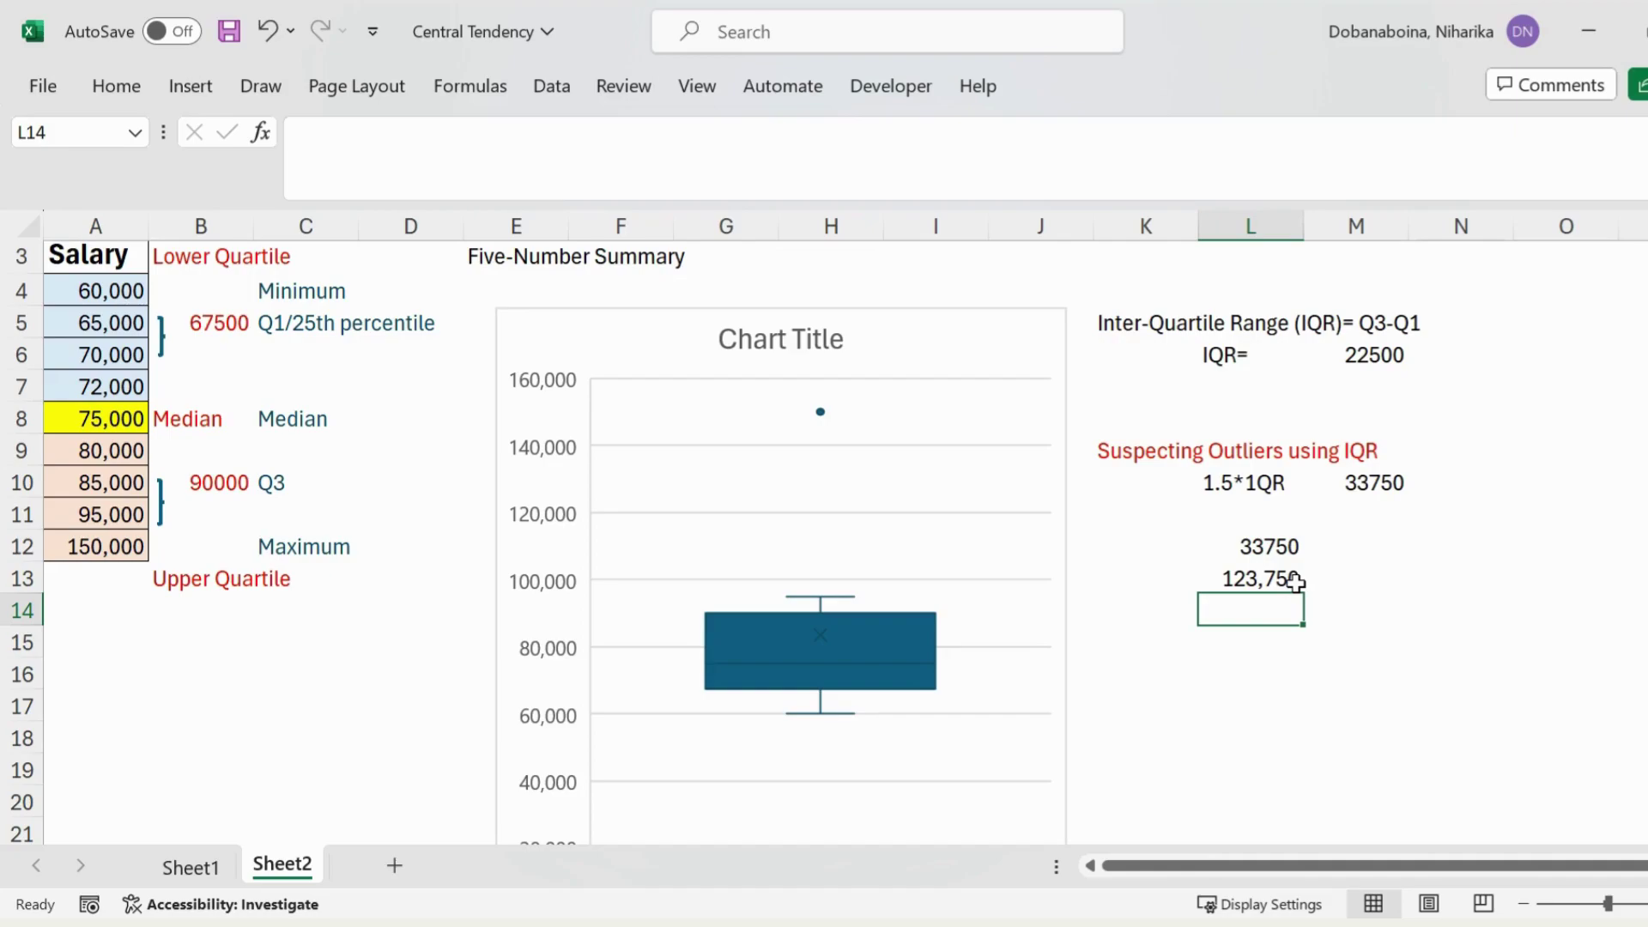
# - Compare the outlier limits in L12 and L13 with the lowest salary in A4 and the highest salary in A12
pyautogui.click(1296, 583)
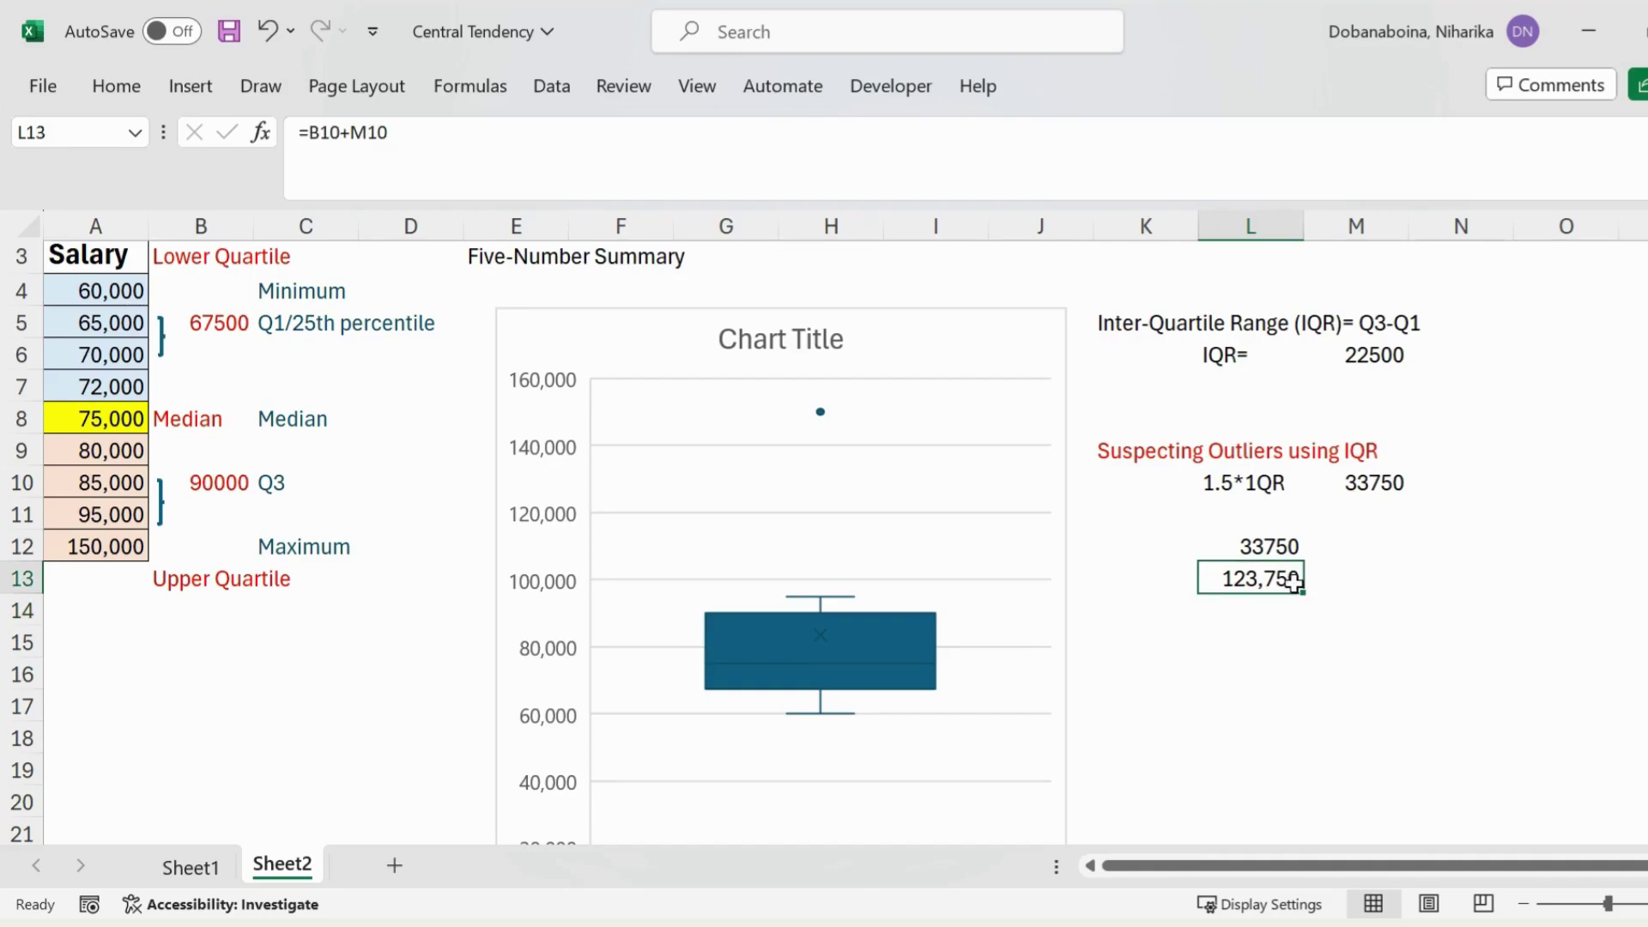
pyautogui.click(1271, 547)
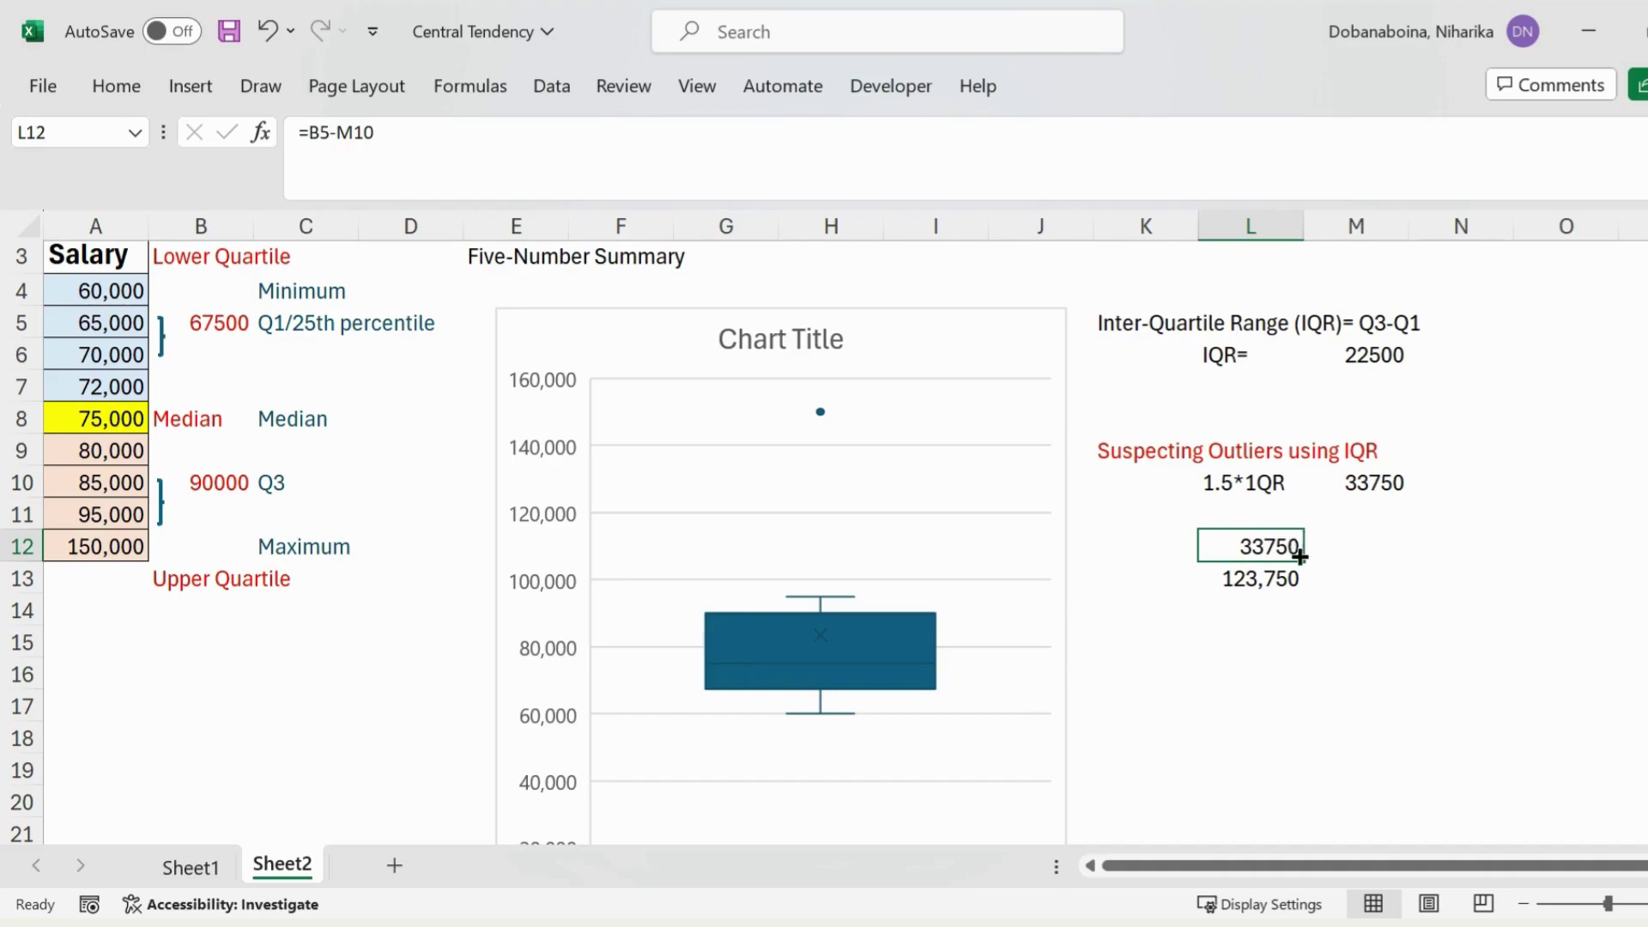
pyautogui.click(1258, 584)
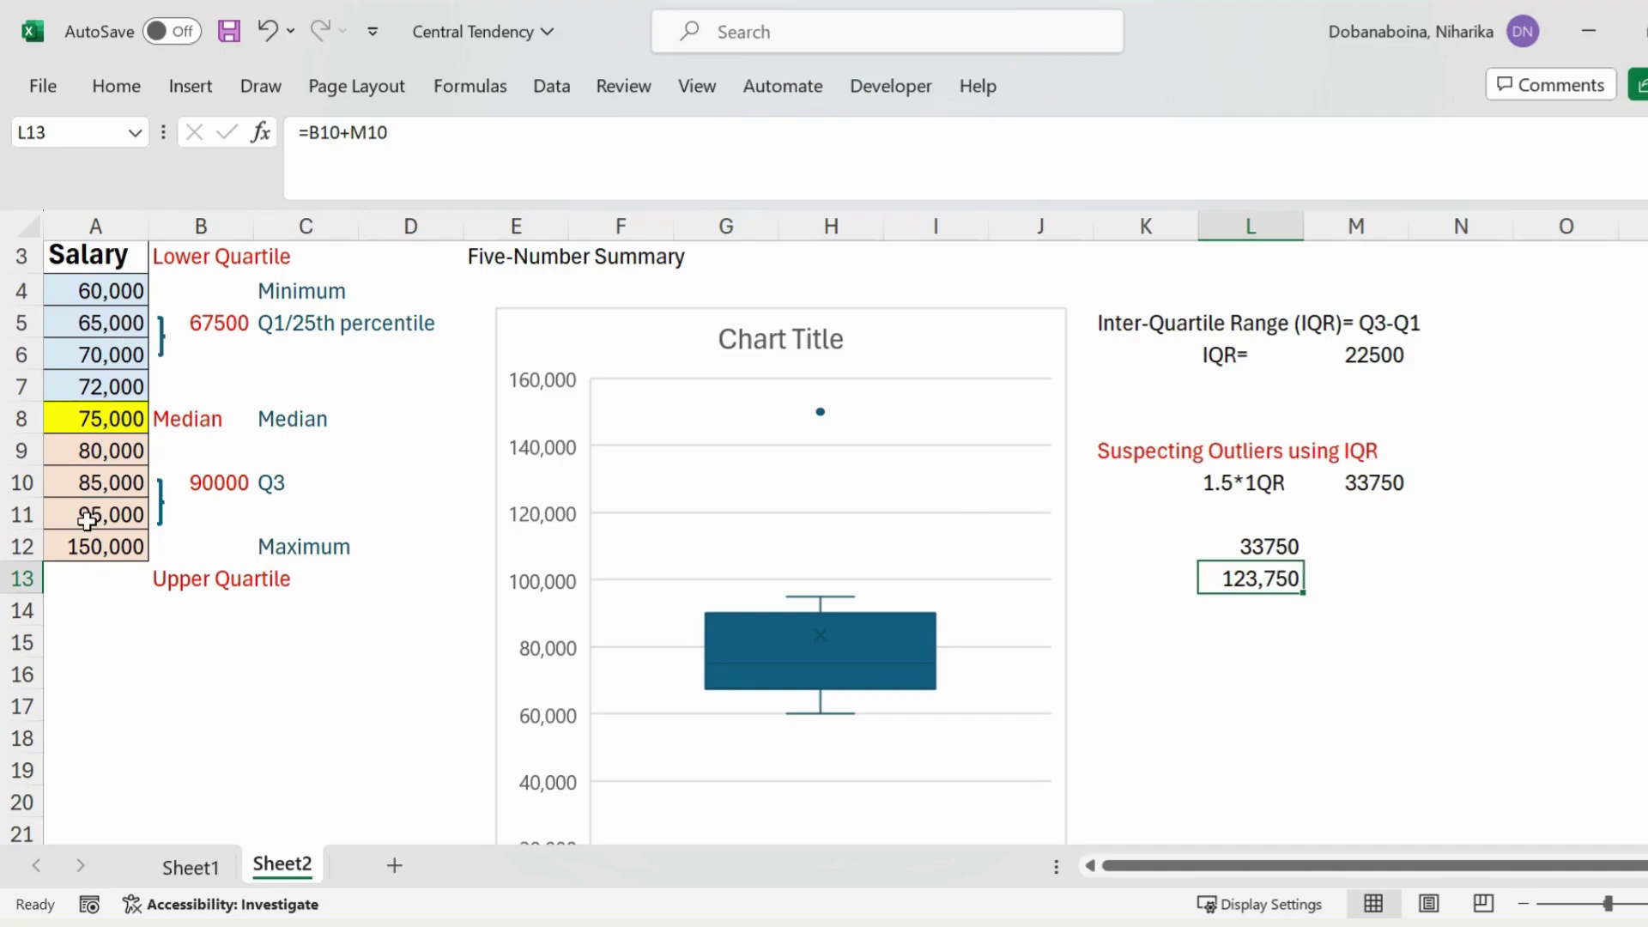
pyautogui.click(90, 293)
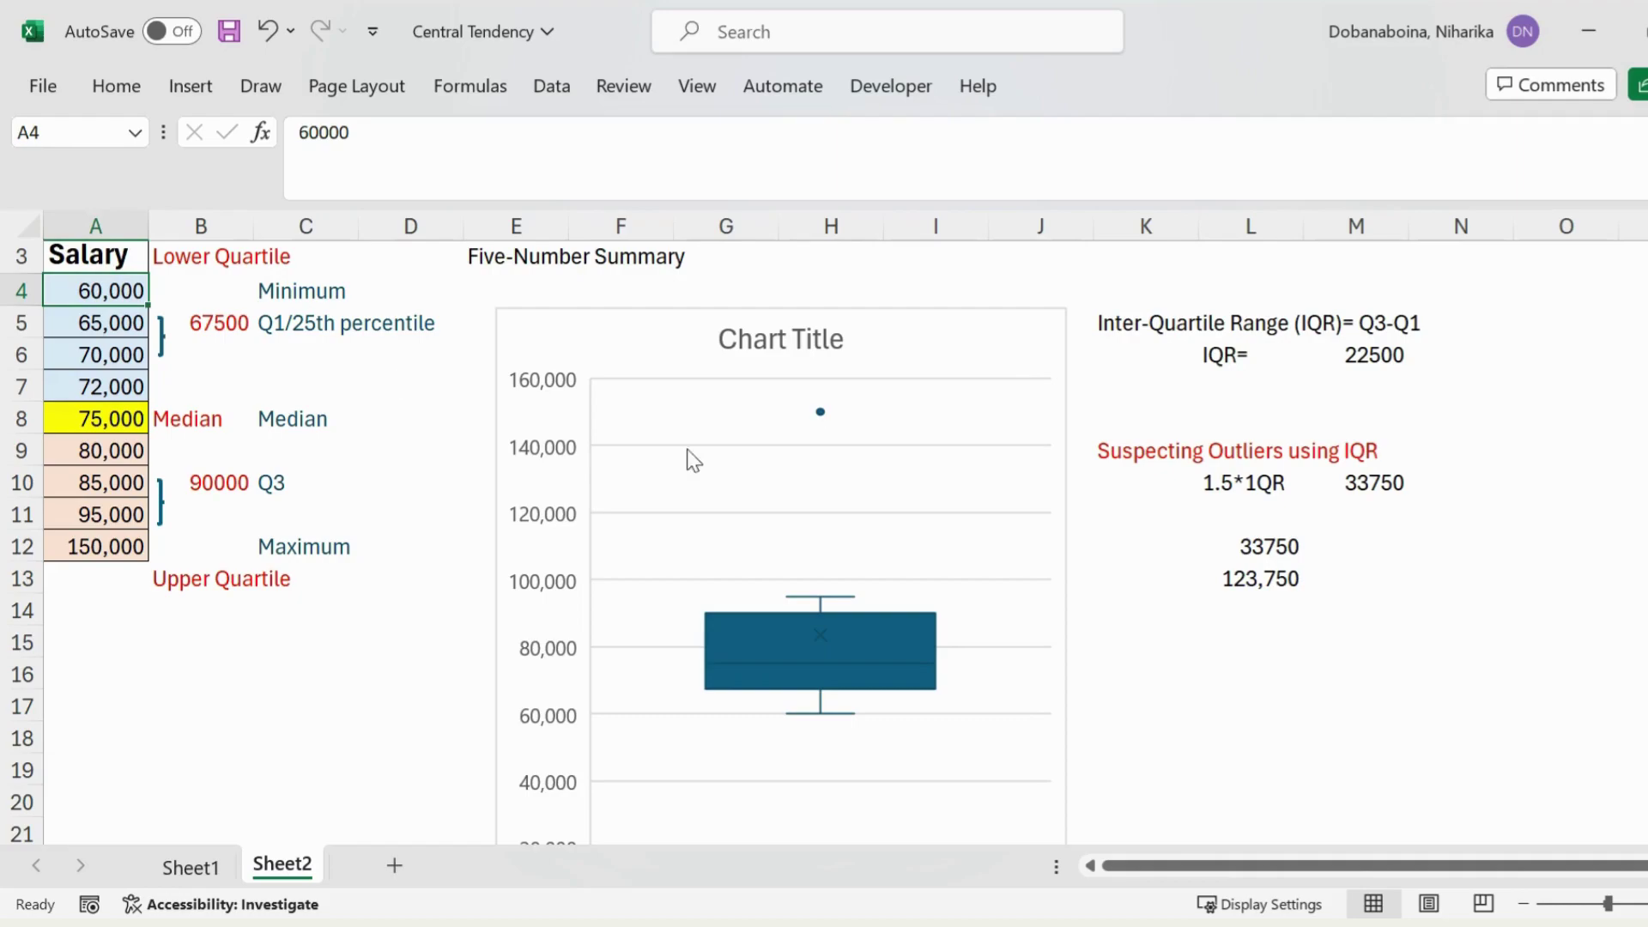
pyautogui.click(1269, 547)
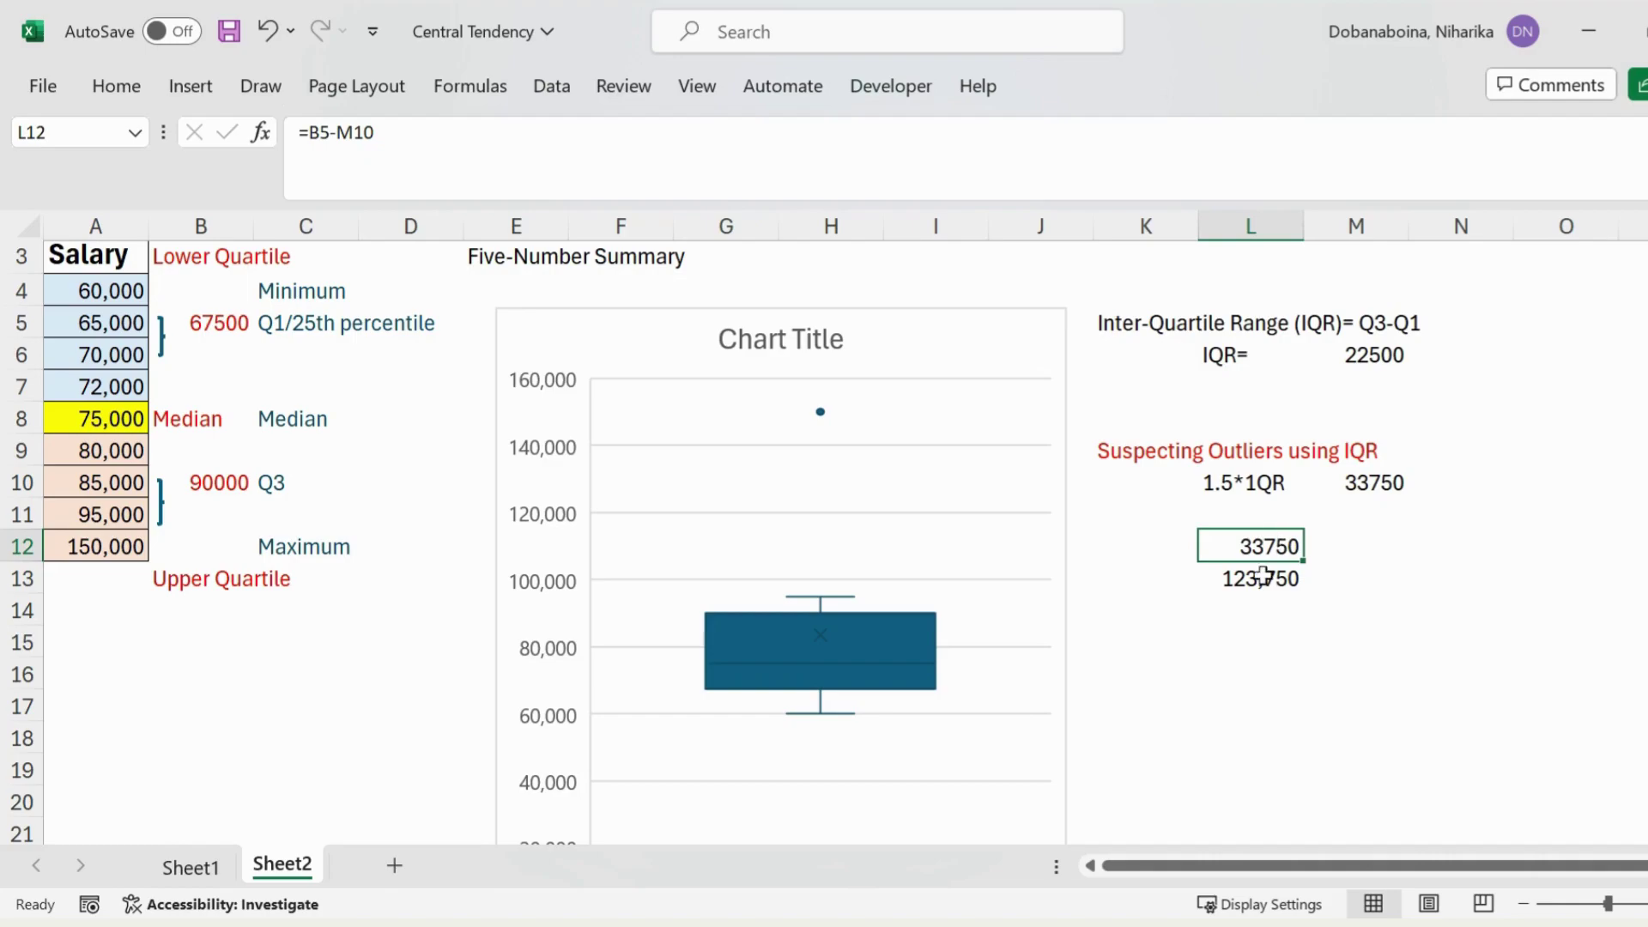
pyautogui.click(1249, 579)
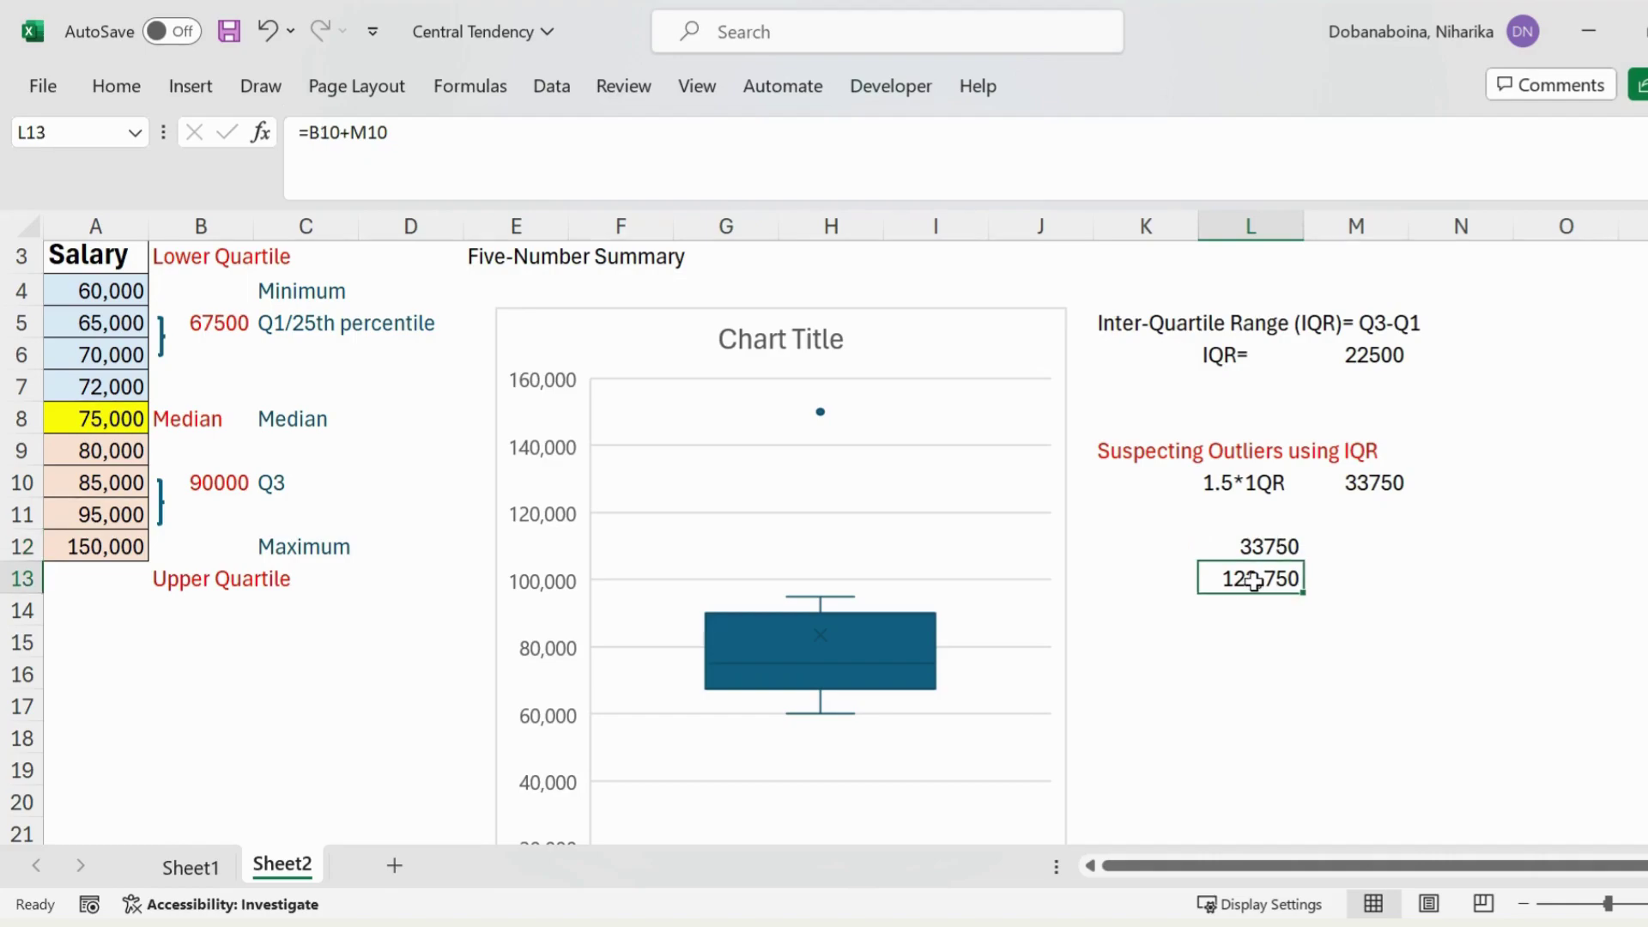
pyautogui.click(95, 552)
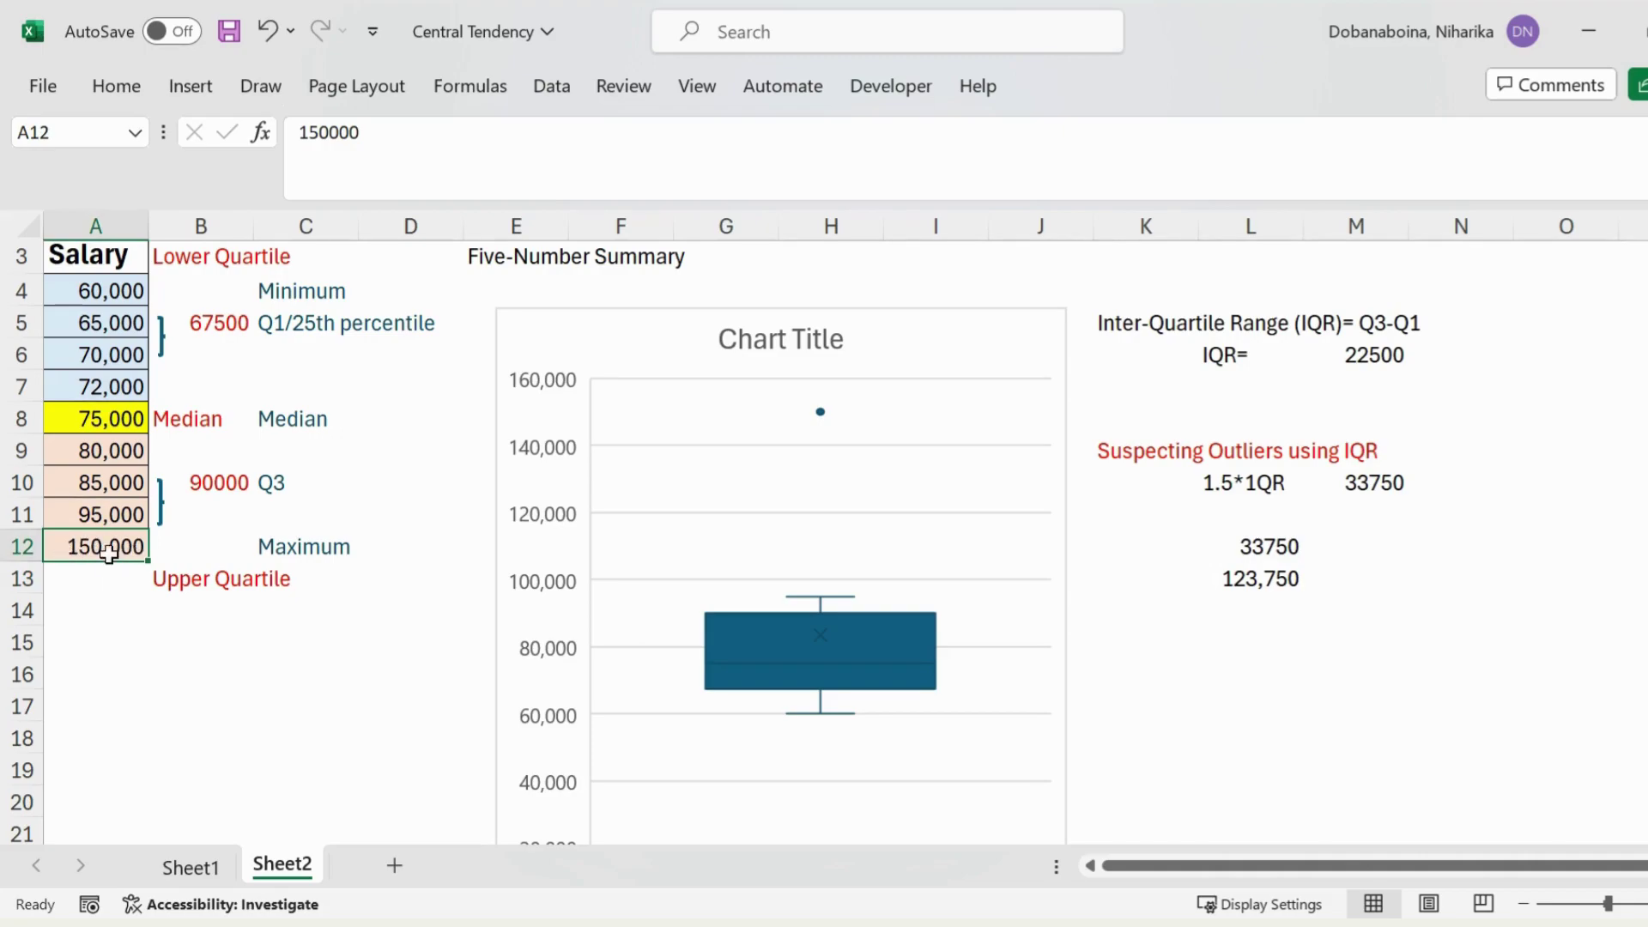
pyautogui.click(1271, 581)
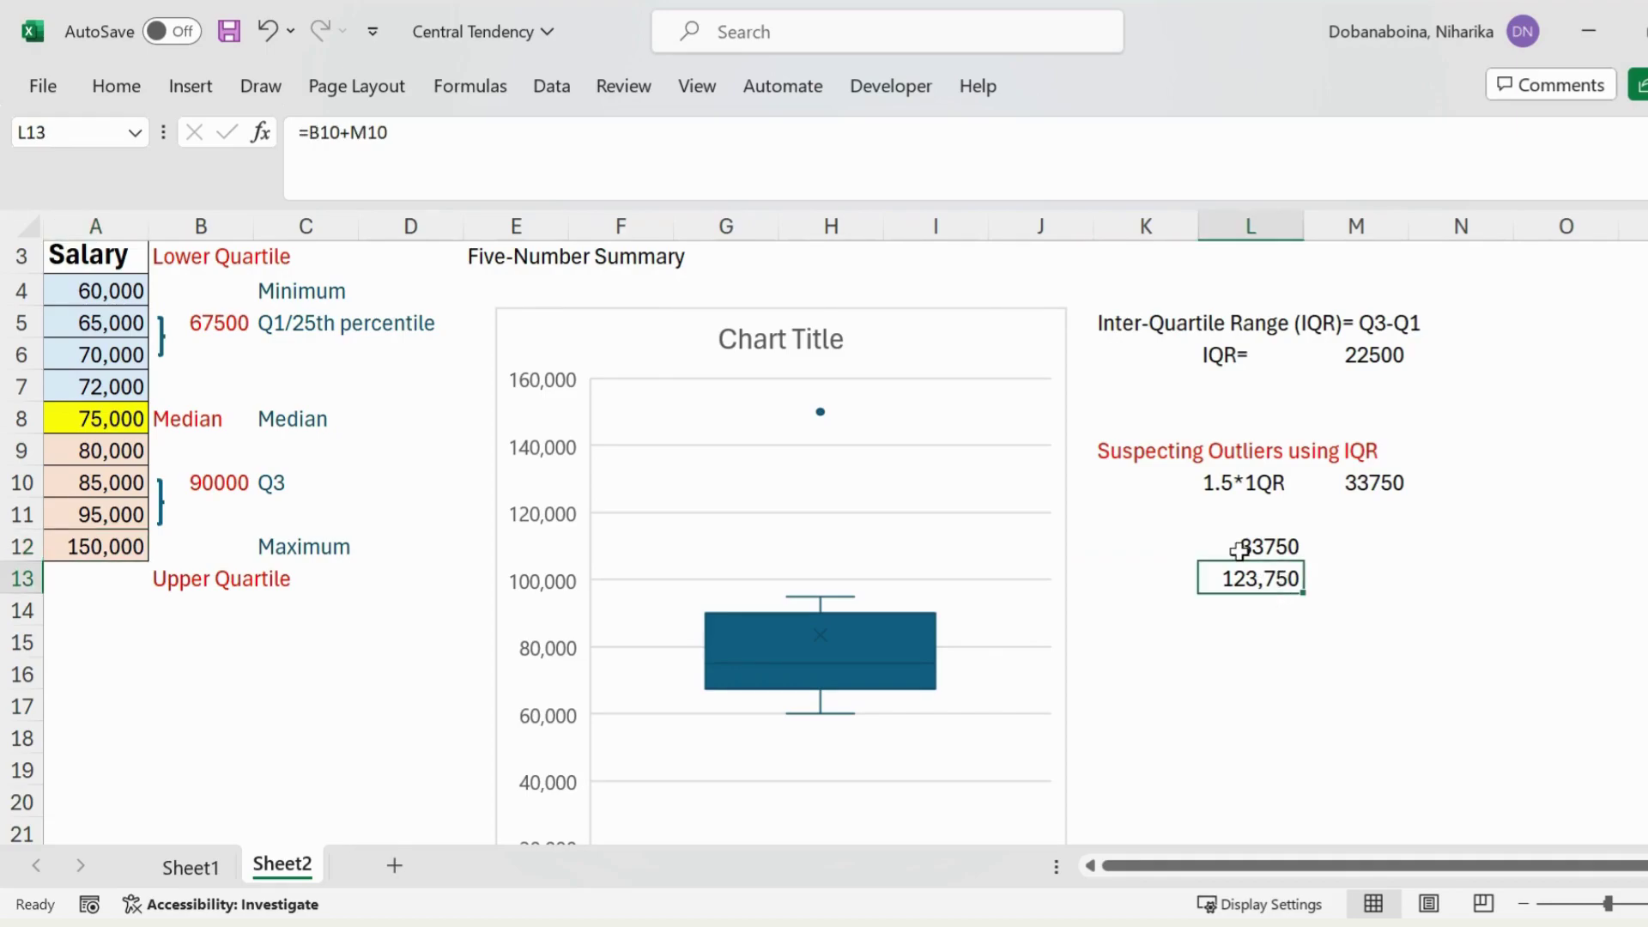
pyautogui.click(96, 552)
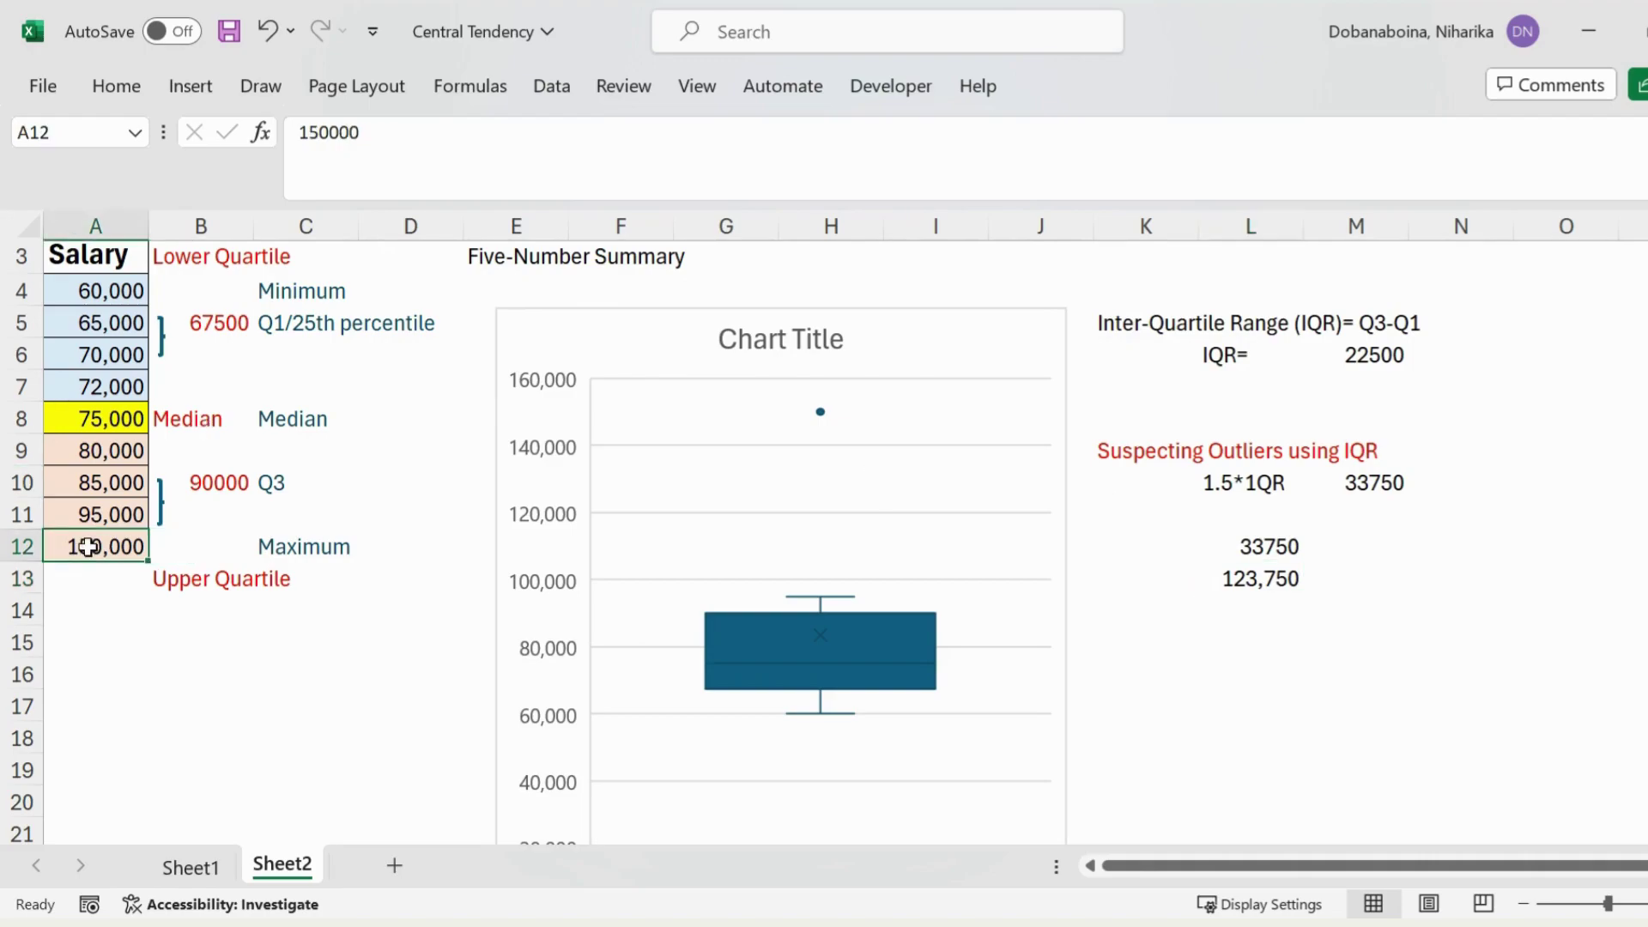